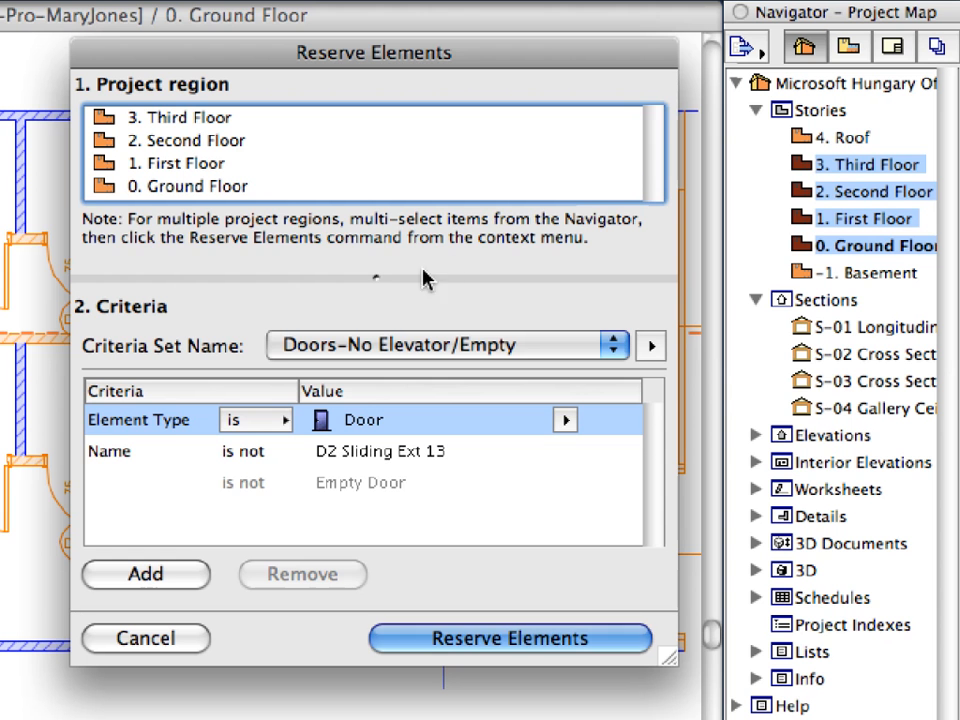
left_click_drag(377, 281, 375, 294)
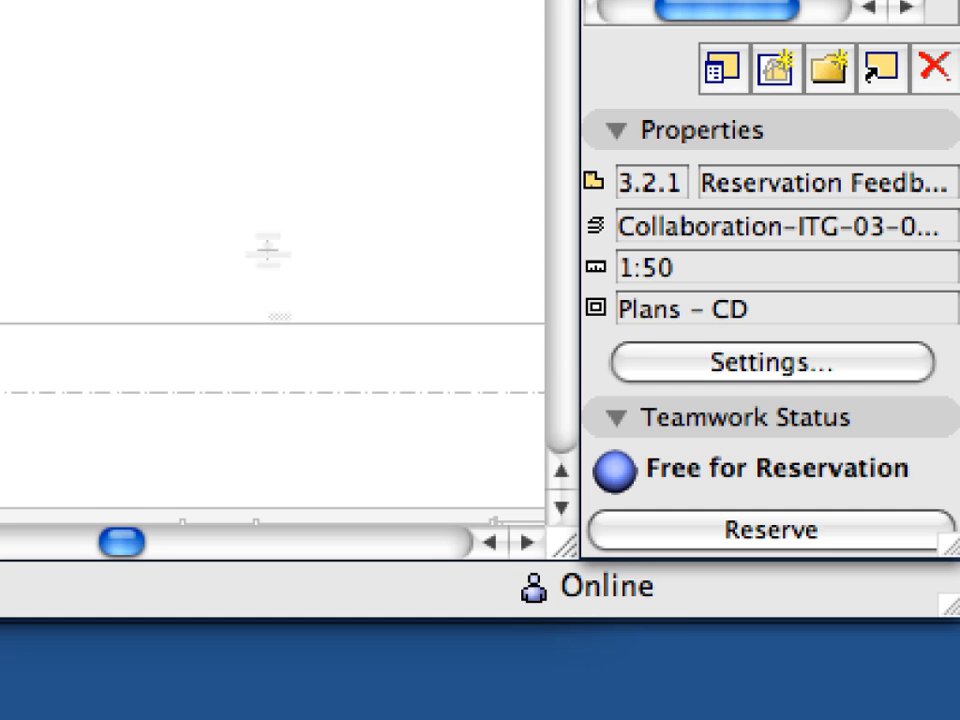
left_click(676, 600)
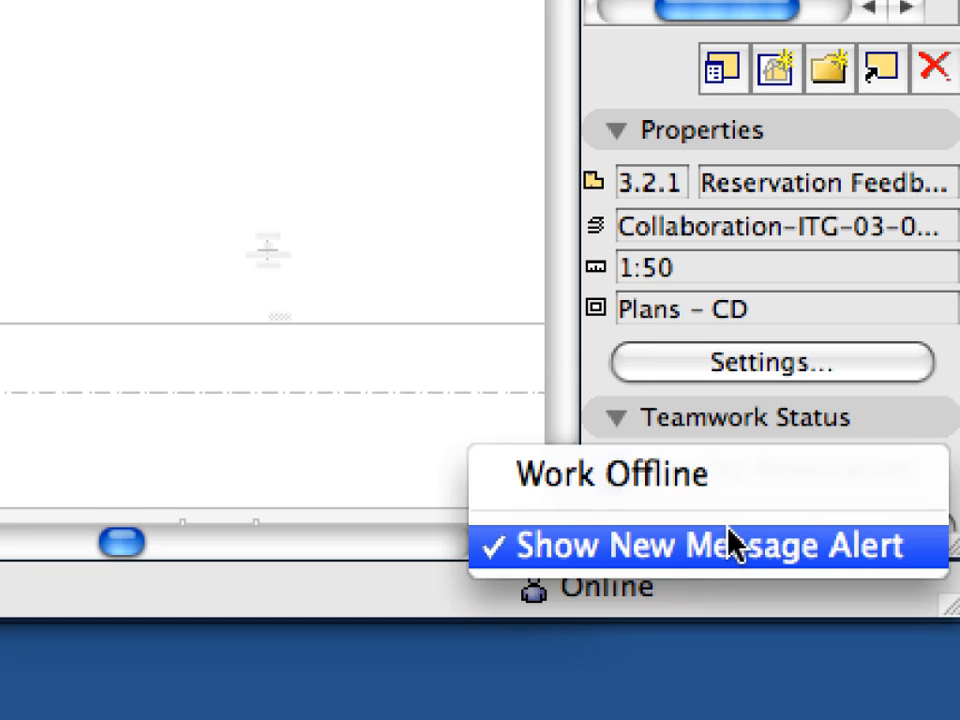
left_click(810, 490)
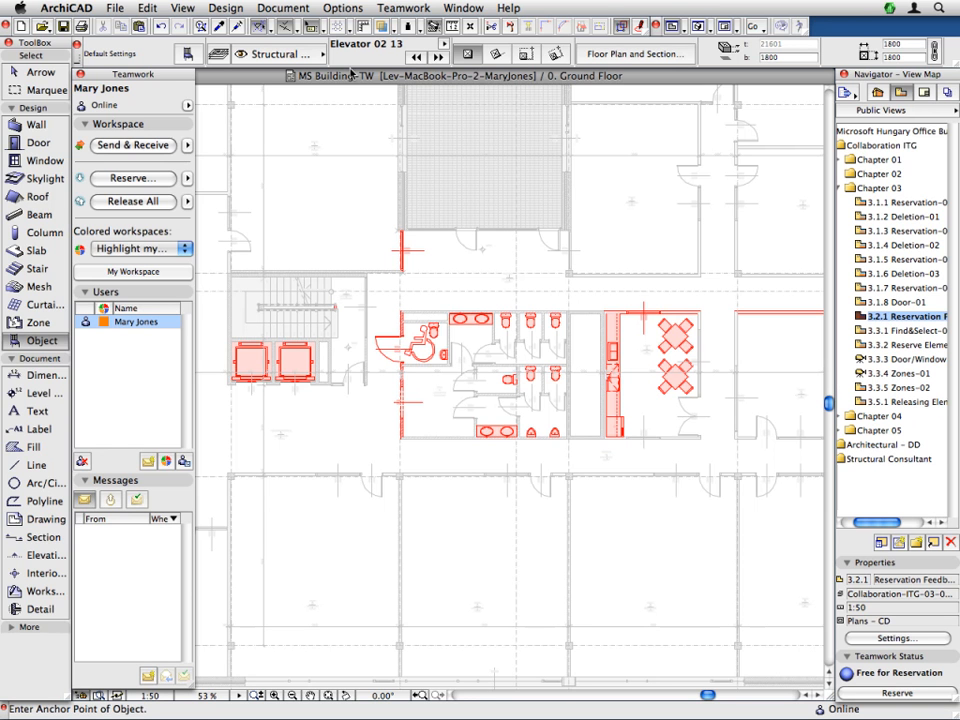
- Activate the Arrow tool and switch the Teamwork project connection to Work Offline
left_click(36, 72)
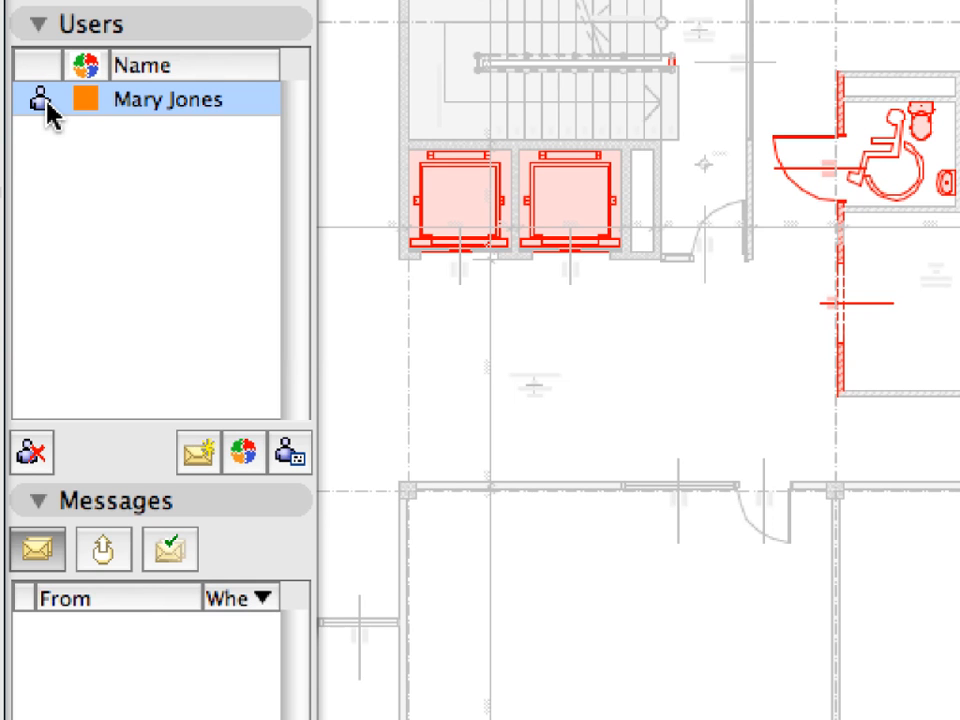
left_click(116, 242)
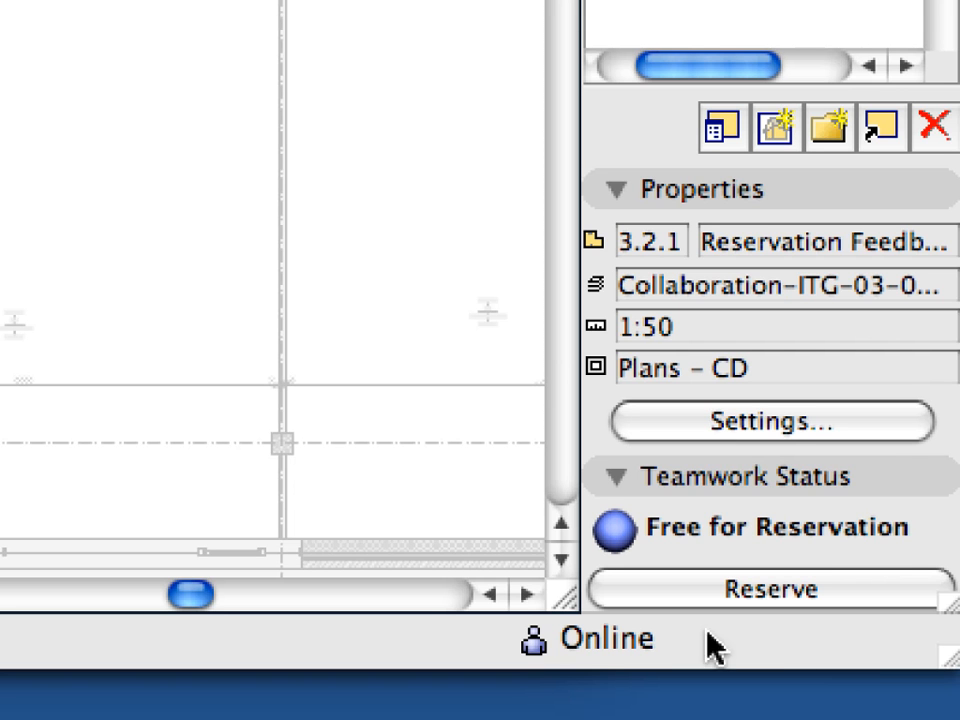
left_click(622, 634)
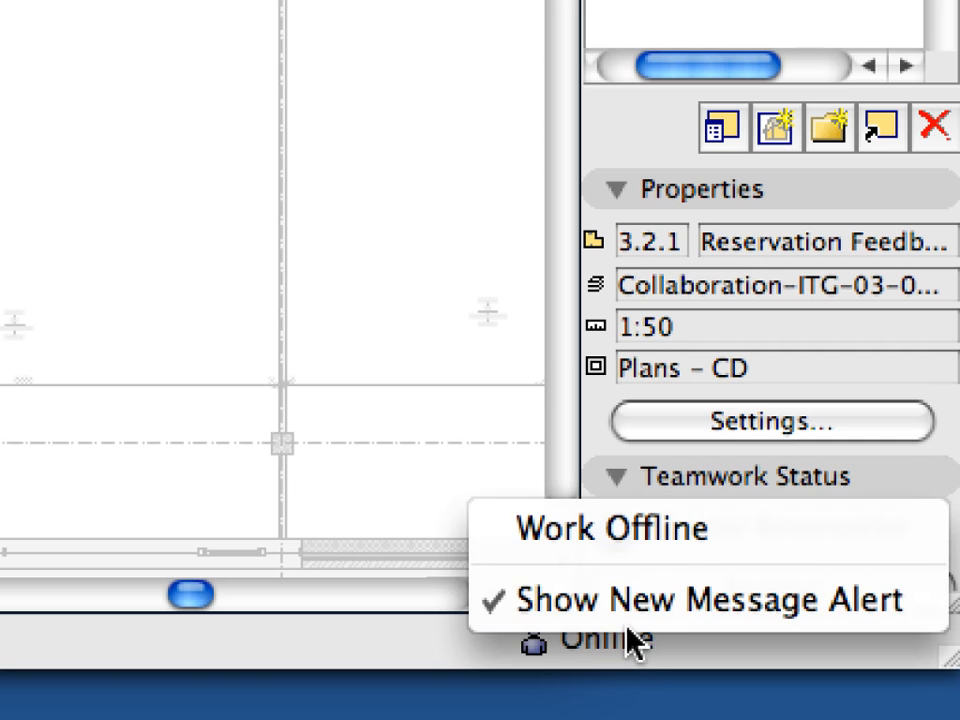
left_click(766, 548)
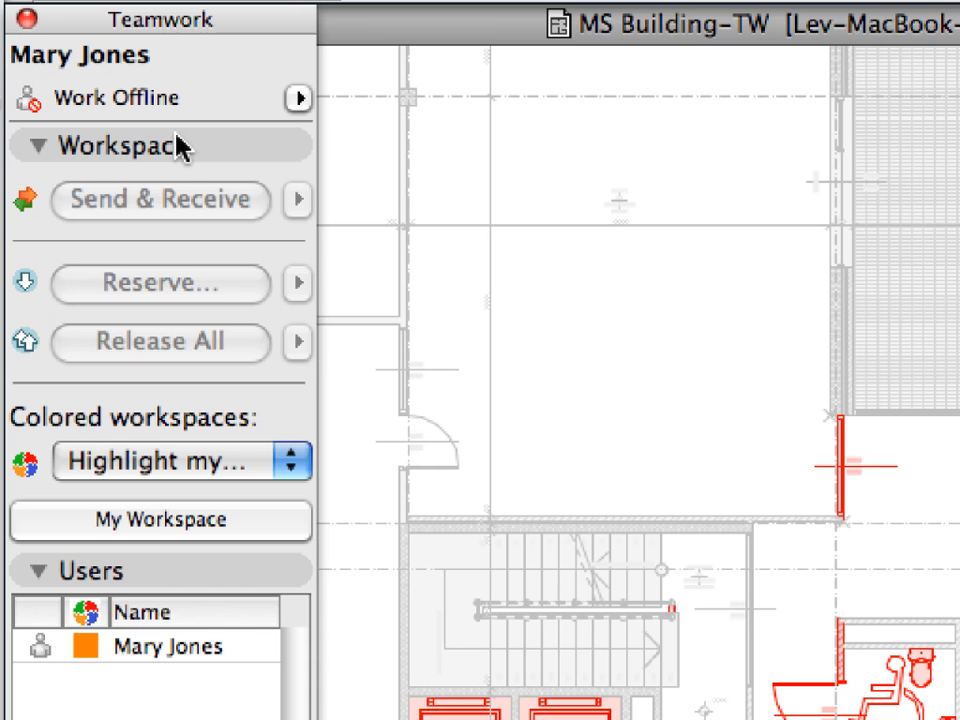
- Check the reservation commands available for a plan element while offline, and bring the Teamwork project back online
left_click(406, 268)
right_click(407, 270)
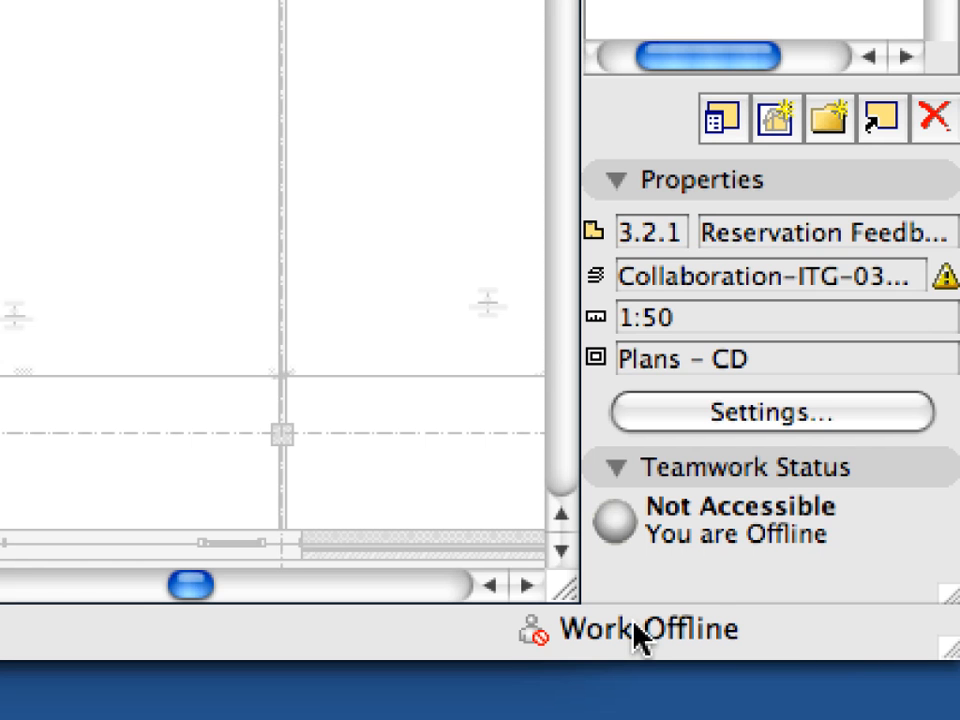
left_click(640, 635)
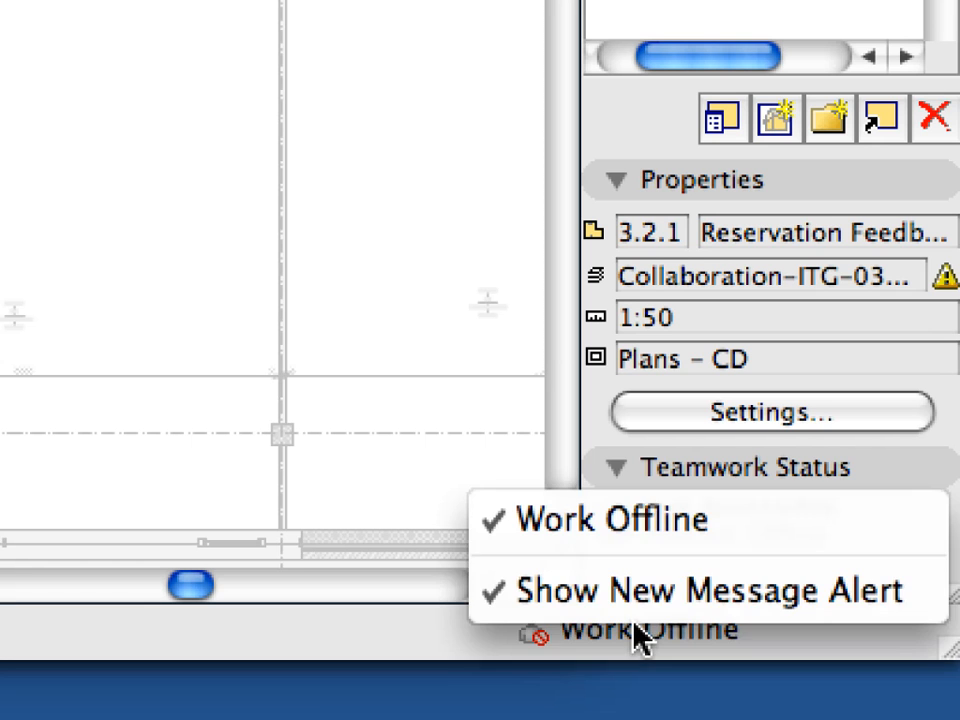
left_click(790, 540)
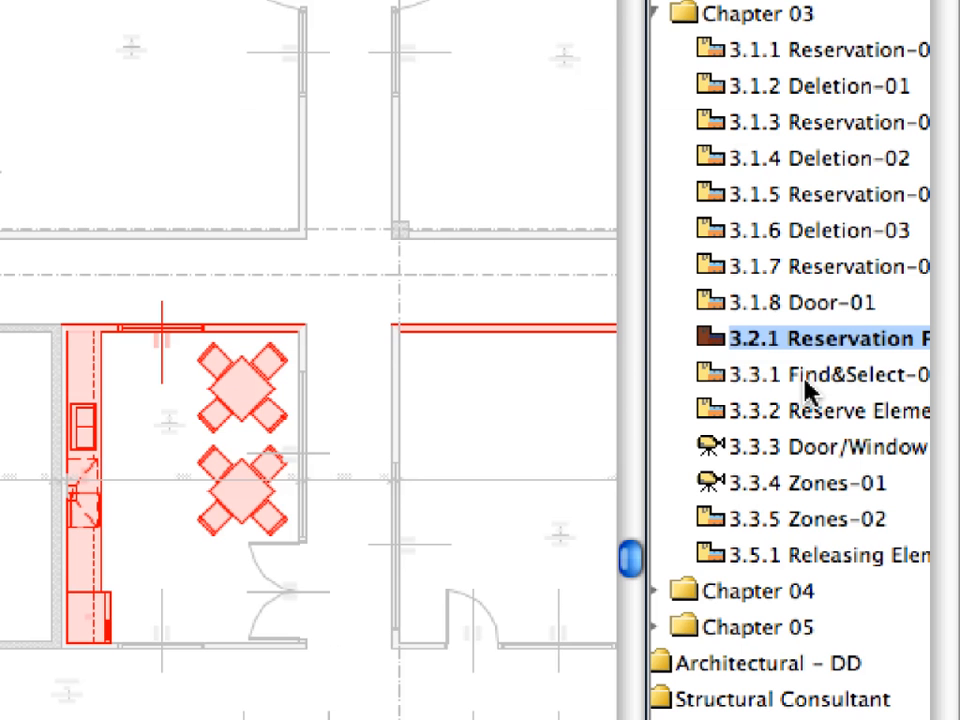
- Open view 3.3.1 Find&Select and set the colored workspaces to Show Reservation by Users
double_click(891, 385)
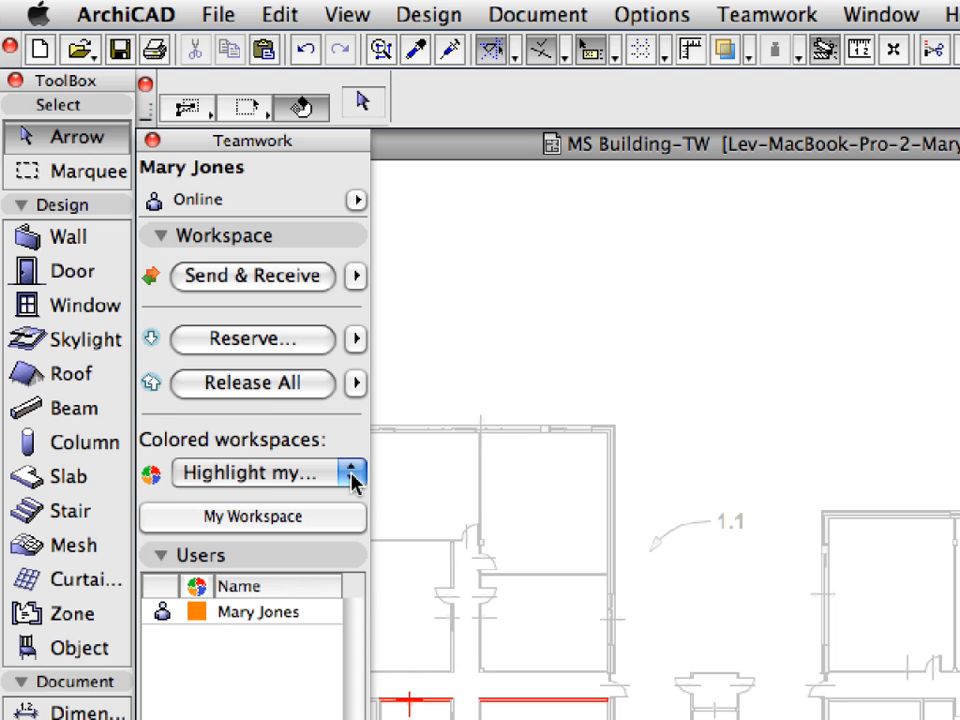
left_click(352, 478)
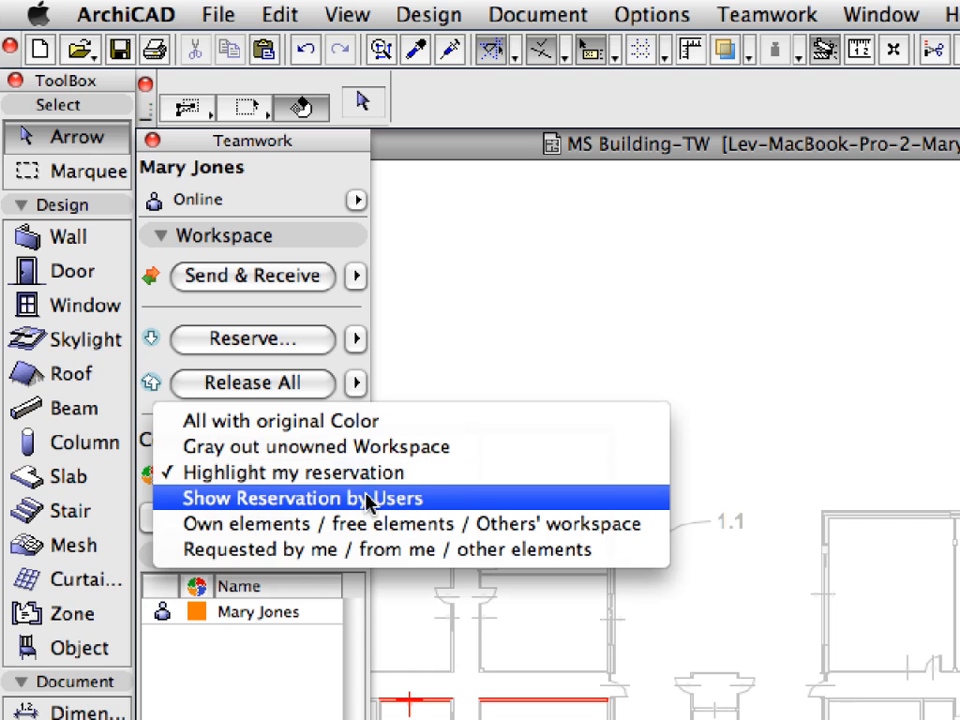
left_click(487, 512)
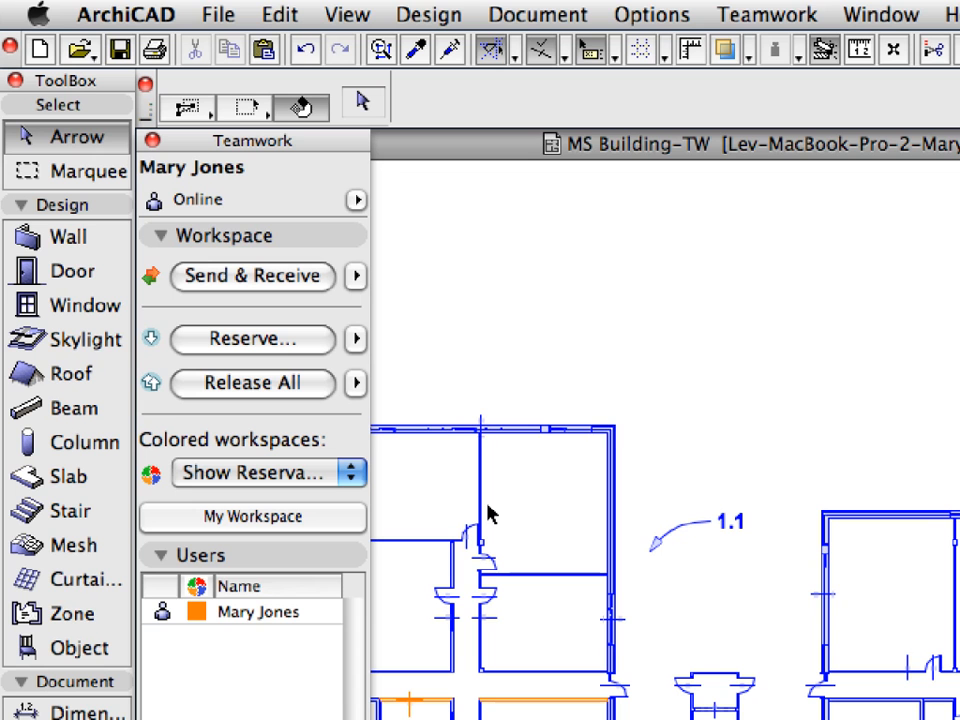
- Examine the project region and criteria options in the Reserve Elements dialog without reserving anything
left_click(356, 339)
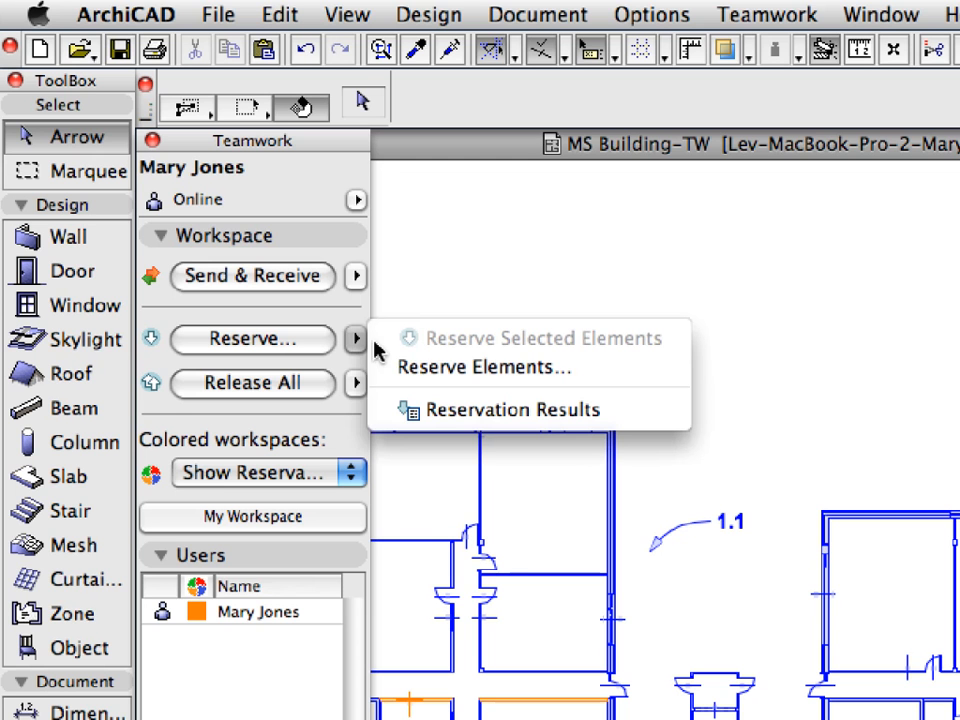
left_click(622, 368)
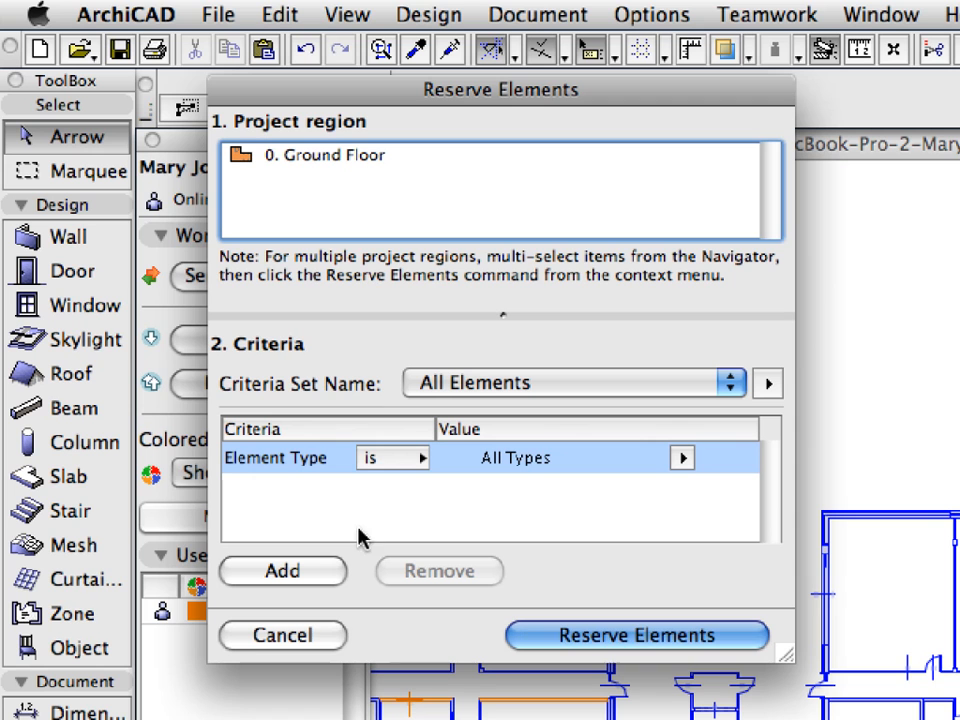
left_click(334, 638)
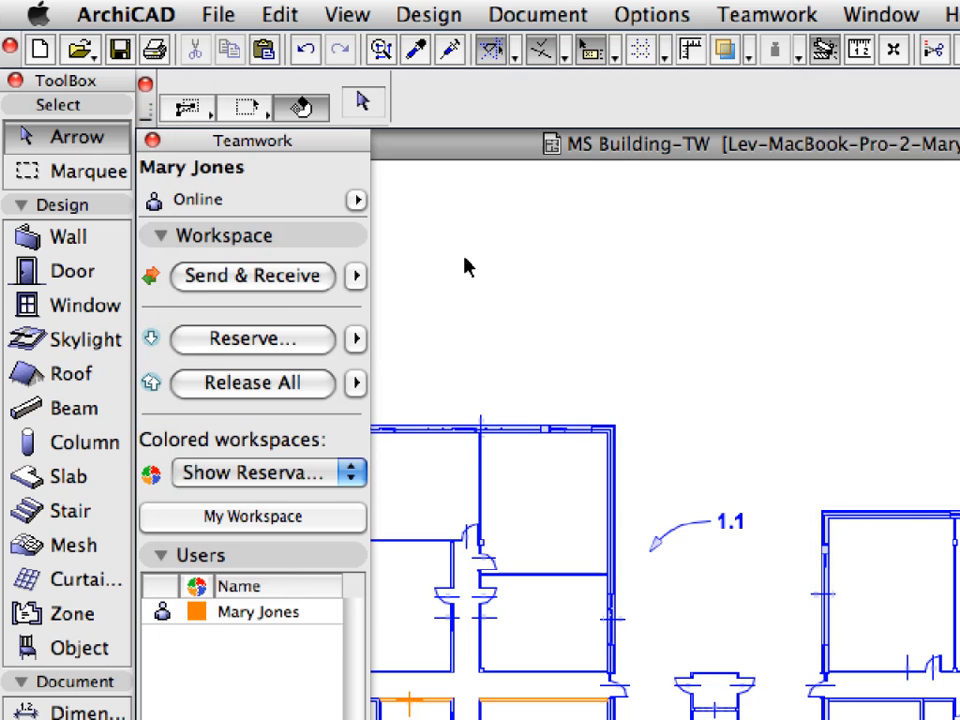
- Open Find & Select and load the public criteria set Toilet Doors-2100mm
left_click(286, 14)
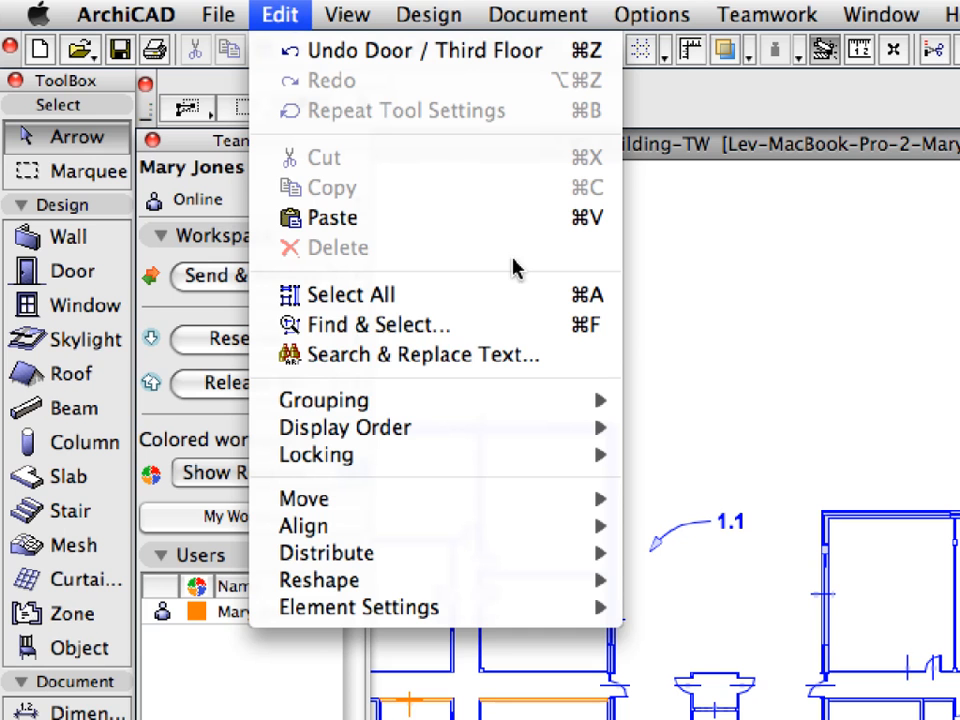
left_click(533, 325)
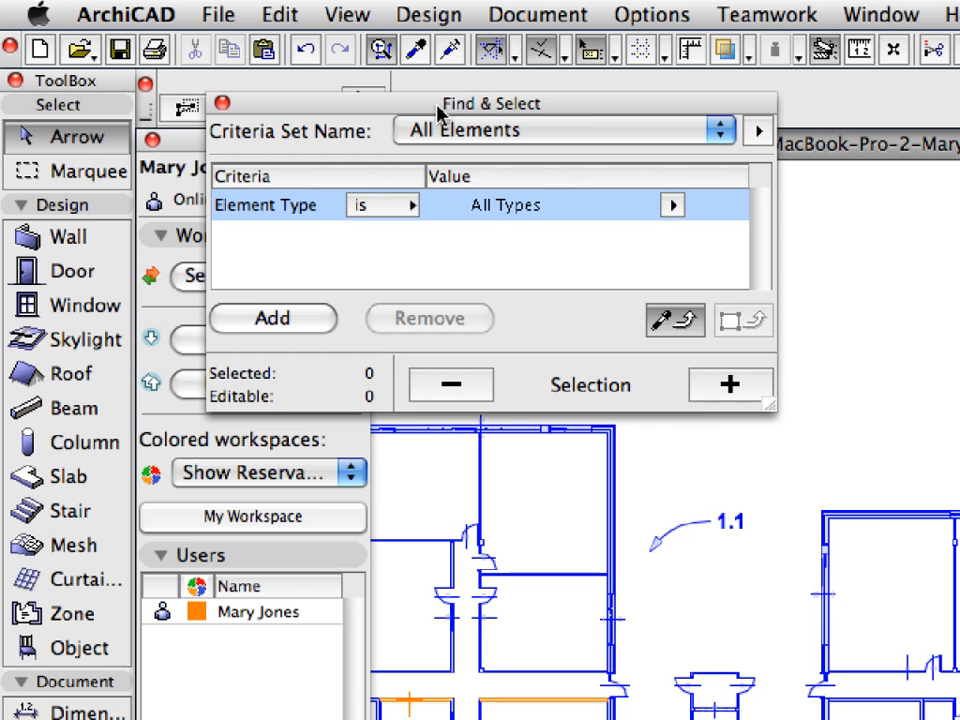
left_click(719, 134)
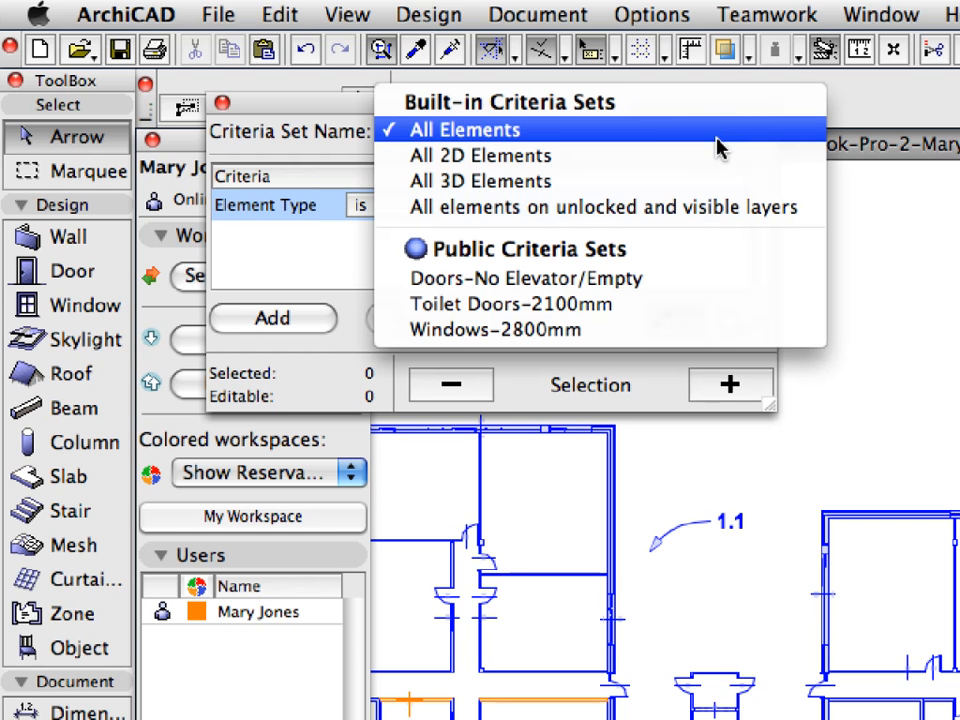
left_click(722, 310)
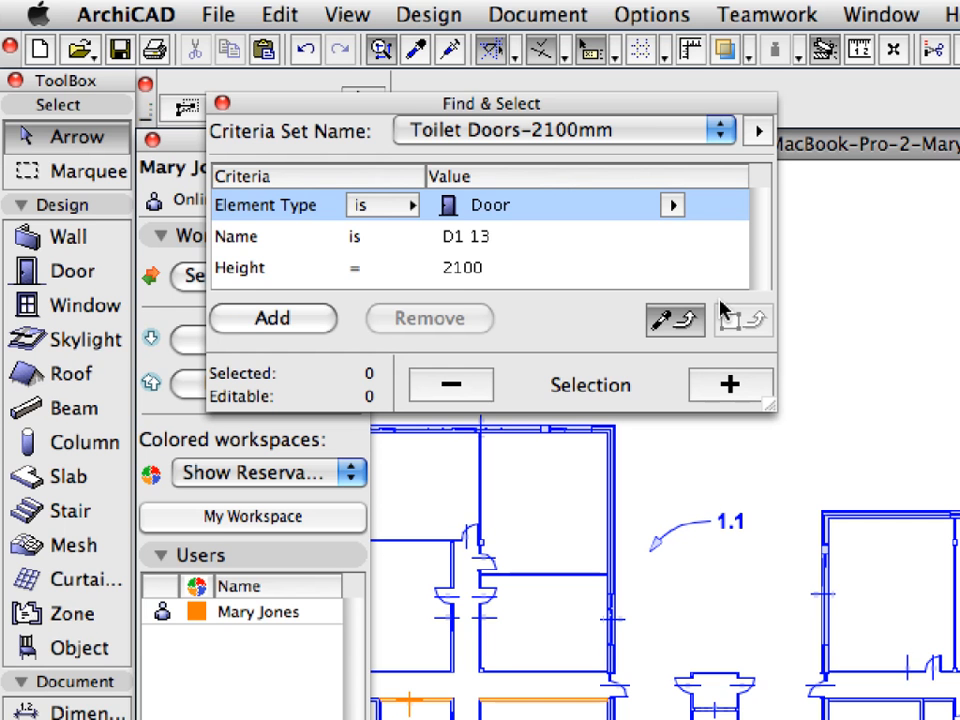
- Draw a single-floor marquee around the separate central staircase, from arrow 1.1 to arrow 1.2
left_click(92, 172)
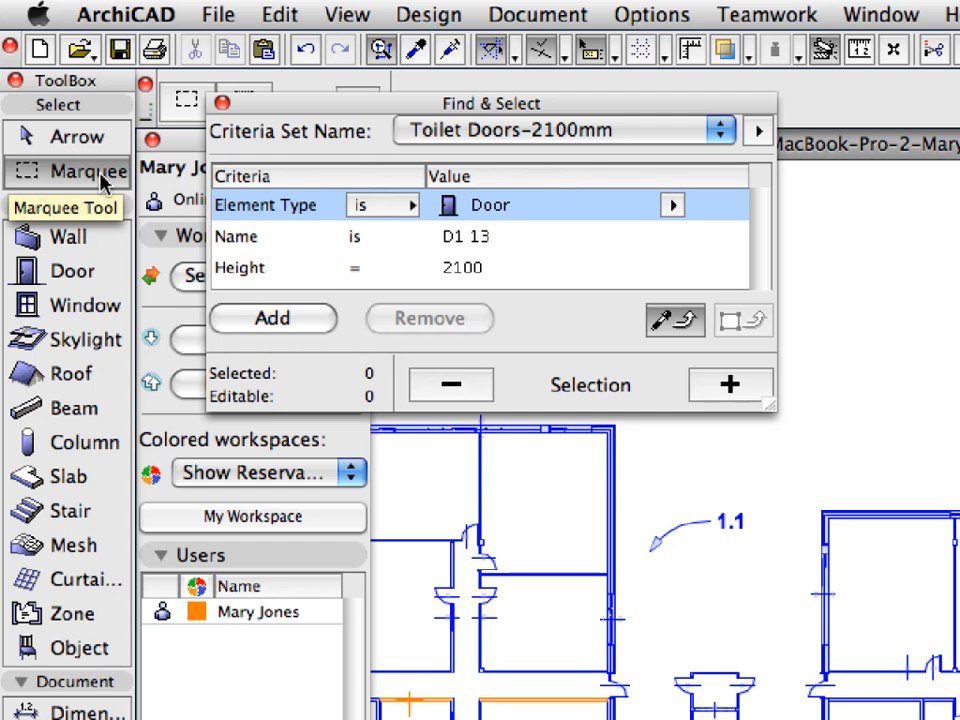
left_click_drag(249, 100, 272, 183)
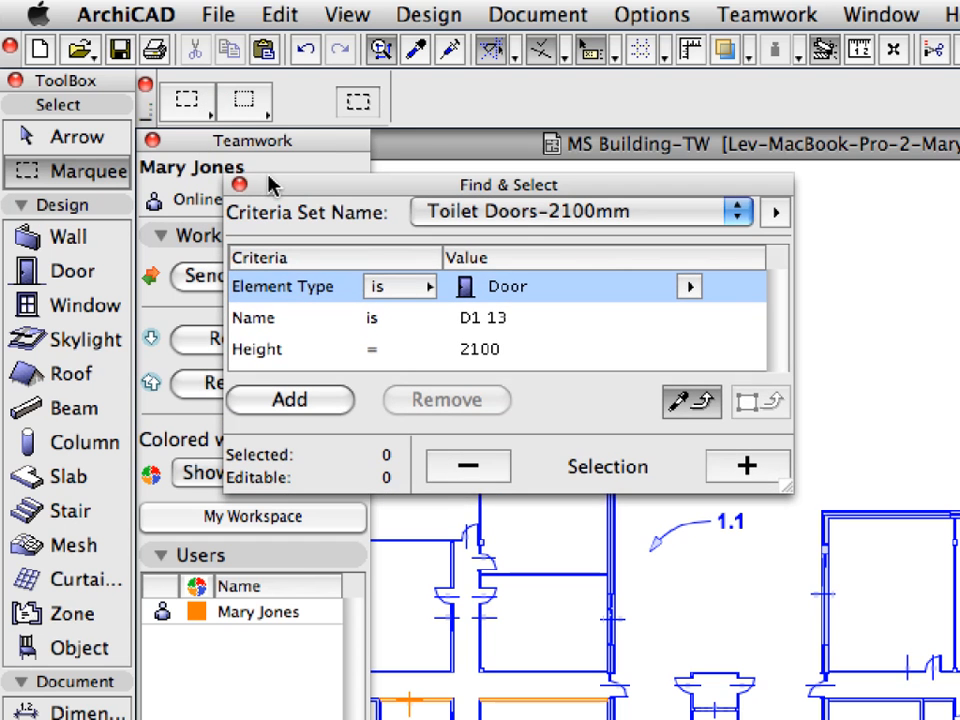
left_click(205, 116)
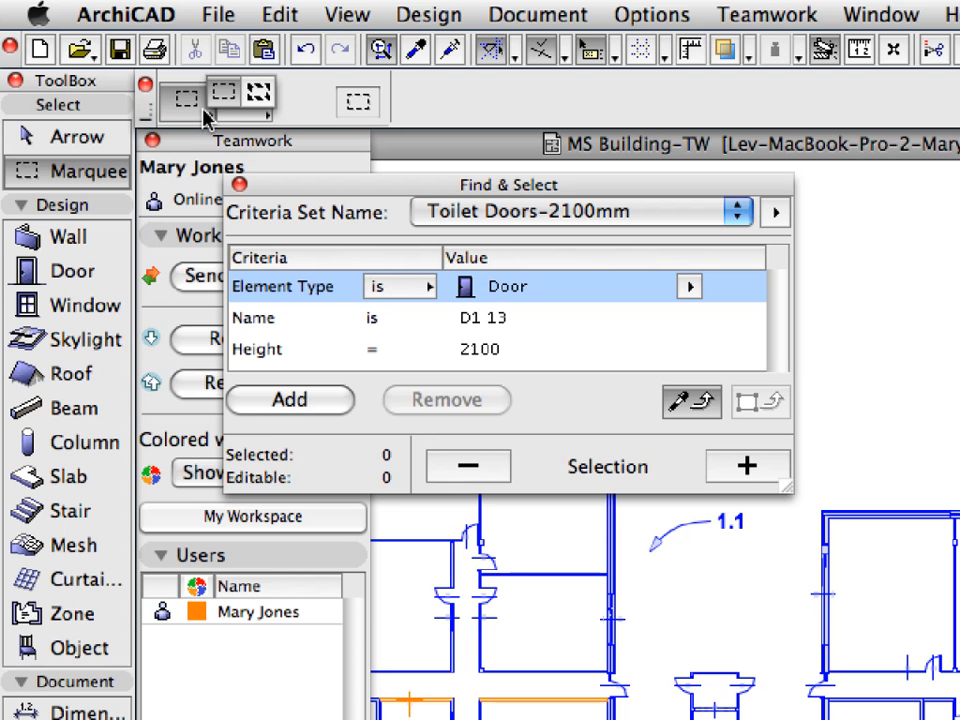
left_click(204, 111)
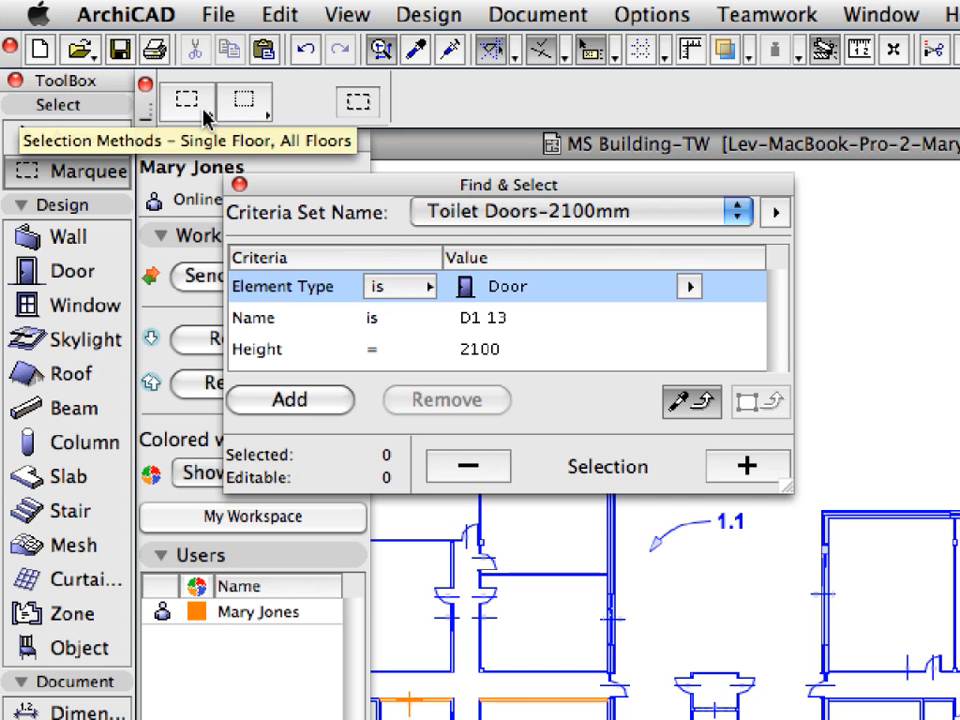
left_click_drag(349, 185, 277, 148)
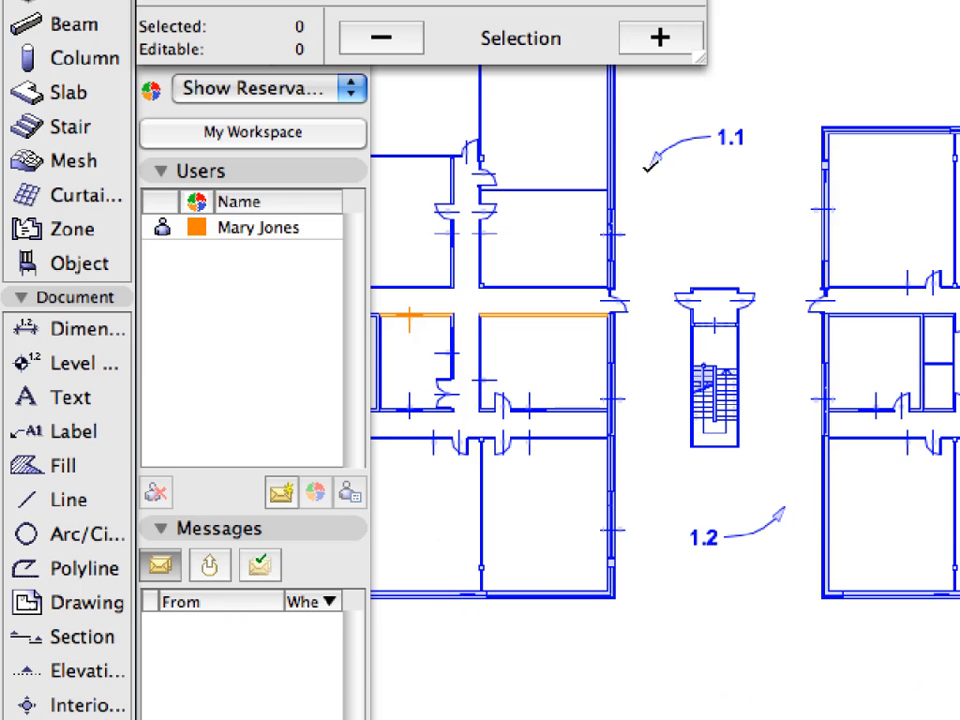
left_click(650, 165)
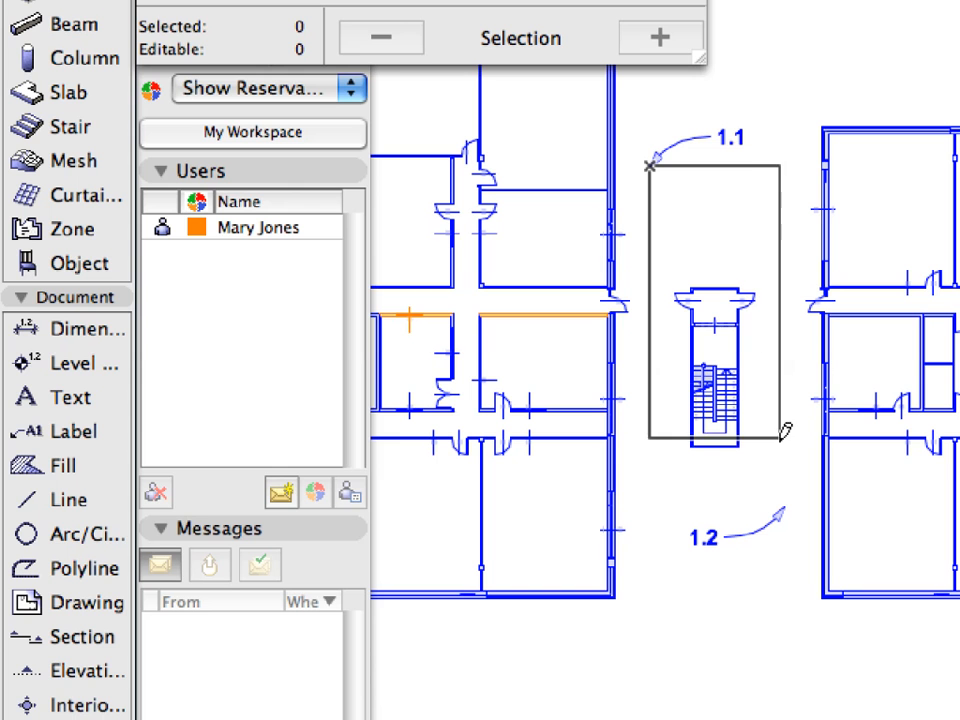
left_click(786, 505)
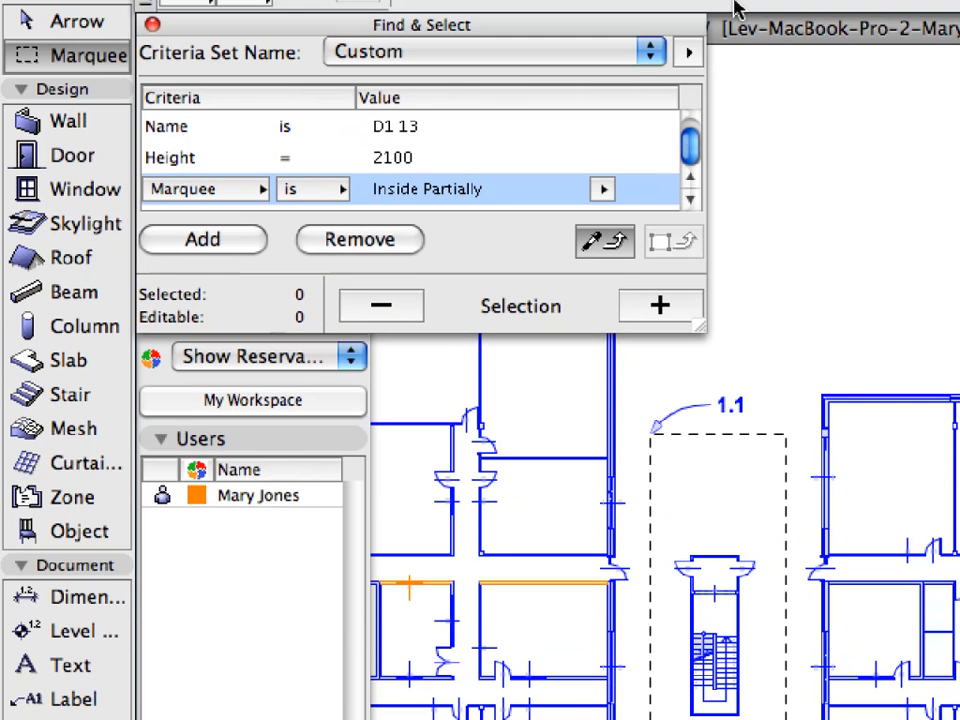
- Set the Marquee criterion to Outside Entirely and select all doors matching the criteria
left_click_drag(700, 327, 703, 407)
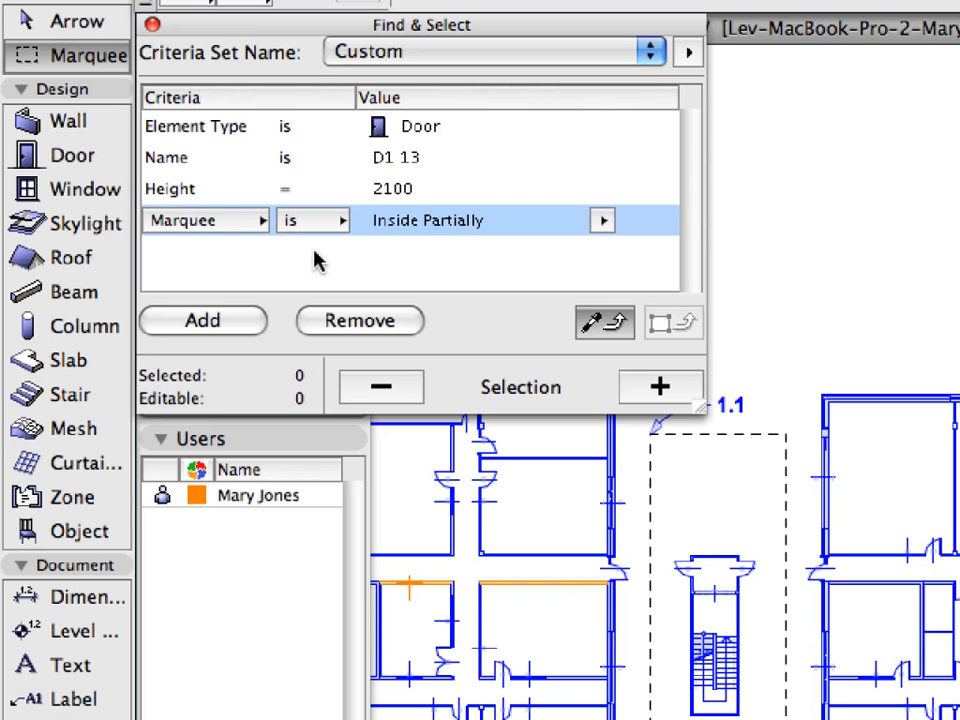
left_click(602, 221)
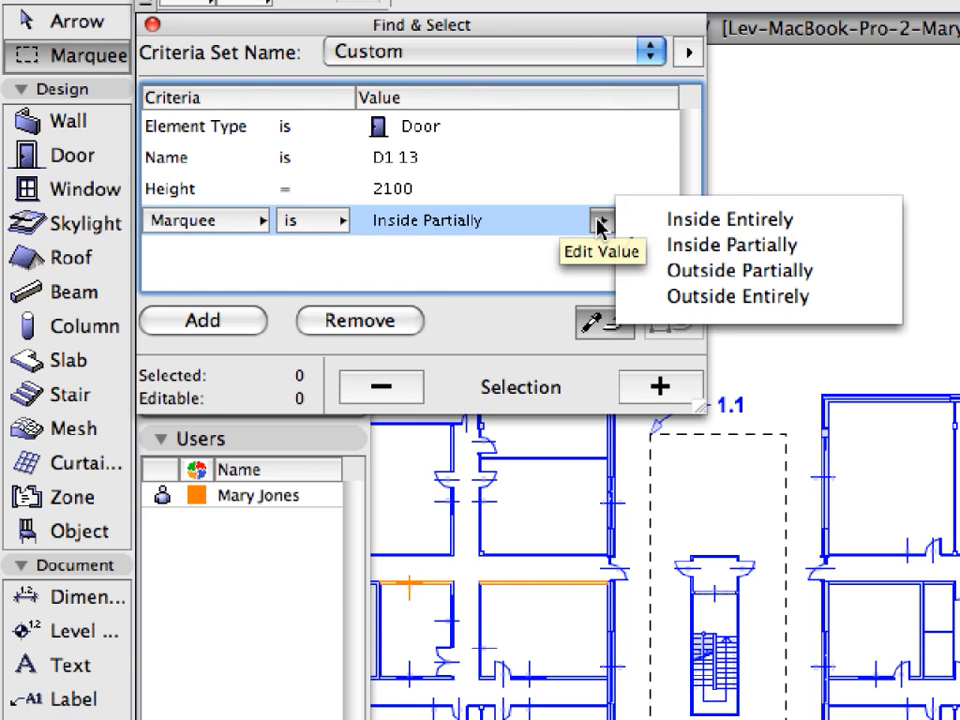
left_click(816, 297)
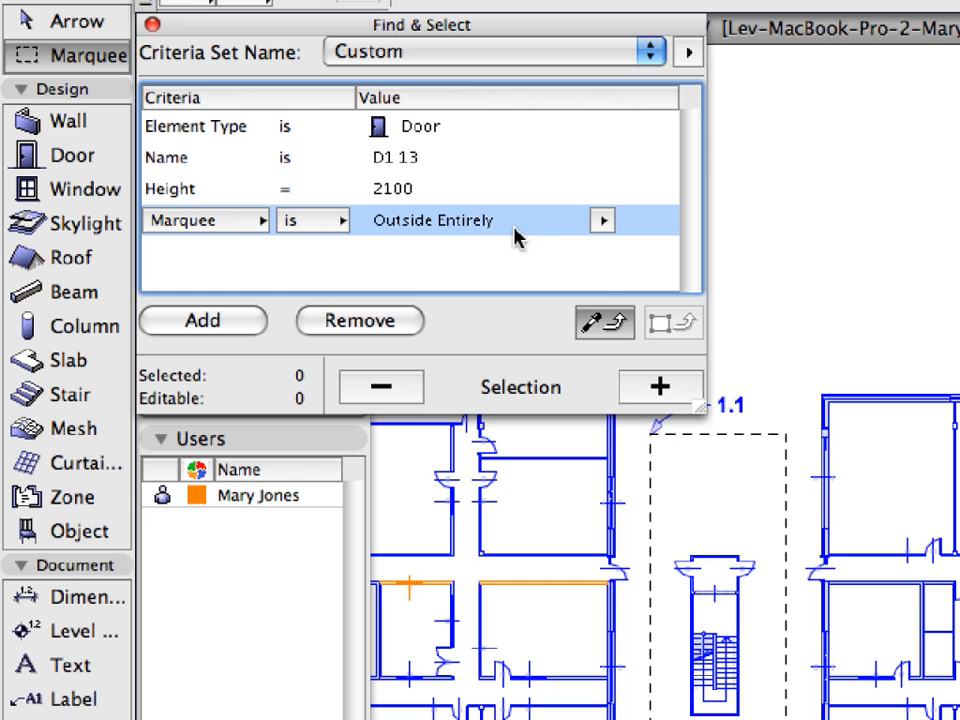
left_click(680, 388)
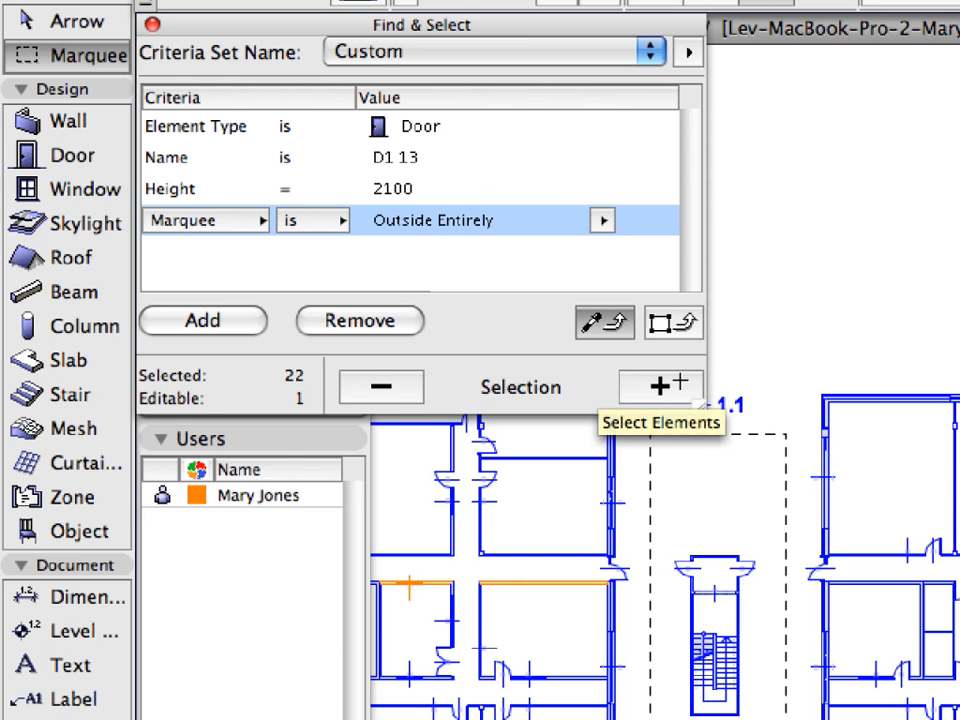
- Reserve the selected D1 13 doors and close Find & Select
left_click_drag(294, 28, 525, 55)
left_click(324, 224)
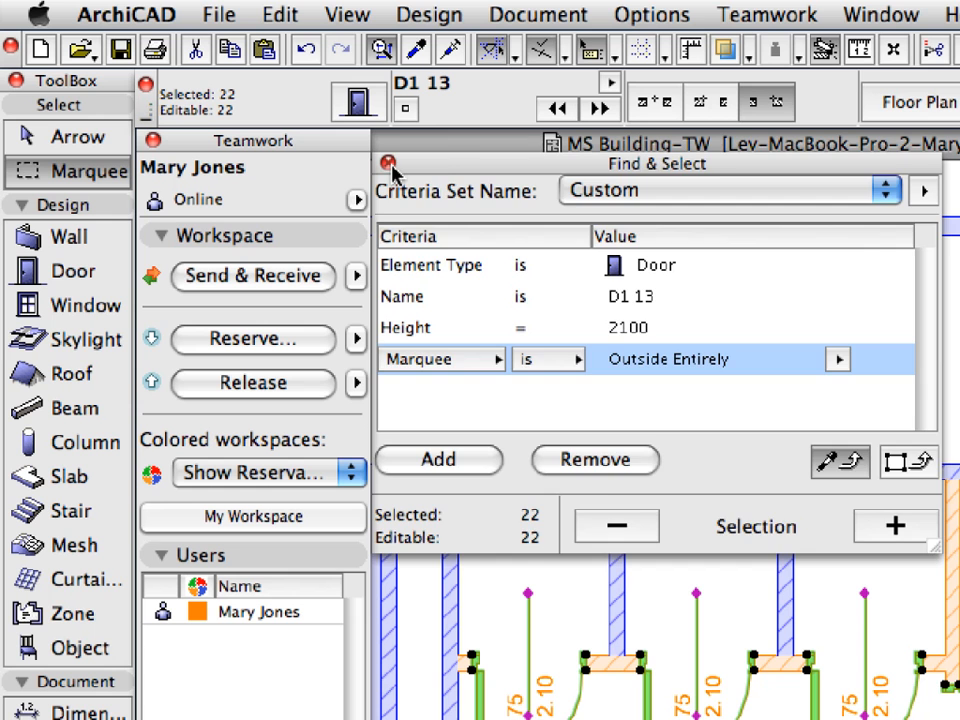
left_click(389, 164)
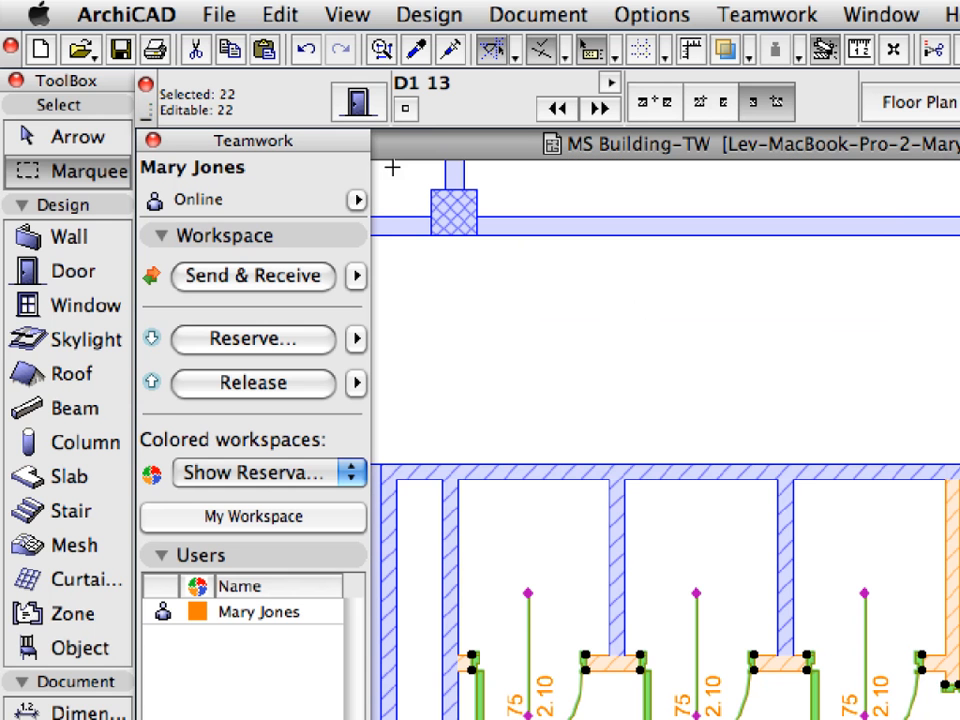
- Open the settings of the selected D1 13 doors and switch their preview to 3D
left_click(385, 103)
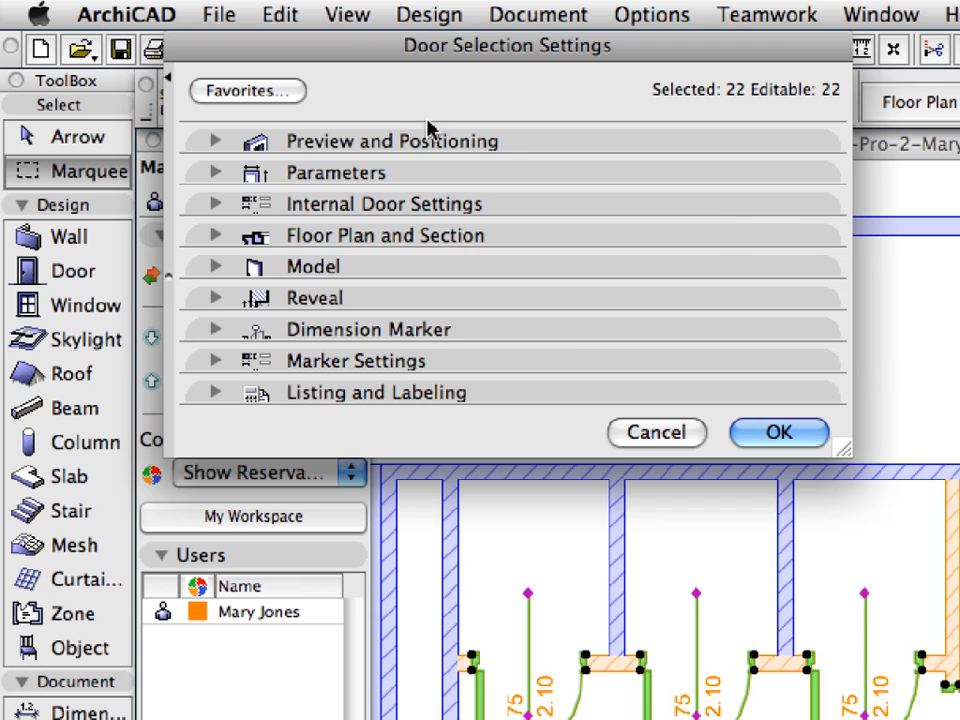
left_click(543, 147)
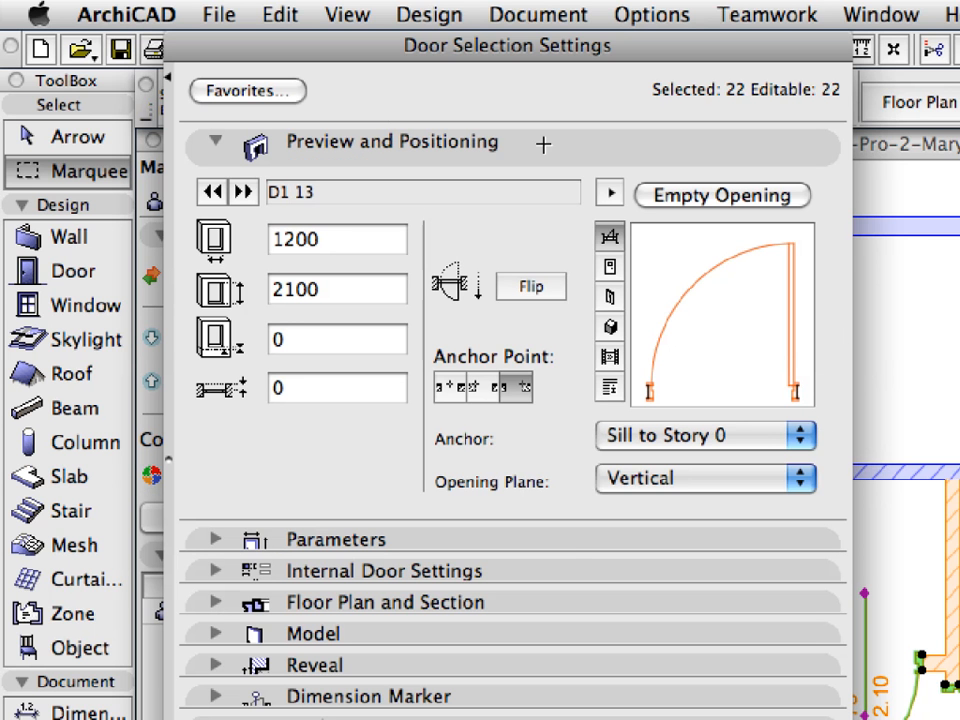
left_click(611, 327)
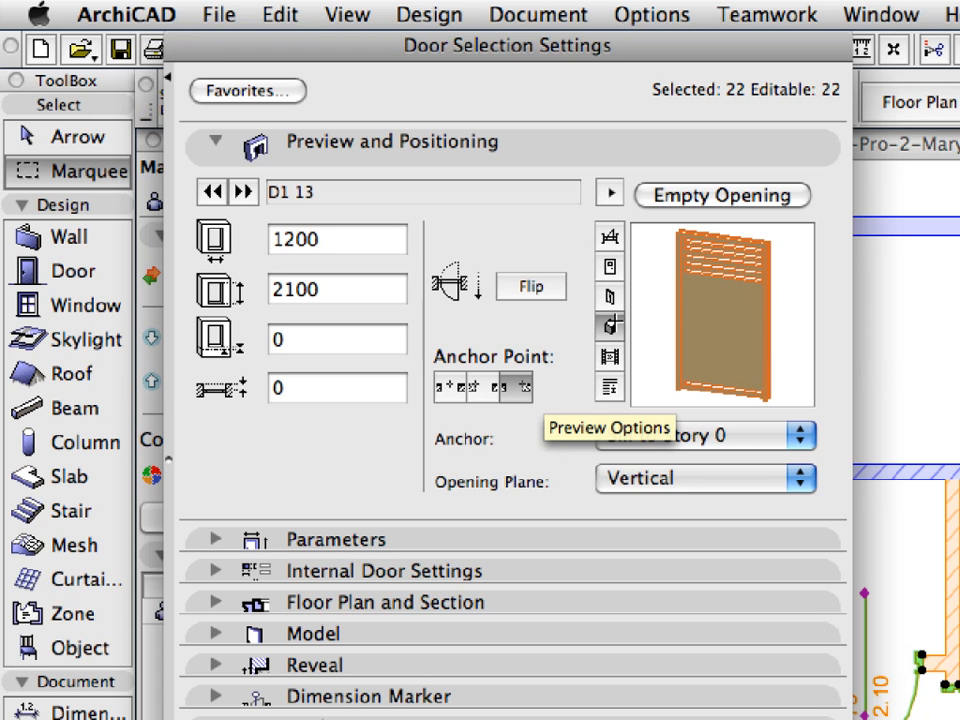
- Change the selected doors' panel type to Style 1 in the internal door settings
left_click(615, 150)
left_click(603, 202)
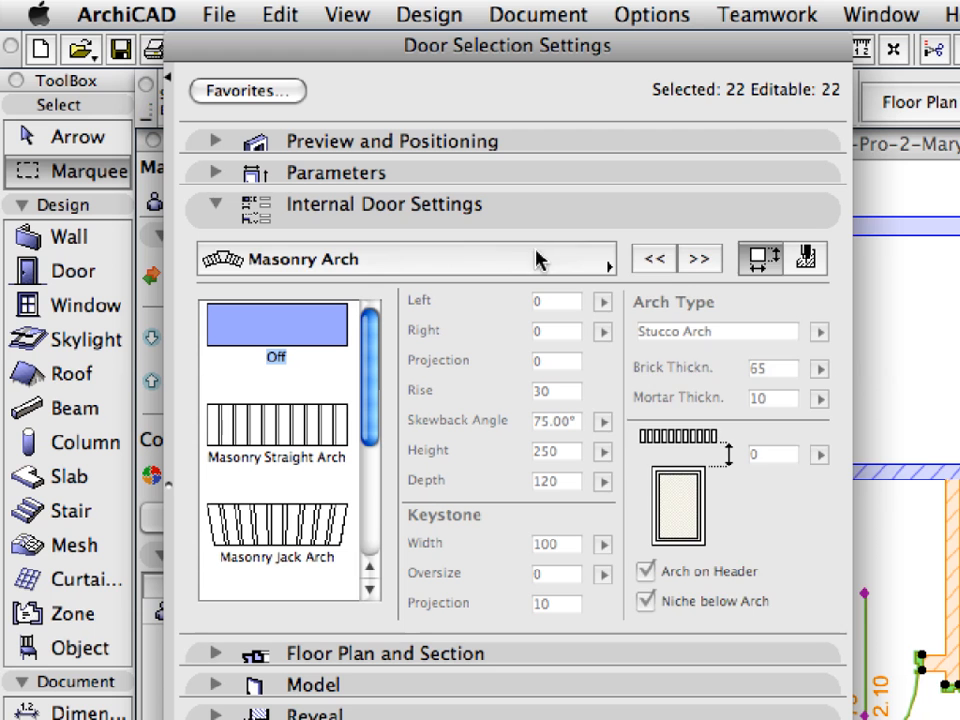
left_click(536, 258)
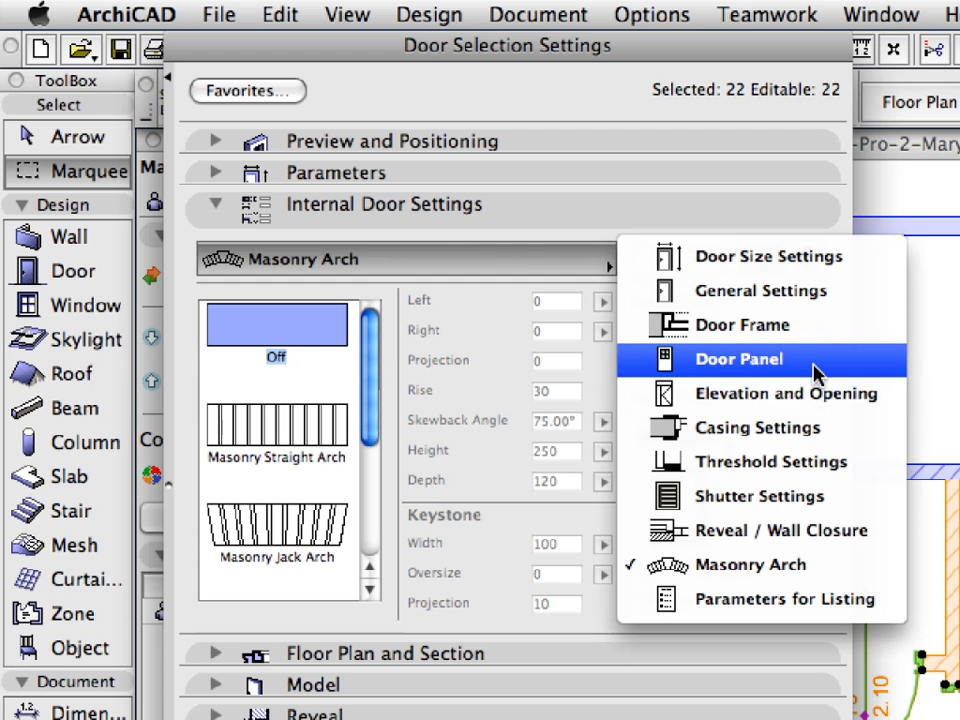
left_click(815, 372)
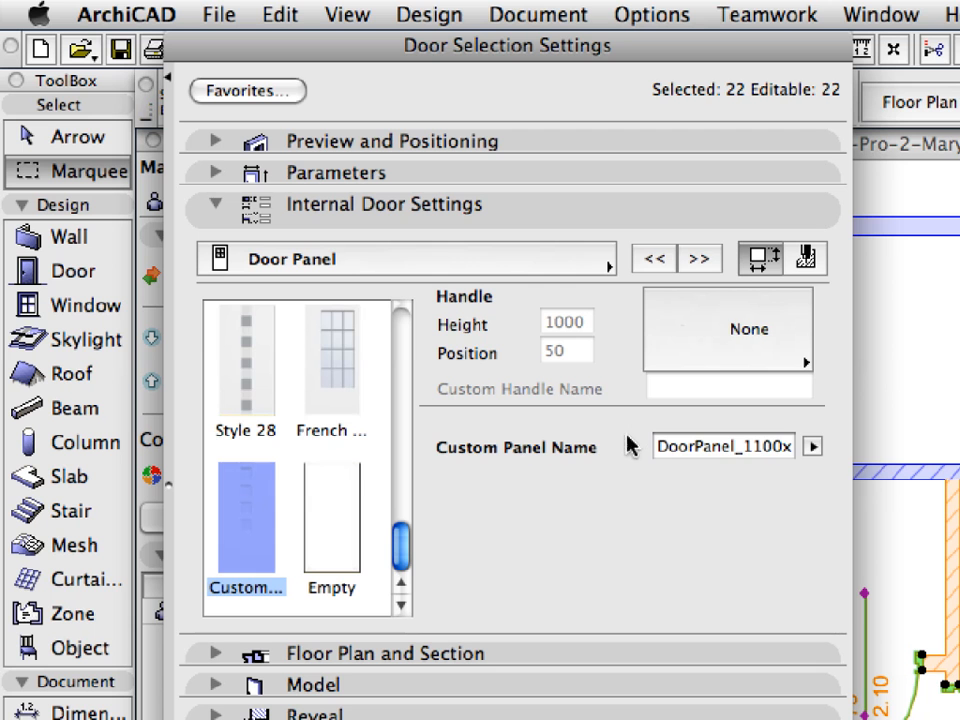
left_click_drag(399, 558, 398, 330)
left_click(331, 497)
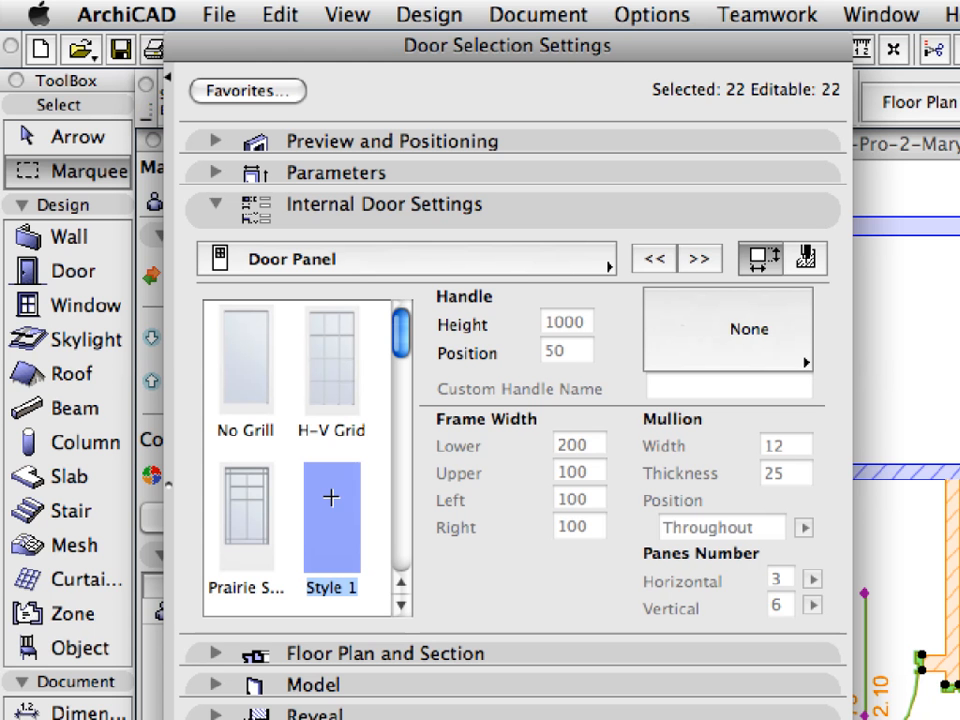
- Check the new panel in the door preview and apply the settings to the selected doors
left_click(581, 212)
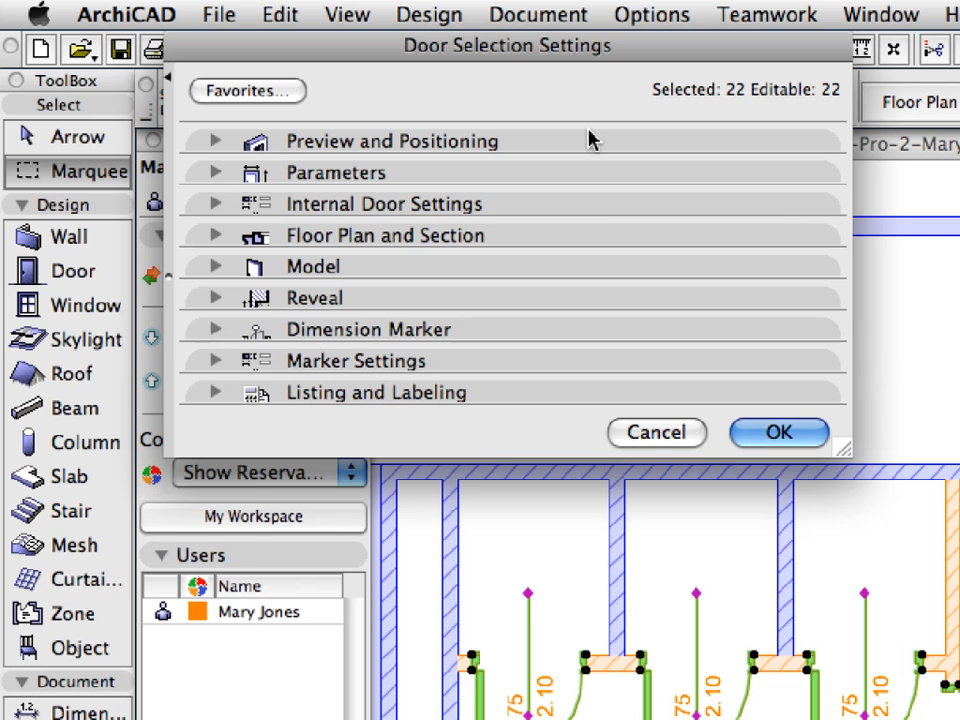
left_click(590, 142)
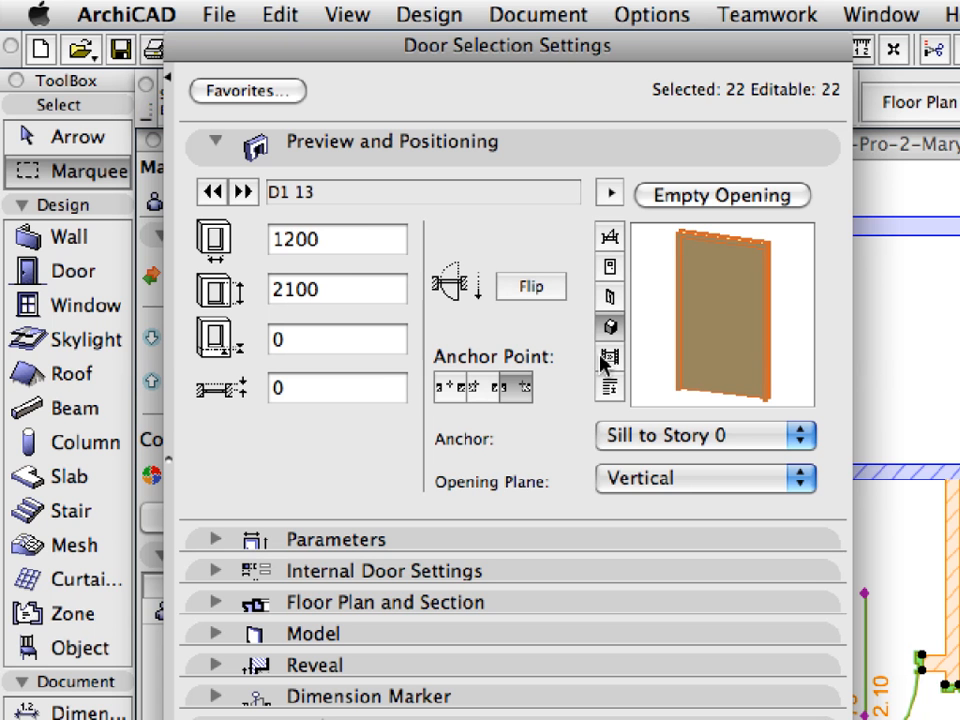
left_click(556, 157)
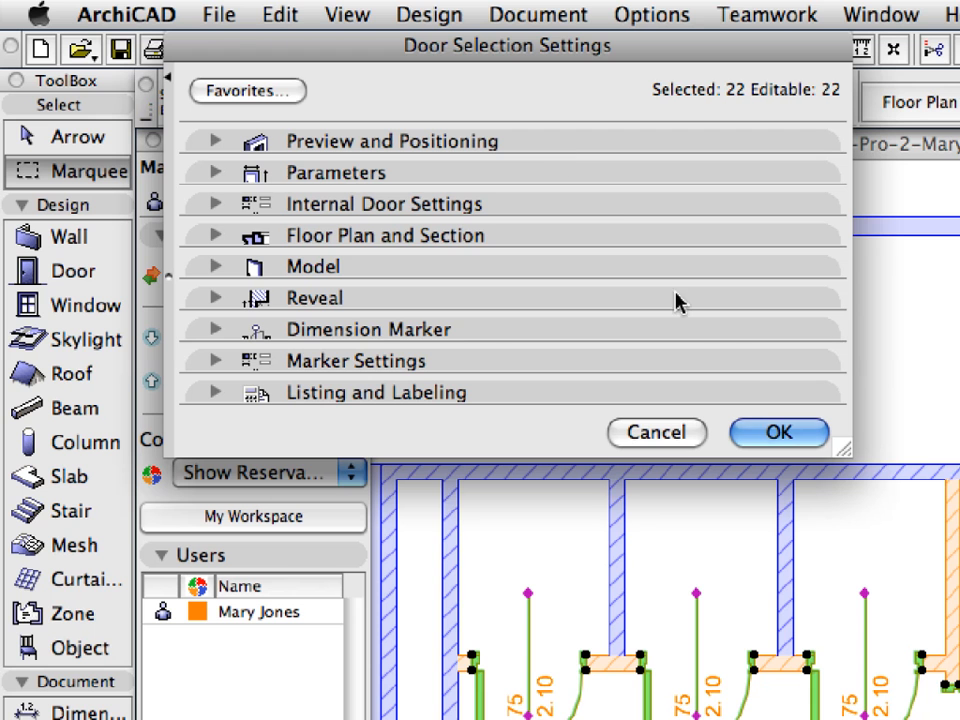
left_click(779, 432)
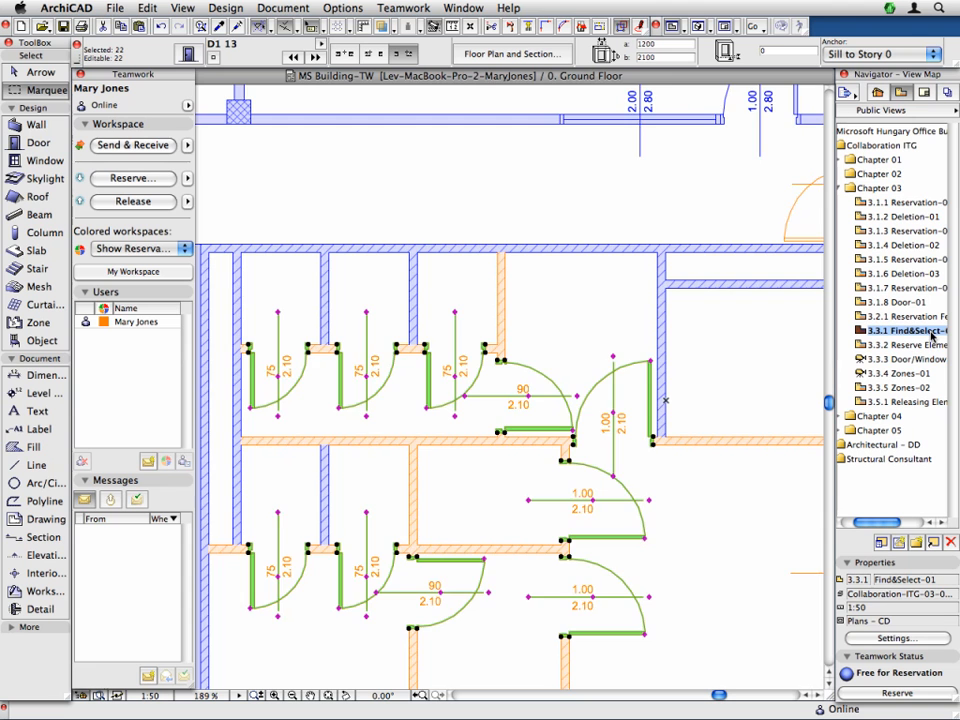
- Return to the public view 3.3.1 Find&Select-01 and clear the door selection and the marquee
double_click(932, 336)
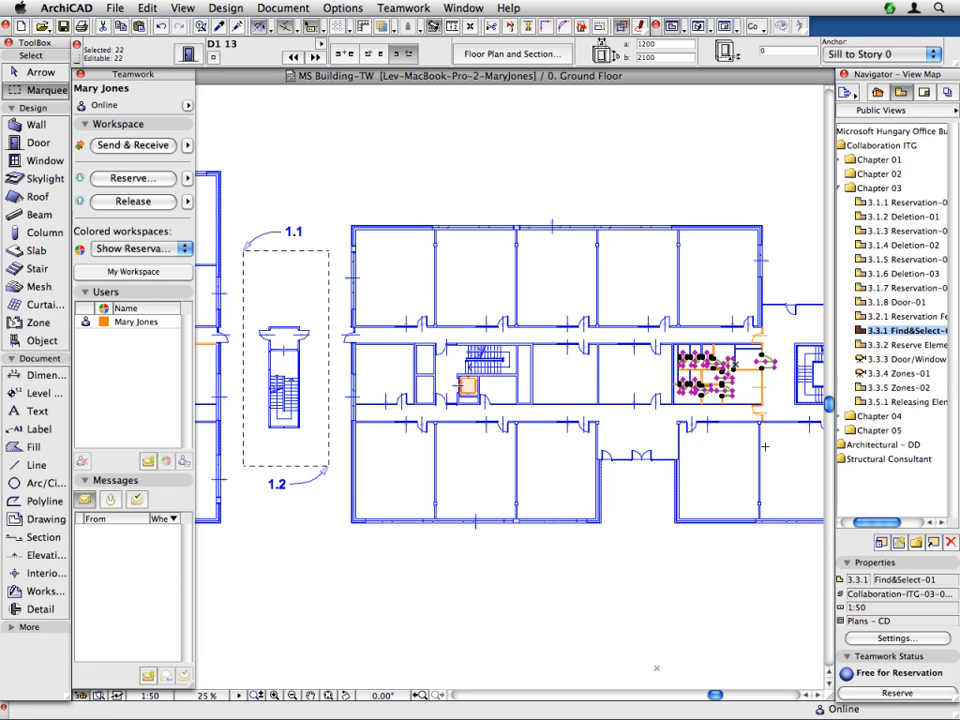
key("Escape")
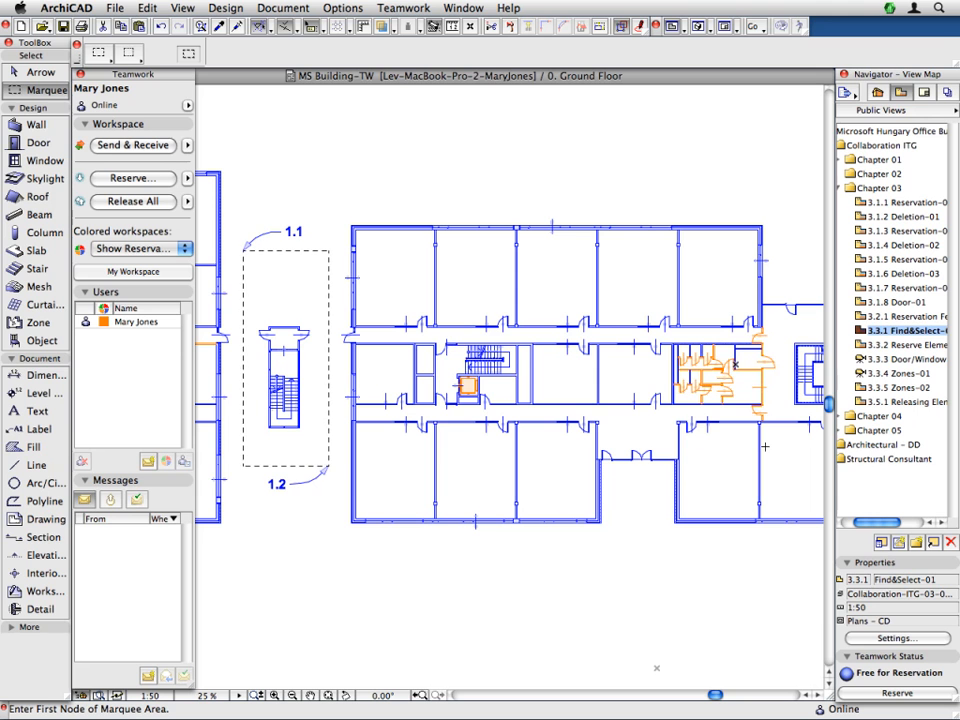
key("Escape")
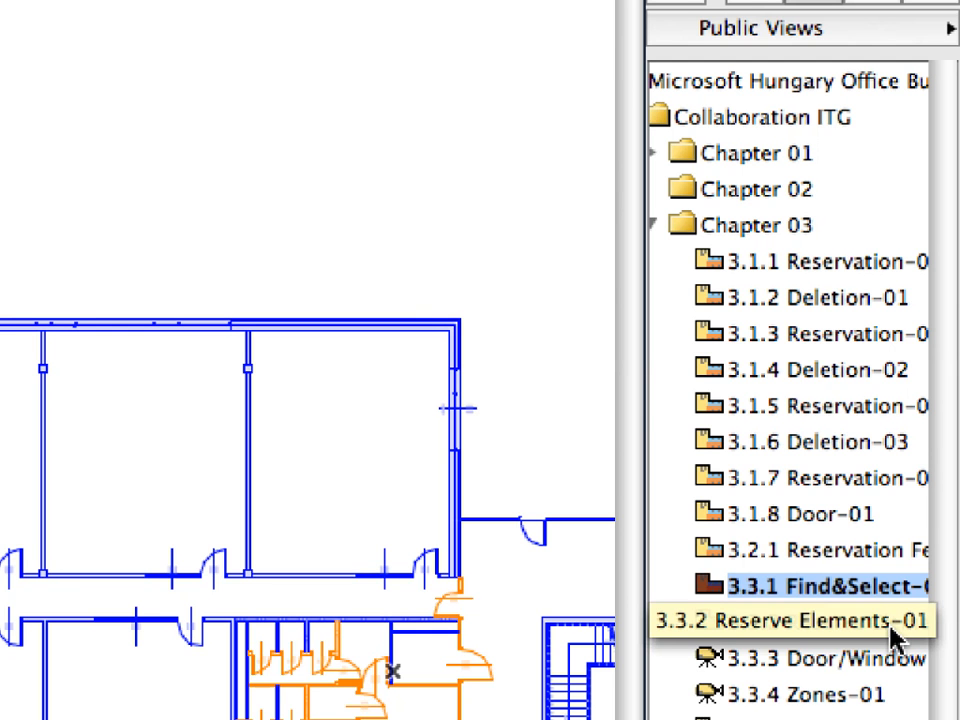
- Open view 3.3.2 Reserve Elements-01 and reserve the ground floor elements matching the public criteria set Doors-No Elevator/Empty
double_click(893, 635)
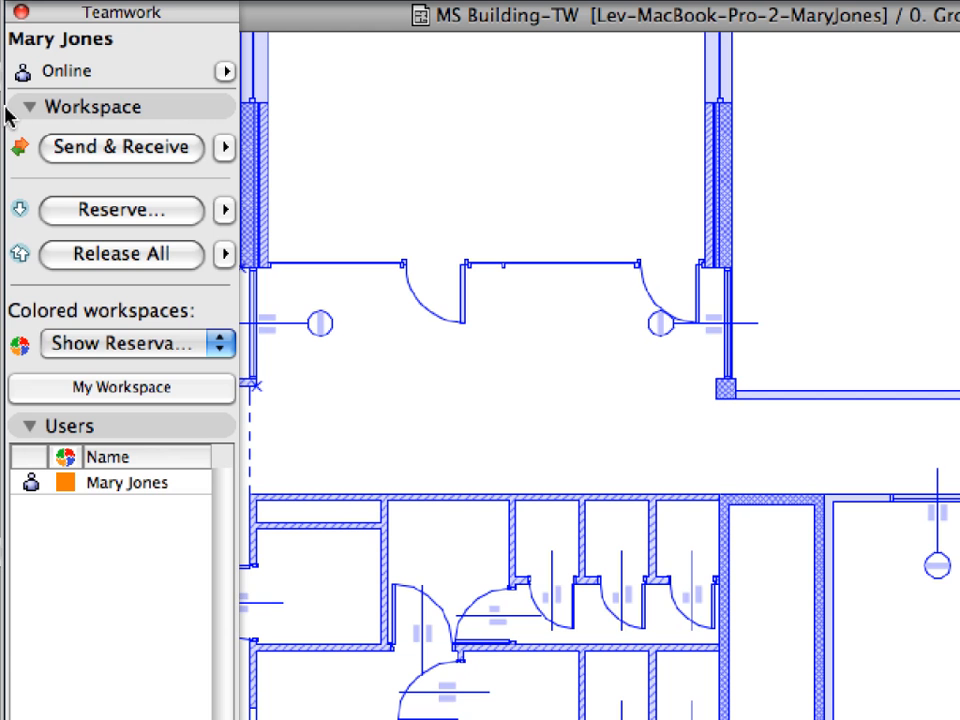
left_click(221, 211)
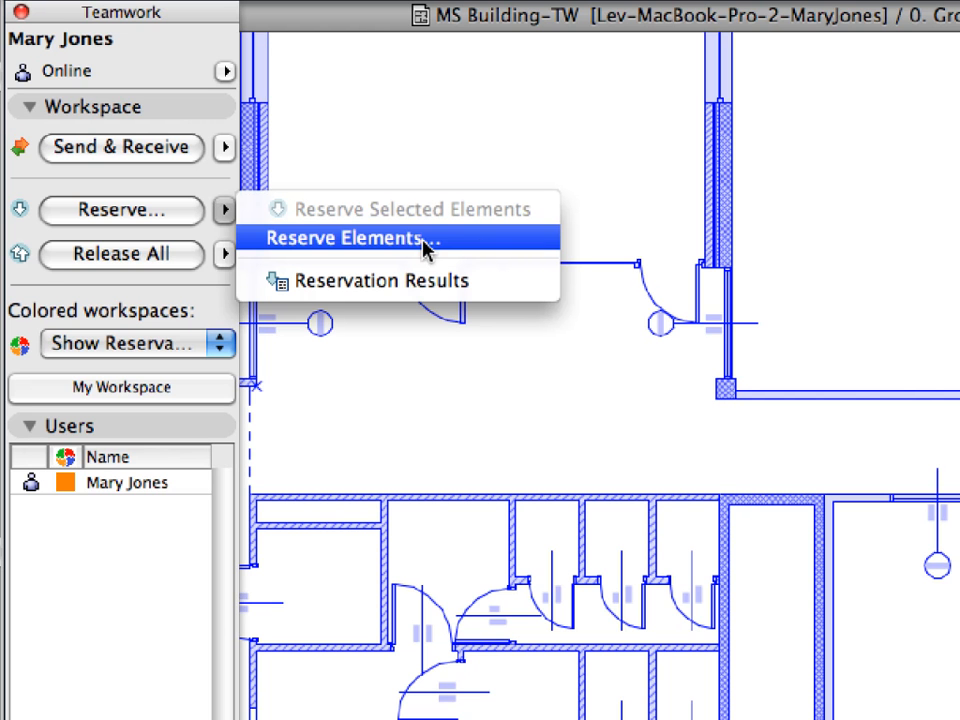
left_click(500, 252)
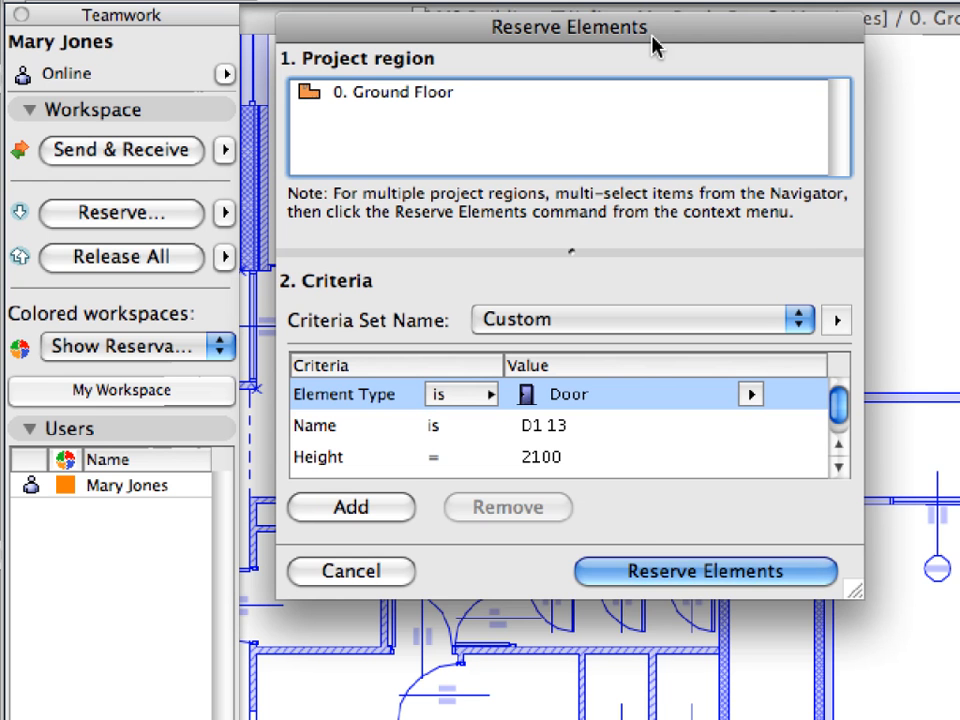
left_click(800, 322)
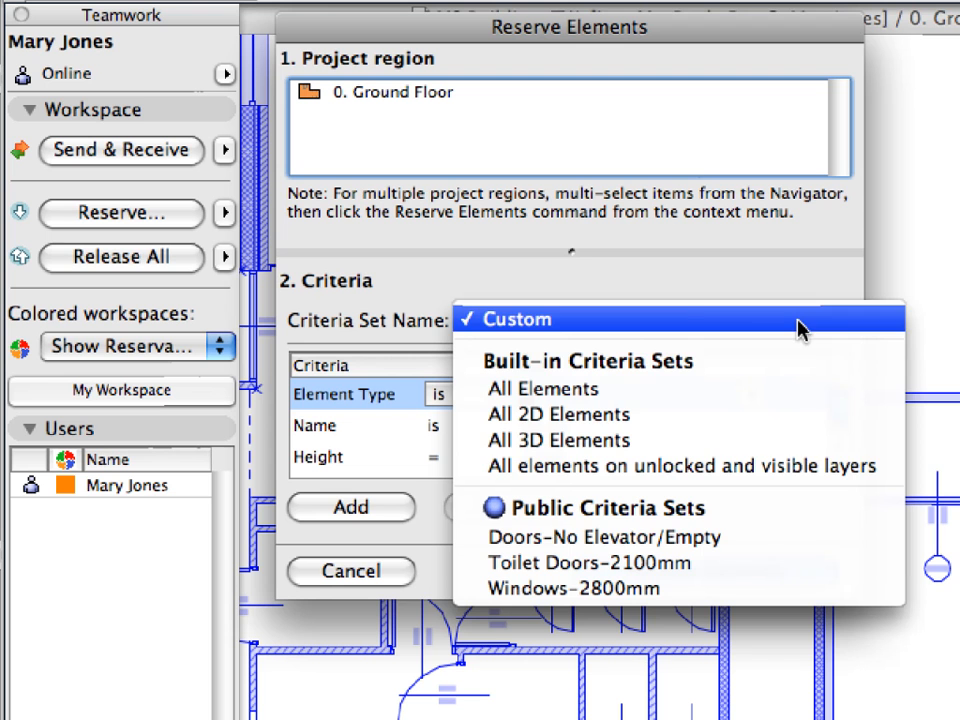
left_click(792, 549)
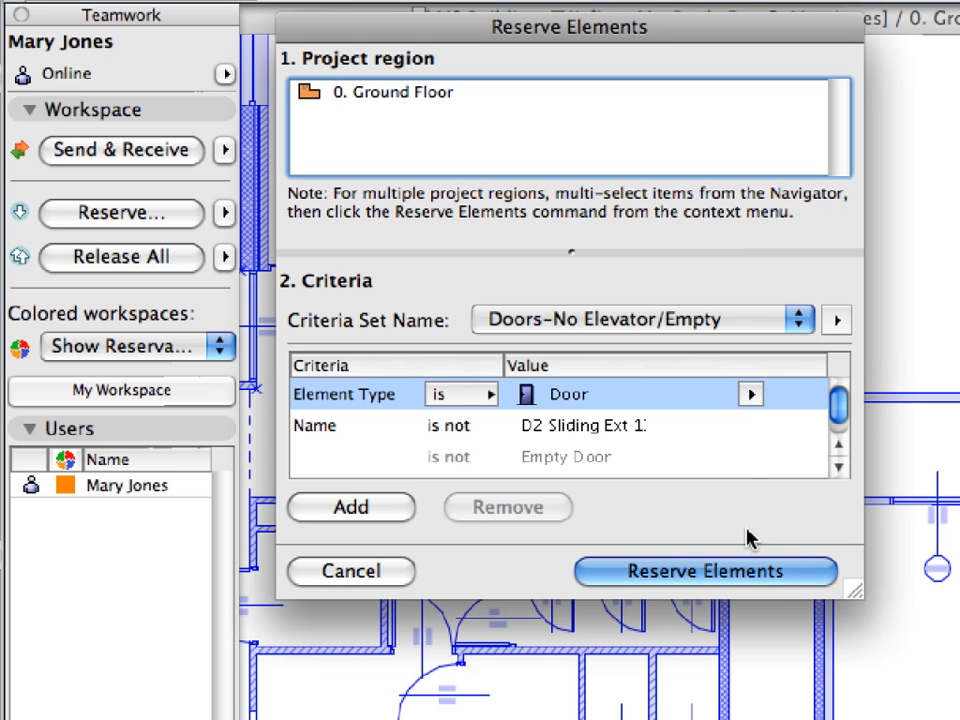
left_click(748, 582)
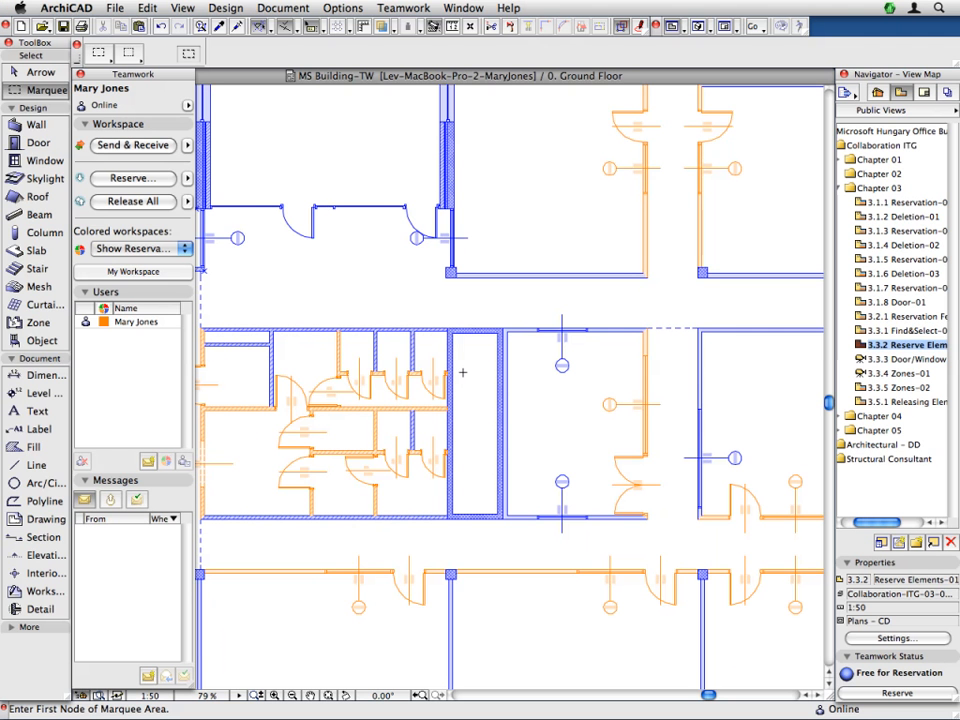
- Use Find & Select to select all doors matching the public criteria set Doors-No Elevator/Empty
scroll(752, 580, "down", 1)
scroll(521, 369, "down", 2)
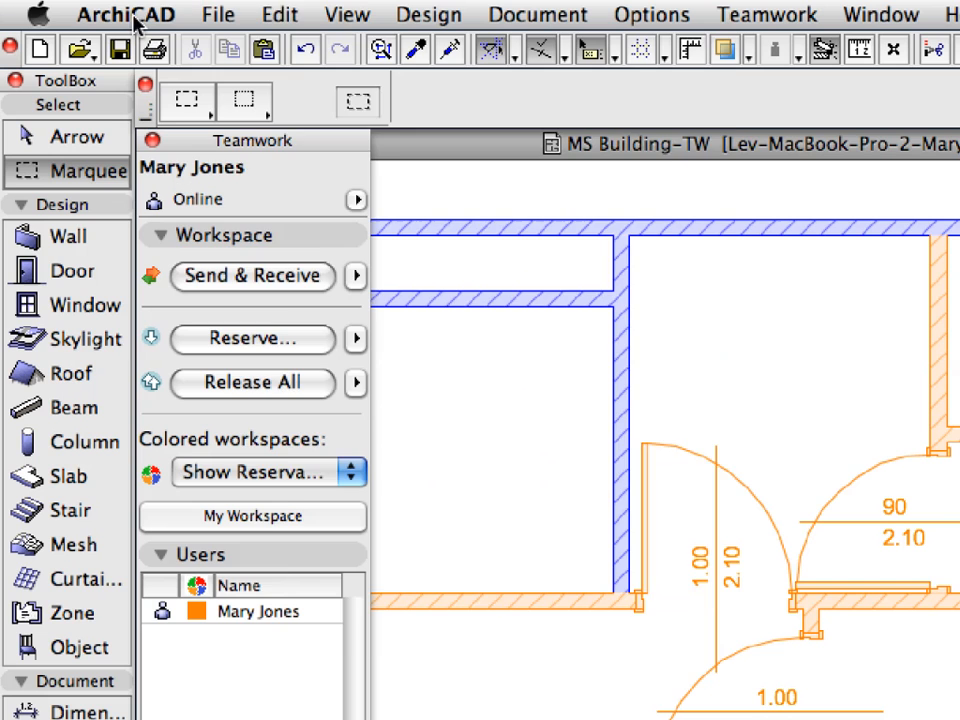
left_click(282, 16)
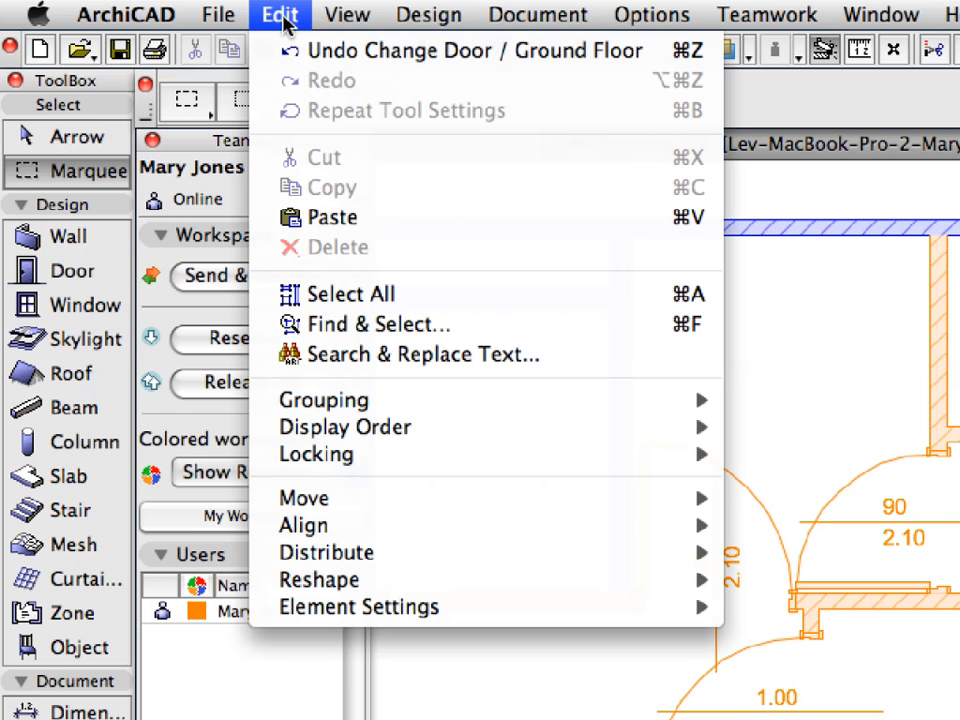
left_click(591, 337)
left_click(793, 170)
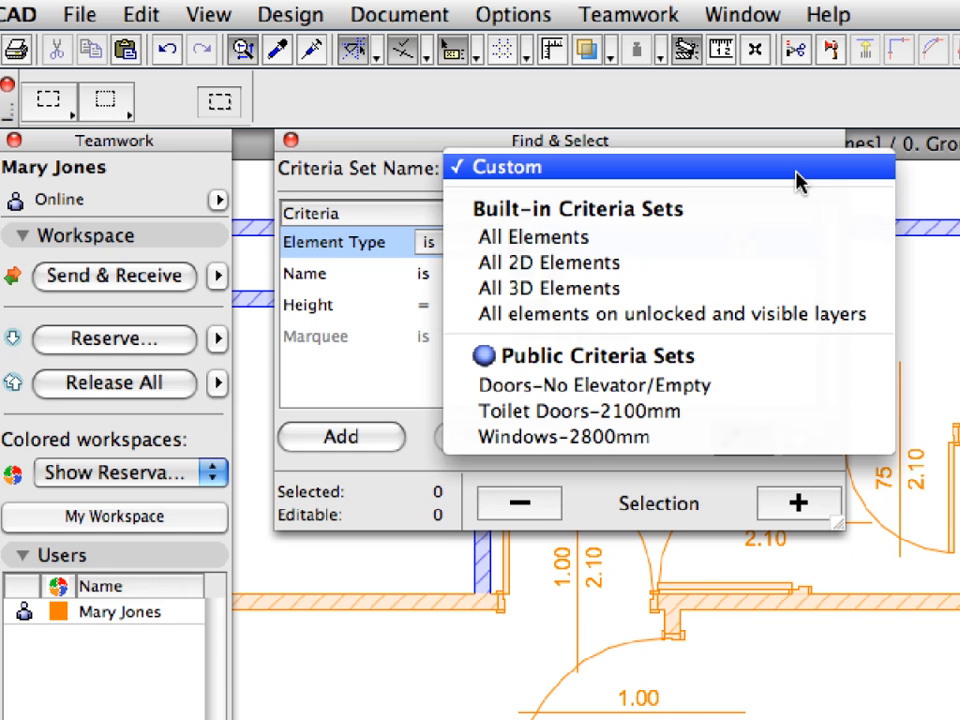
left_click(800, 388)
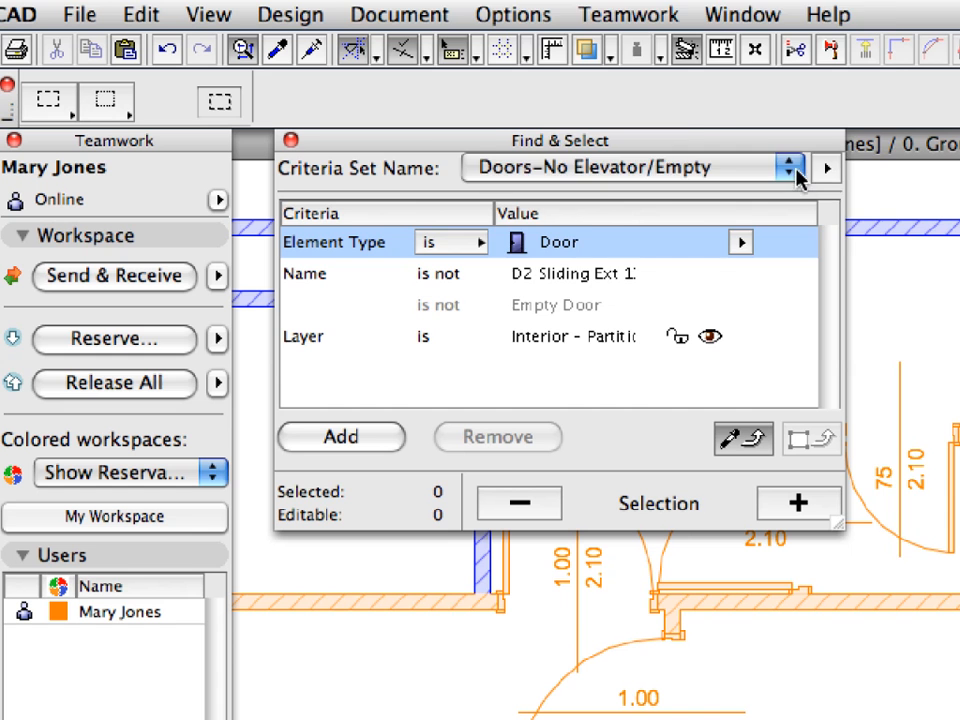
left_click(792, 170)
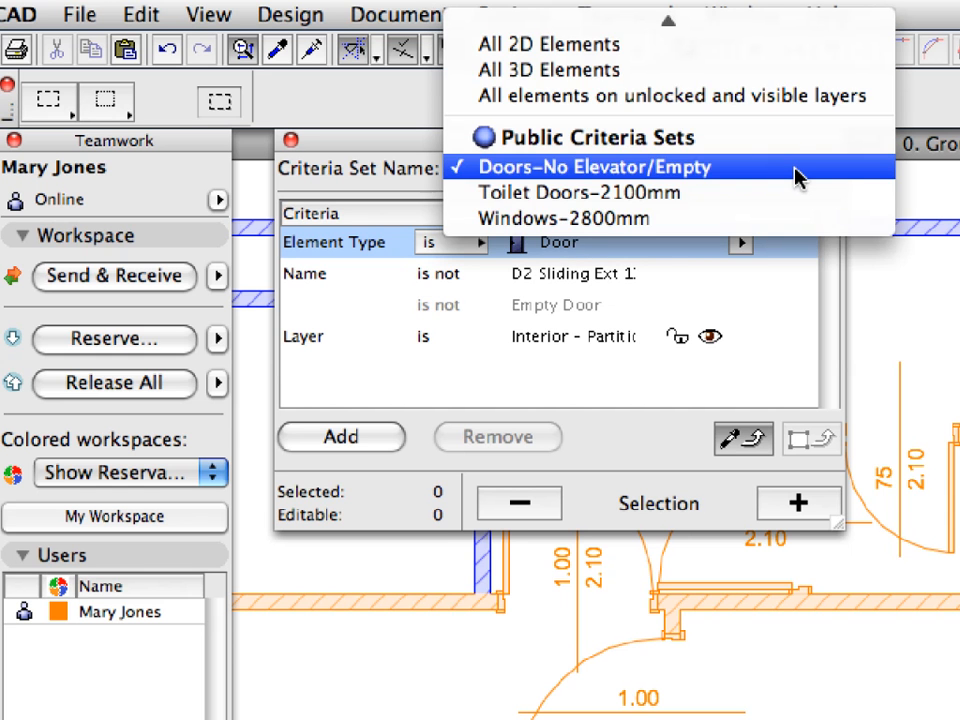
left_click(800, 176)
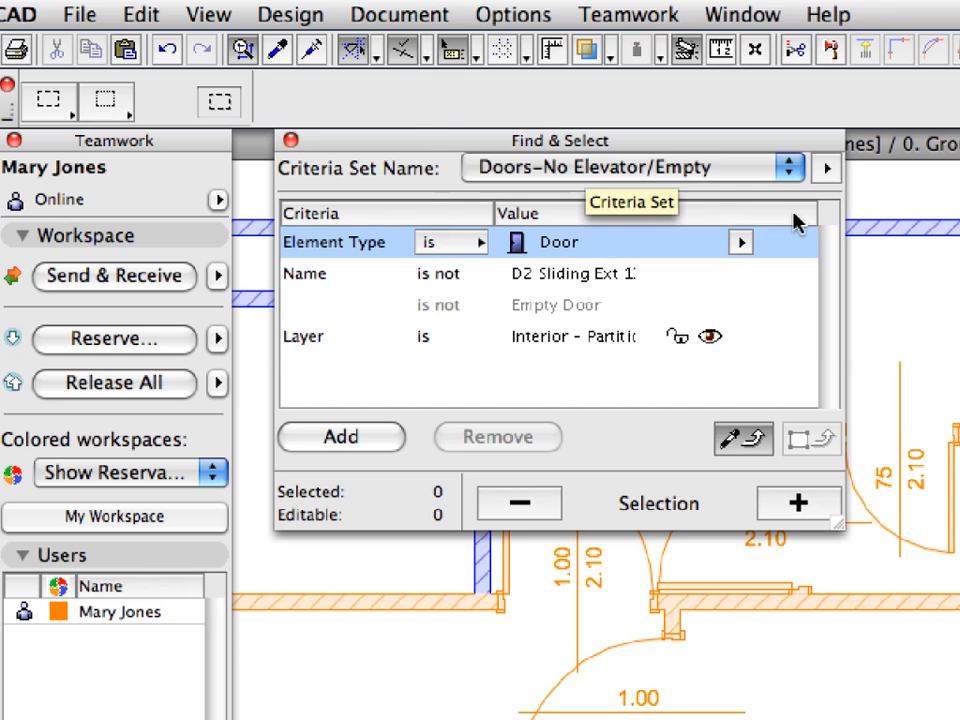
left_click(821, 516)
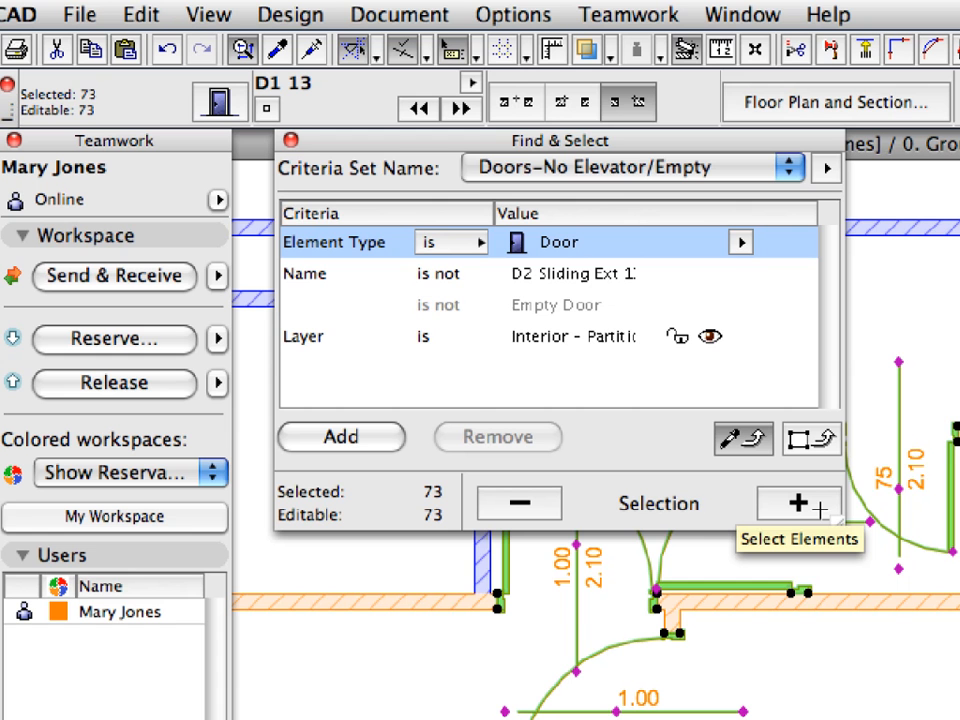
- Open the selected doors' settings and set Marker Shape to Circle in the marker geometry
scroll(714, 635, "down", 5)
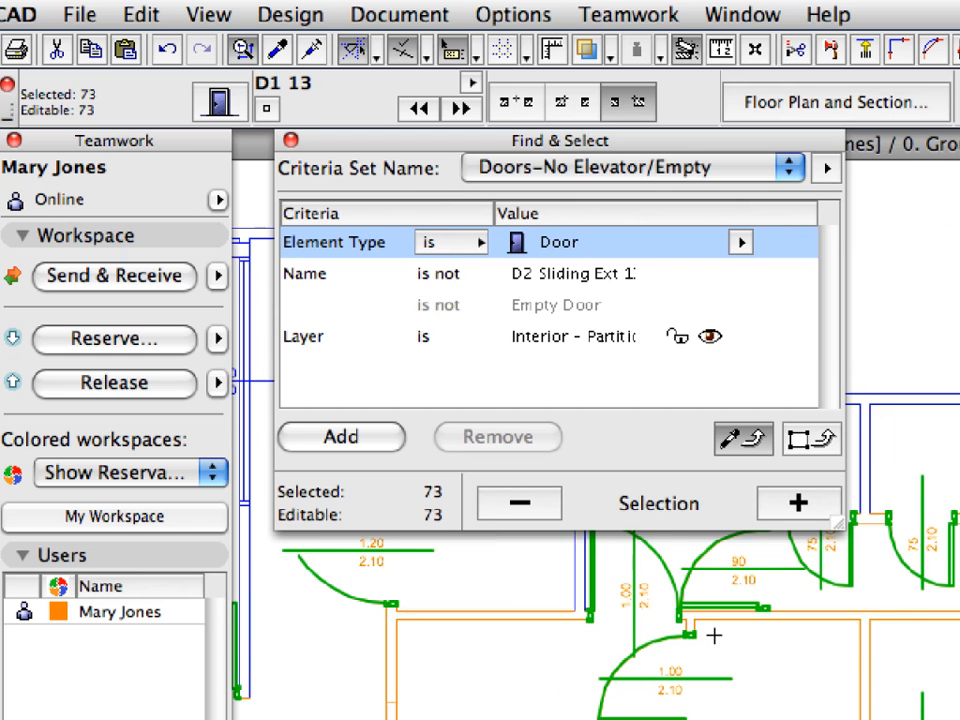
middle_click_drag(714, 636, 604, 641)
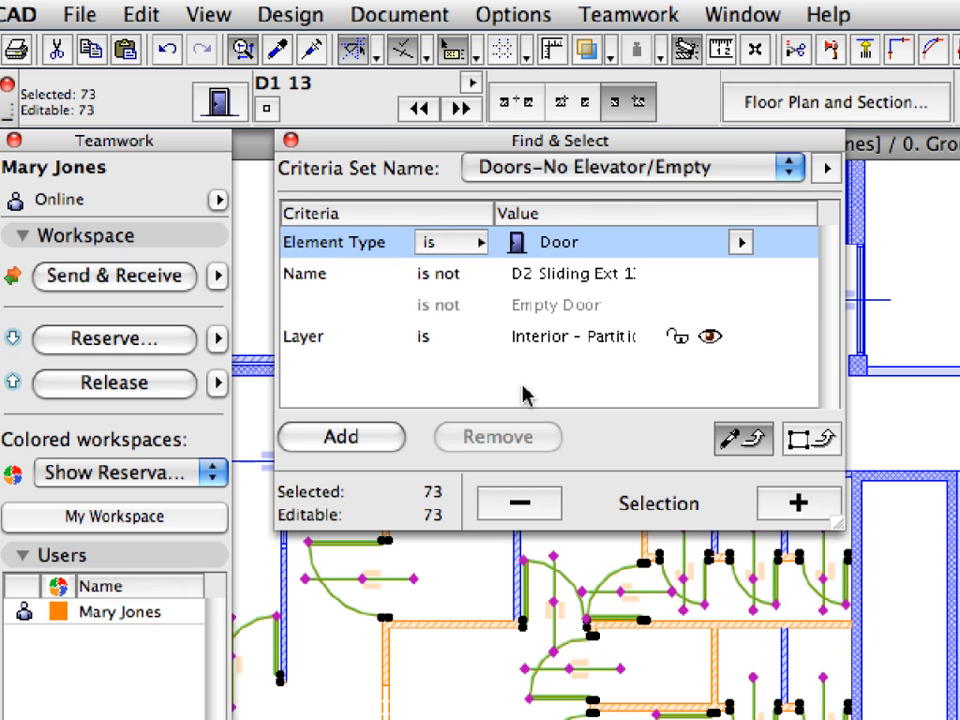
left_click(234, 102)
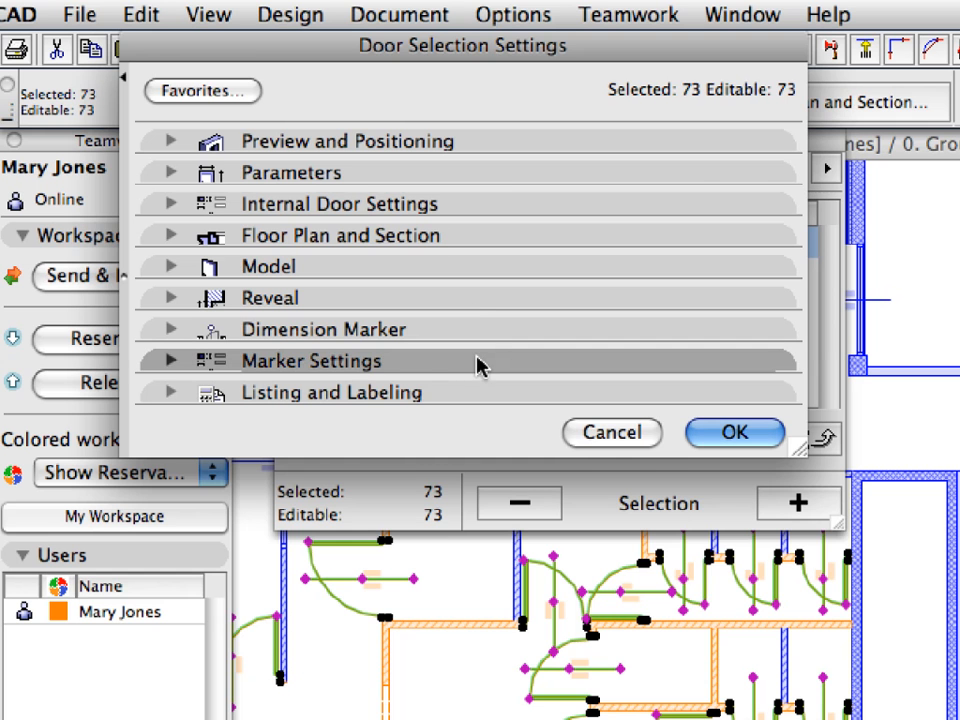
left_click(476, 366)
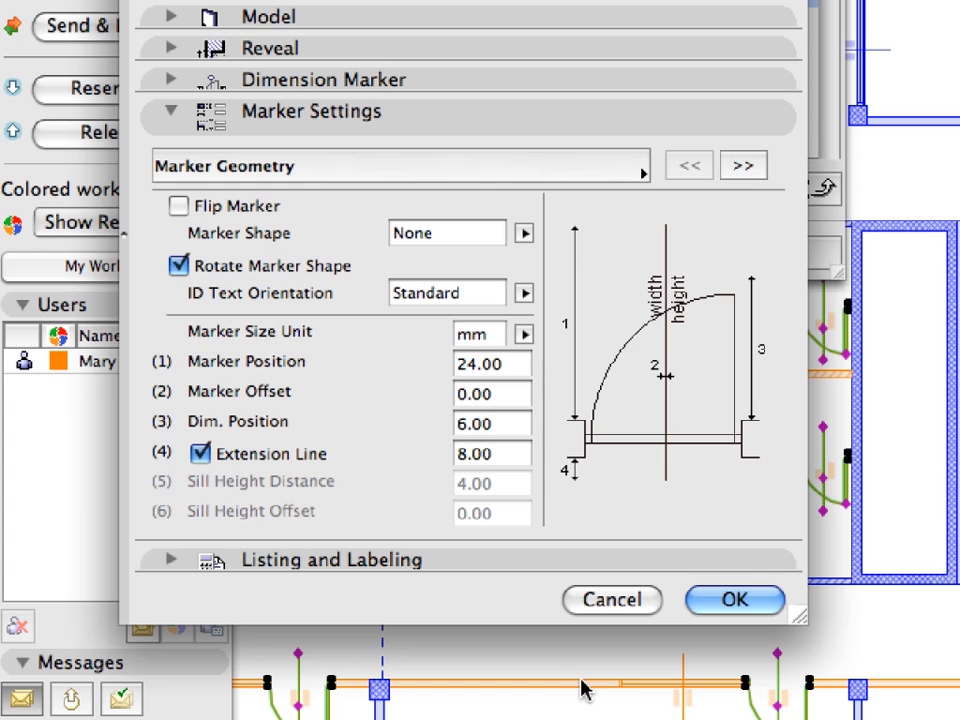
left_click(560, 172)
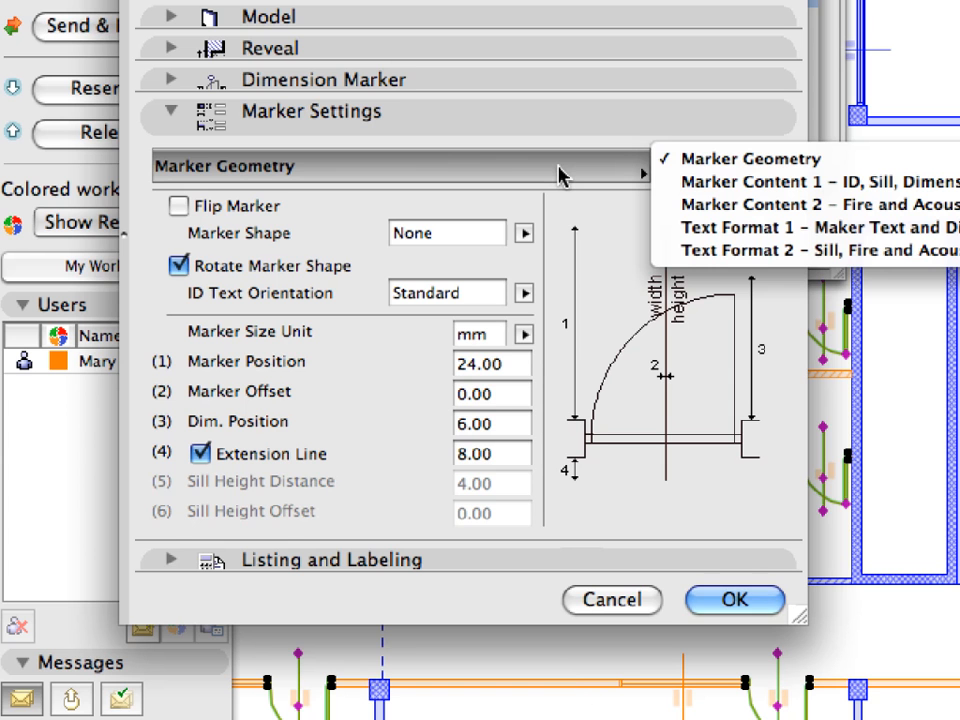
left_click(880, 166)
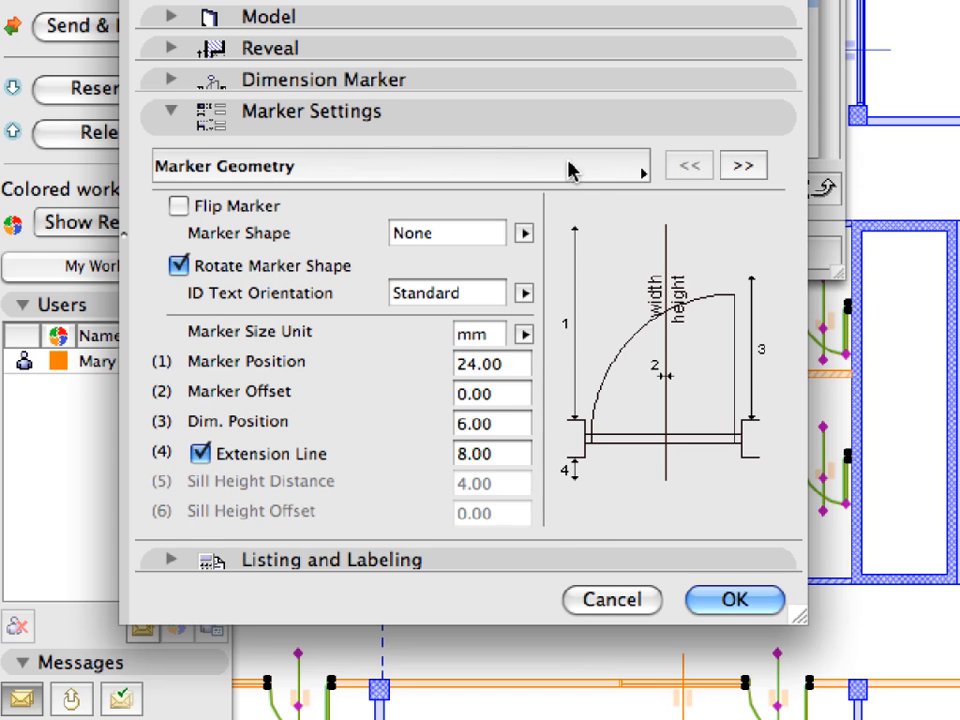
left_click(523, 233)
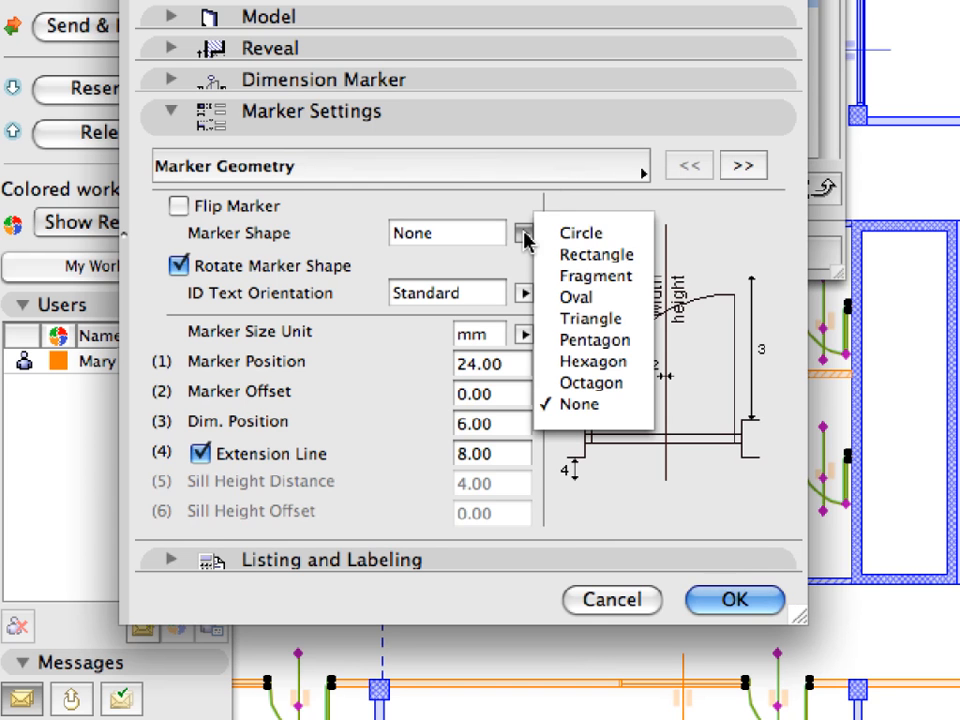
left_click(620, 237)
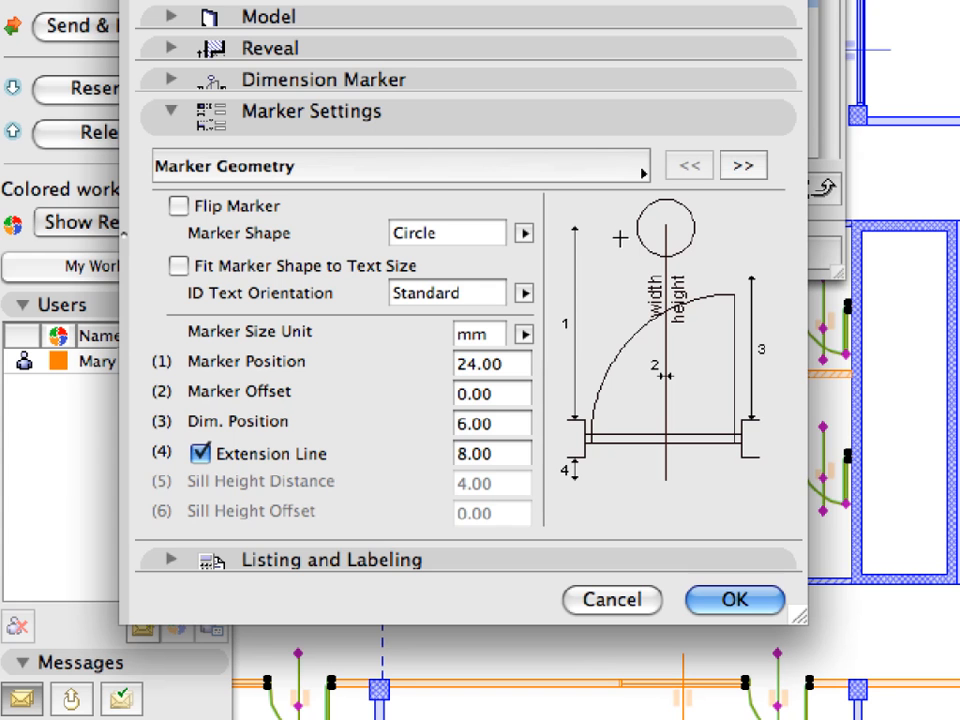
- Turn on Show ID with ID Number in the selected doors' marker content and apply the door settings
left_click(758, 170)
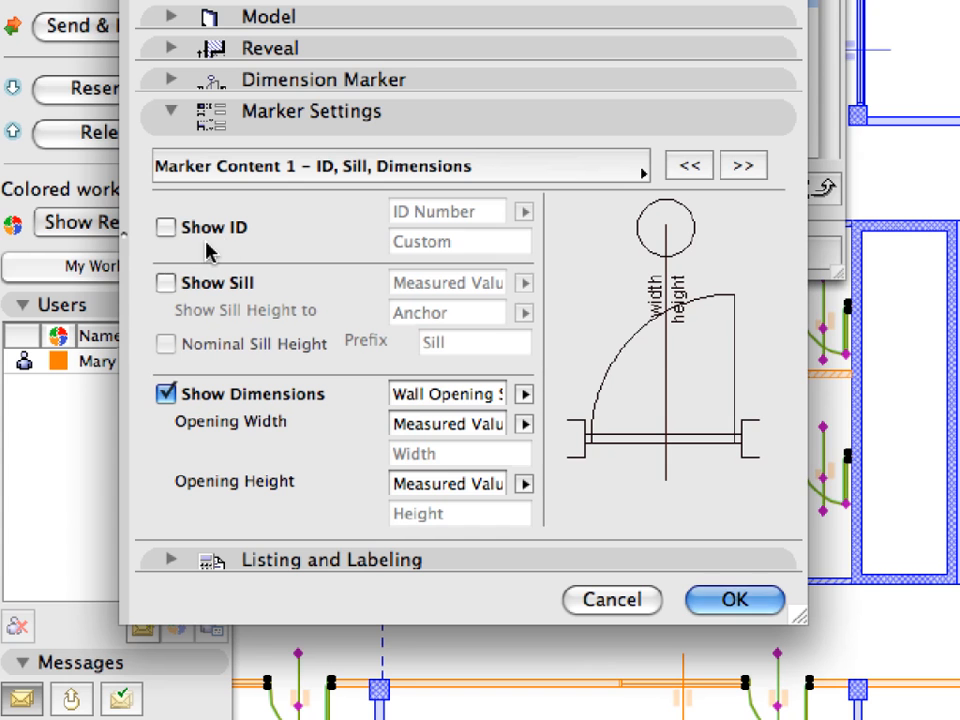
left_click(169, 229)
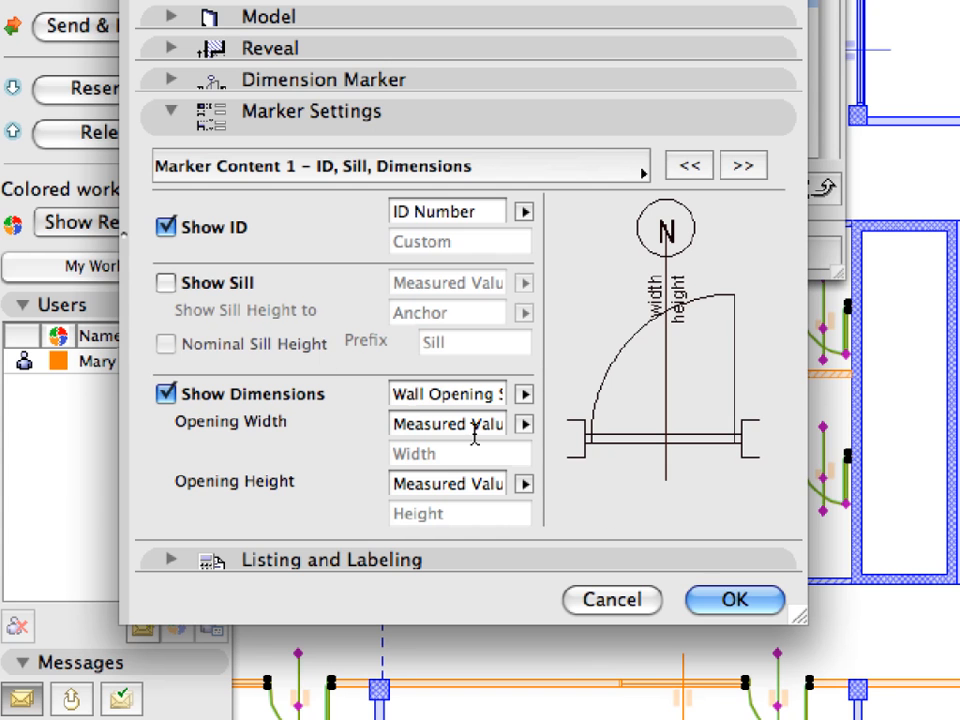
left_click(774, 606)
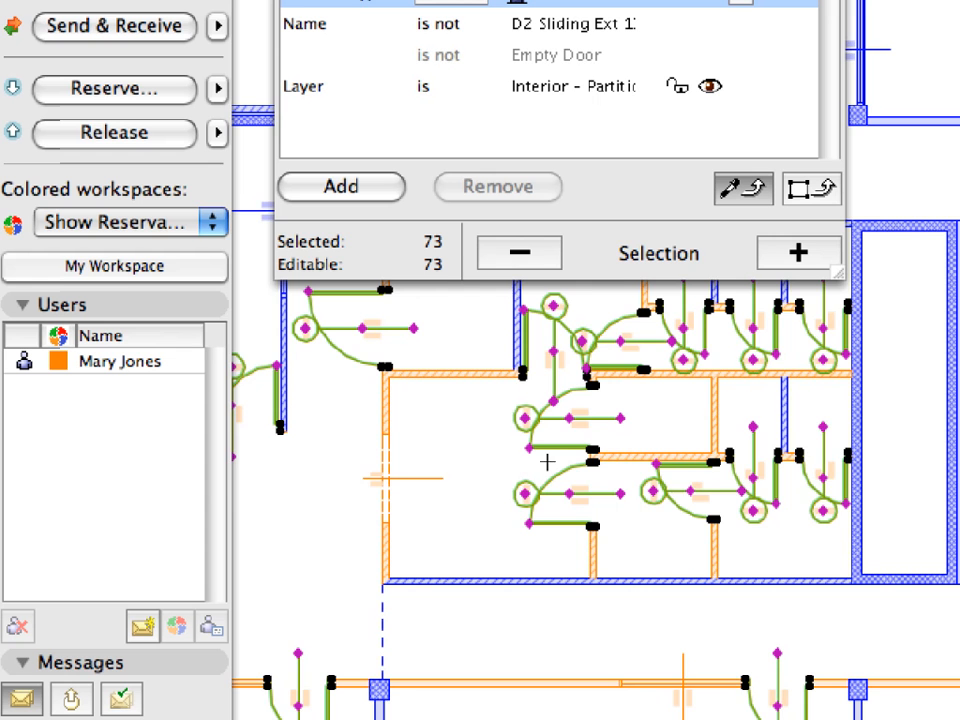
scroll(547, 462, "up", 2)
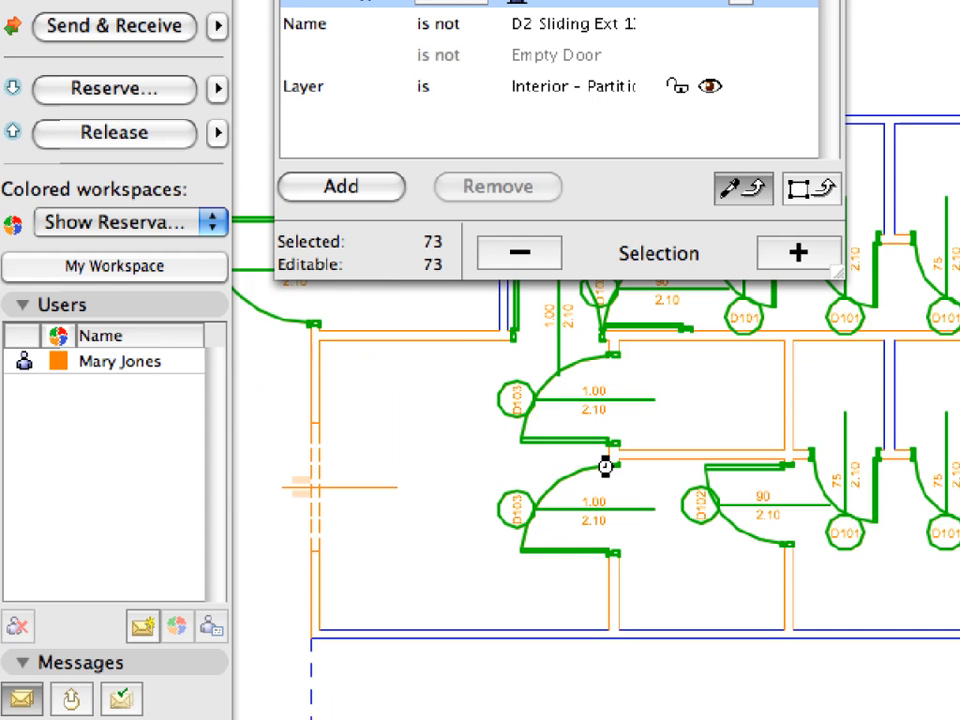
scroll(641, 471, "up", 4)
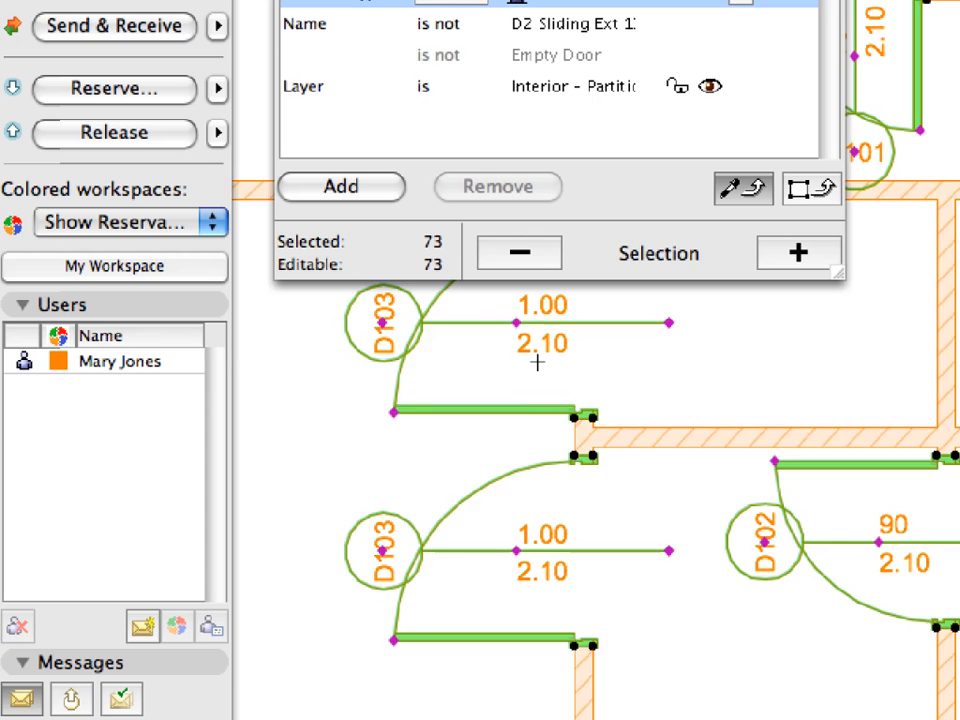
middle_click_drag(539, 377, 540, 435)
scroll(531, 429, "up", 2)
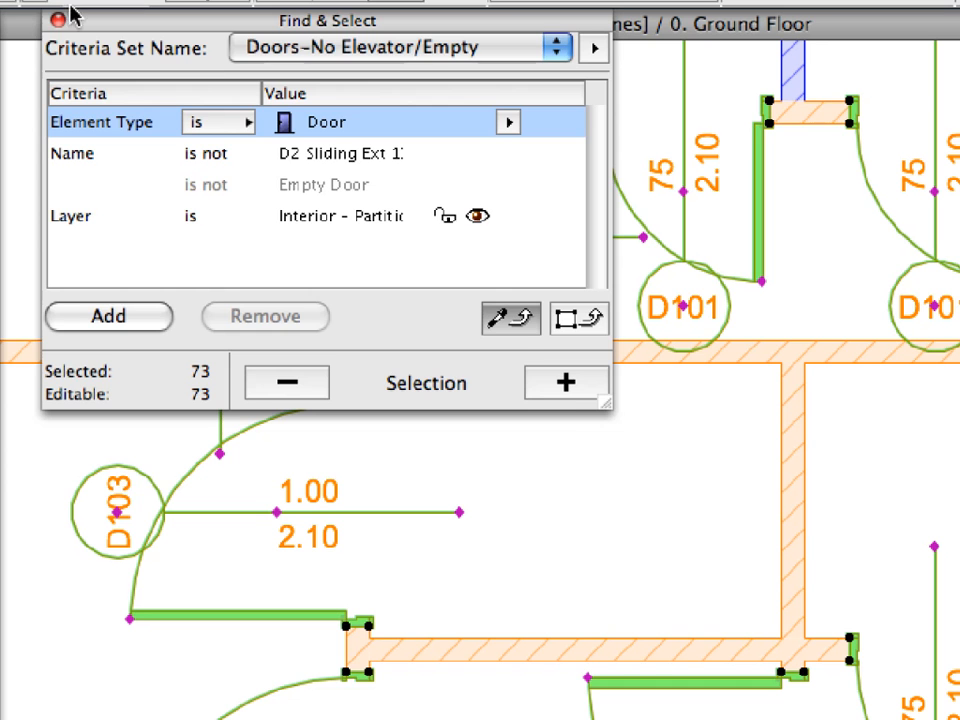
- Close Find & Select, activate the Arrow tool and deselect all the doors
left_click(58, 21)
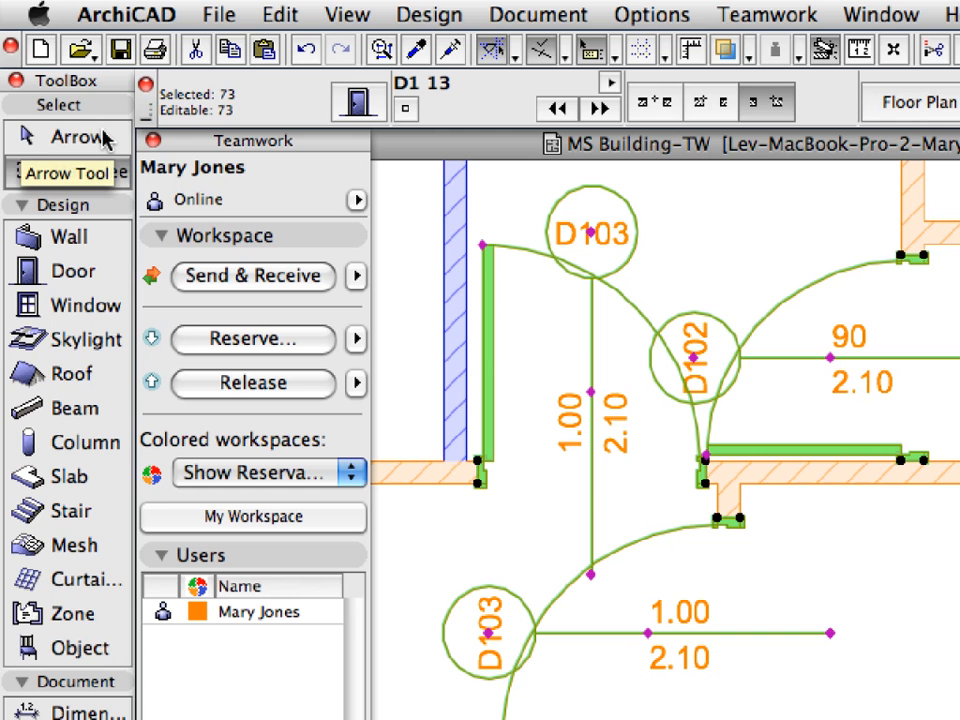
left_click(107, 140)
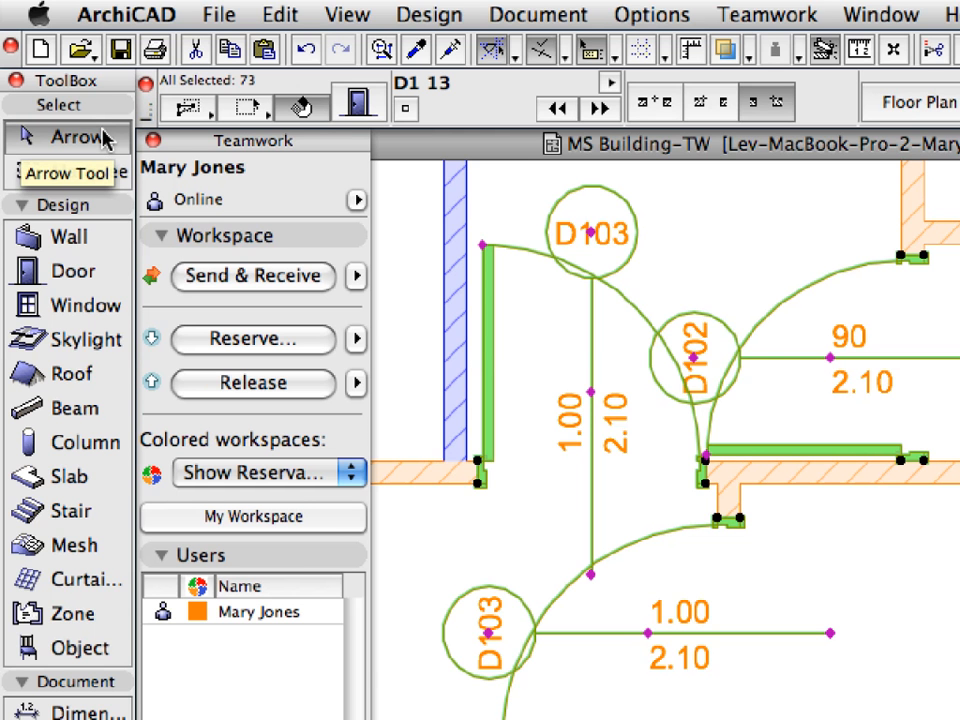
key("Escape")
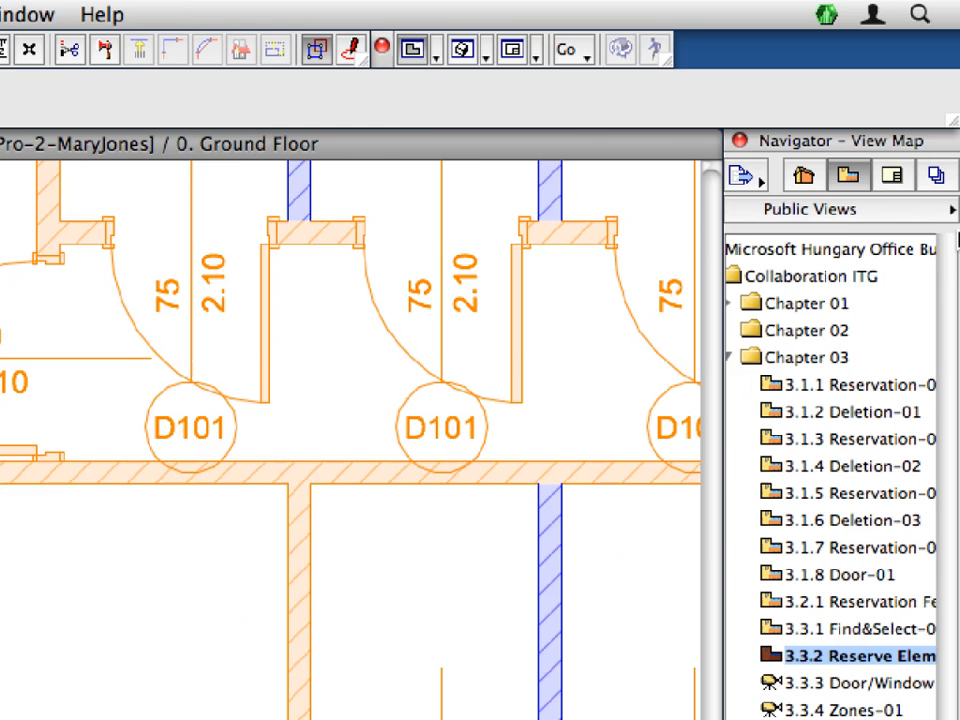
- Reserve the elements matching the public criteria set Windows-2800mm on the ground, first, second and third floors together
left_click(819, 177)
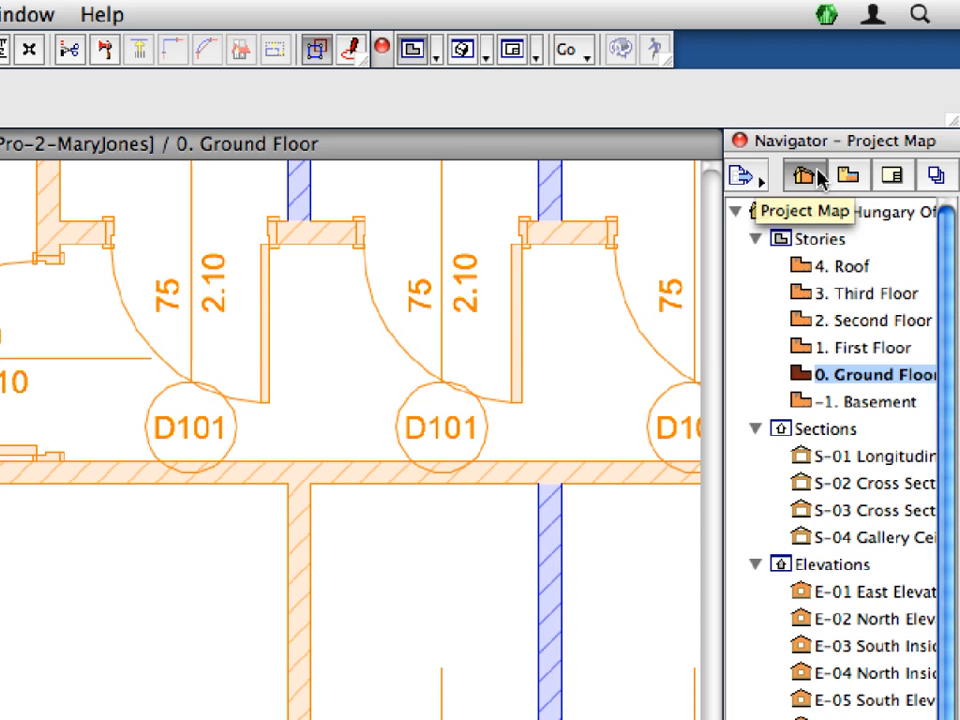
left_click(873, 293)
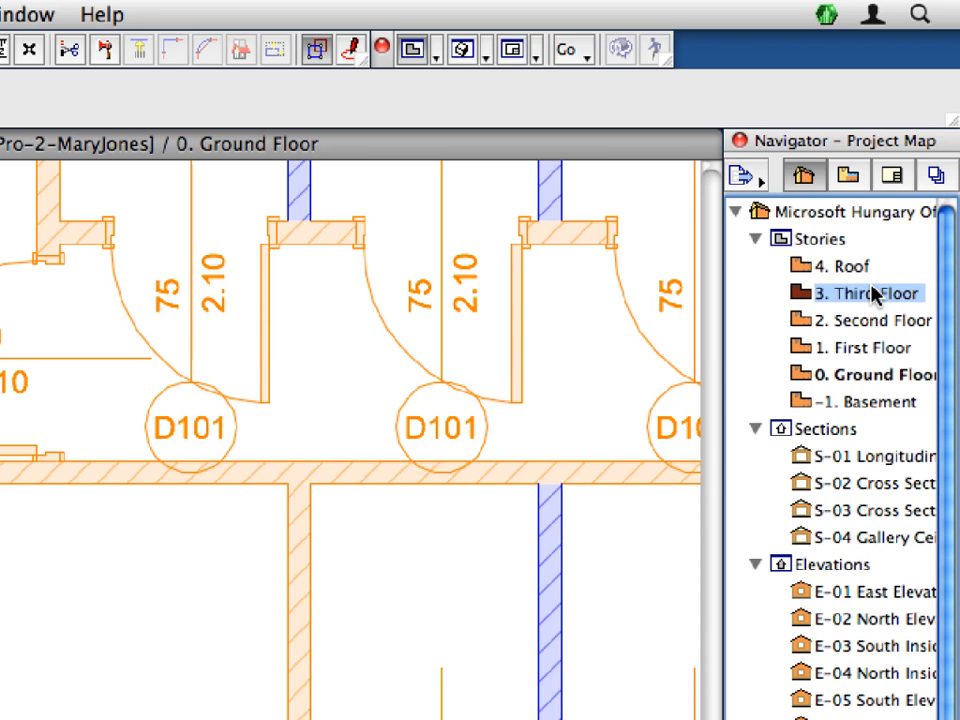
left_click(883, 380, "shift")
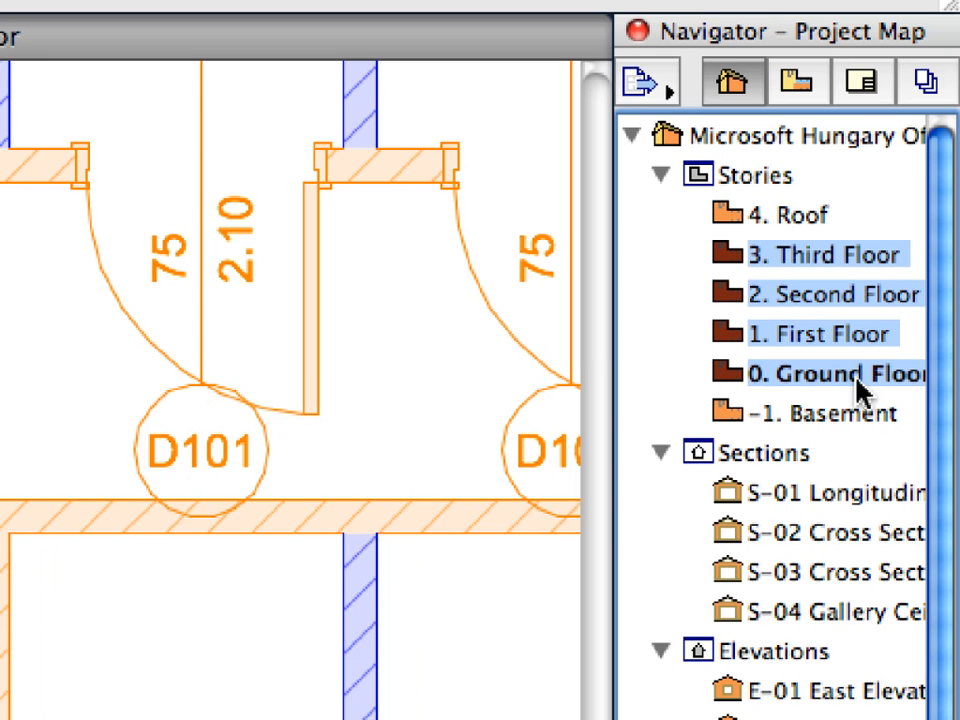
right_click(735, 380)
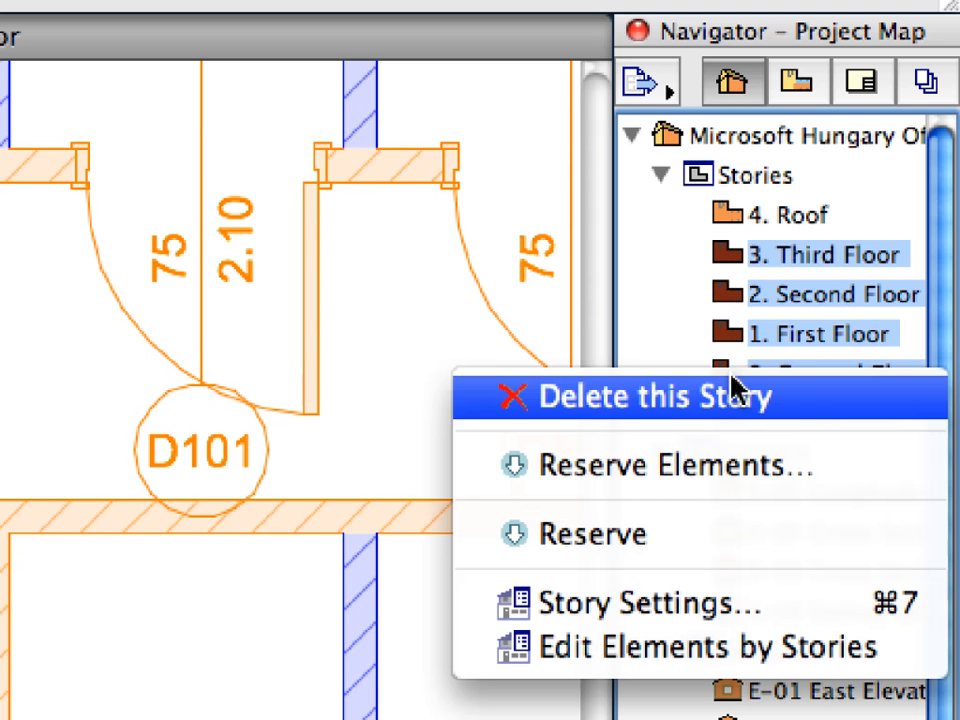
left_click(862, 466)
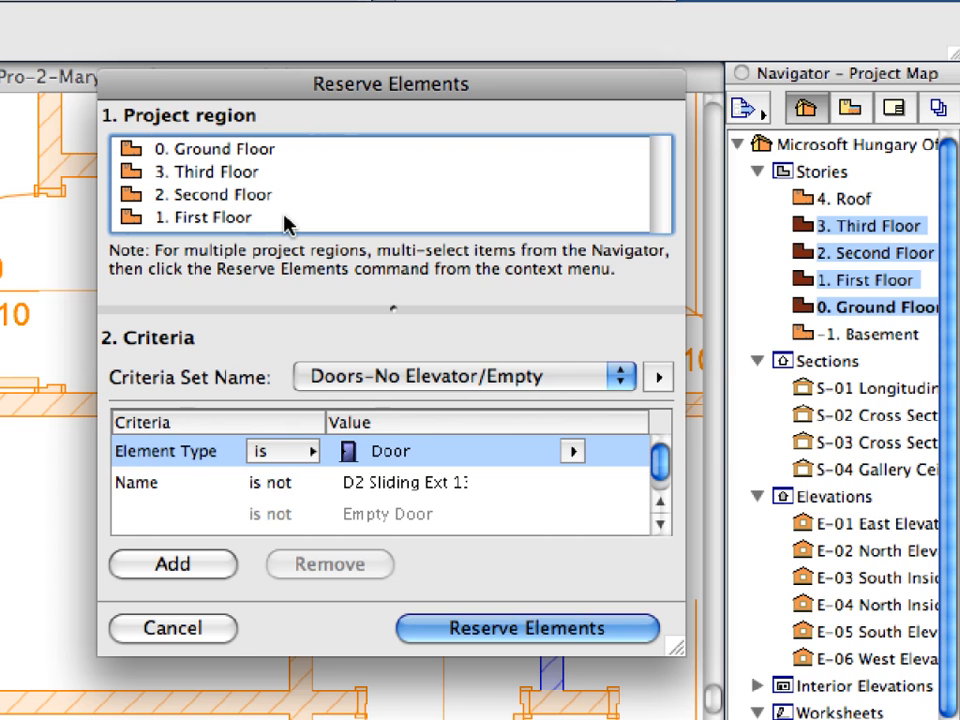
left_click(550, 377)
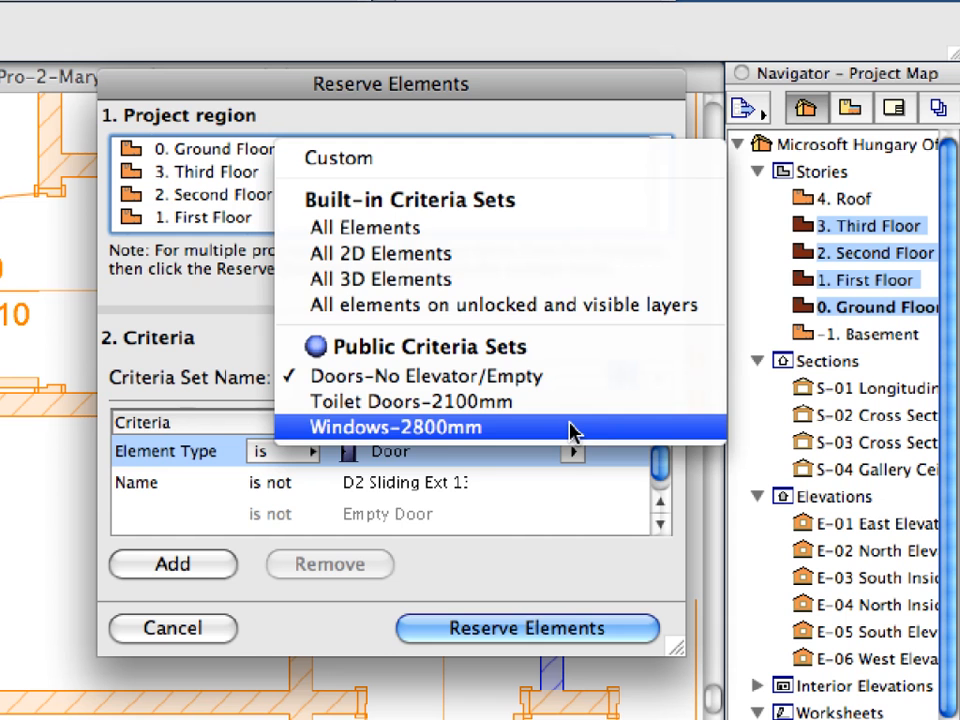
left_click(570, 430)
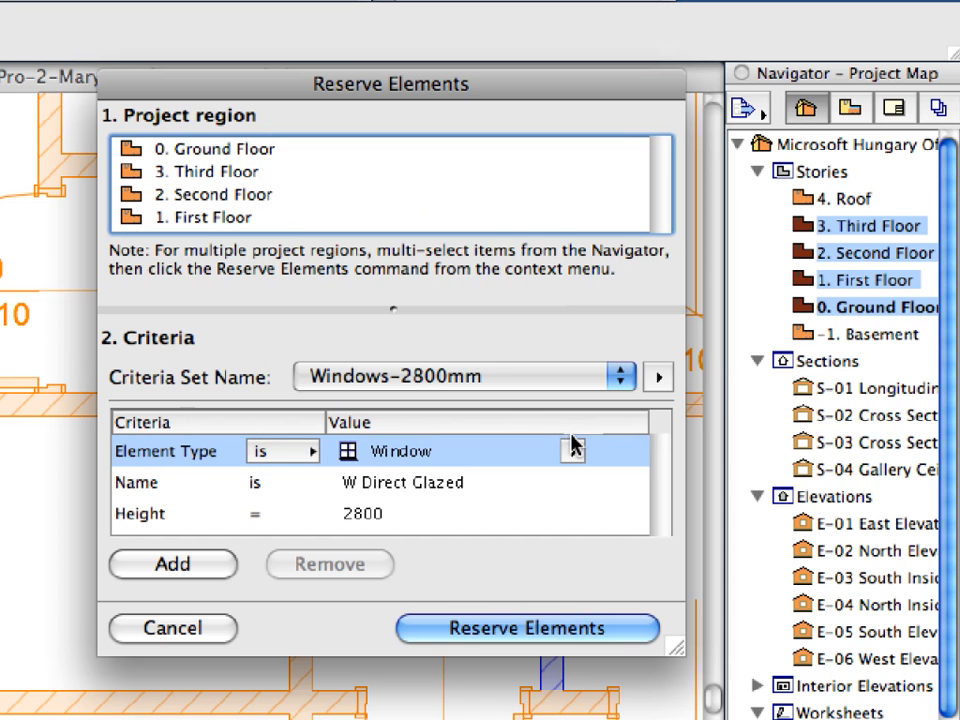
left_click(628, 630)
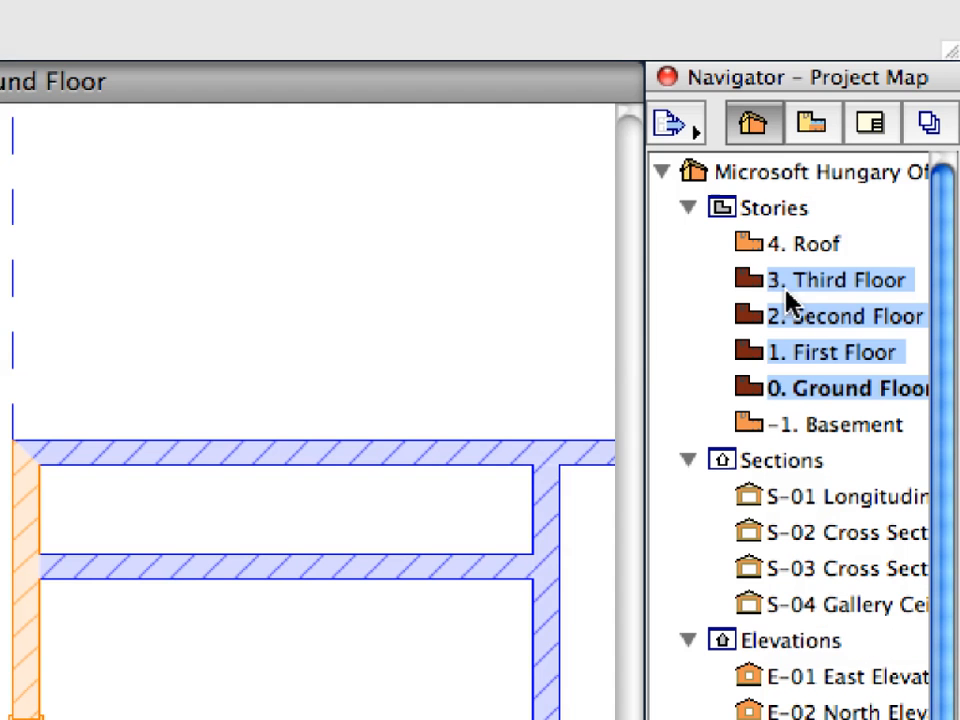
- Open the 1. First Floor story and use Find & Select to select all windows matching the criteria set Windows-2800mm
left_click(752, 348)
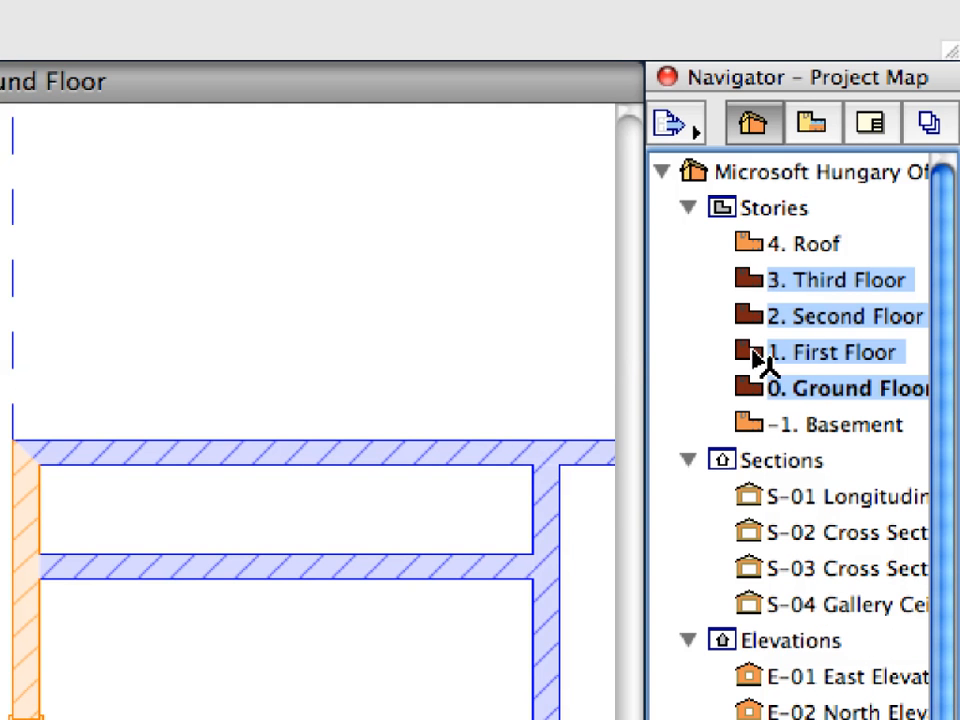
double_click(760, 356)
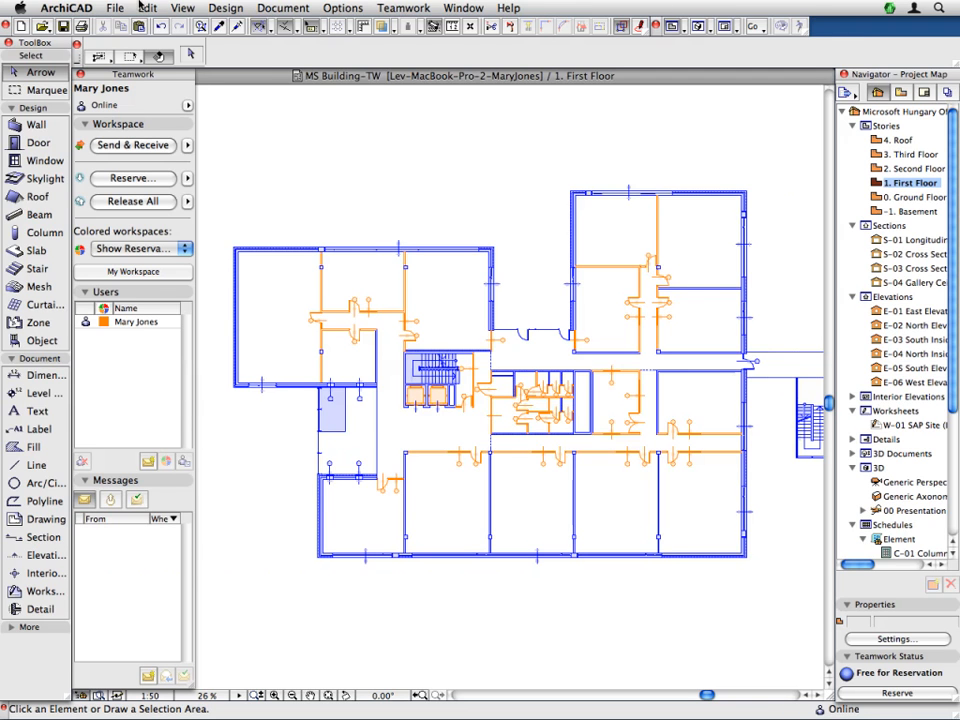
left_click(150, 8)
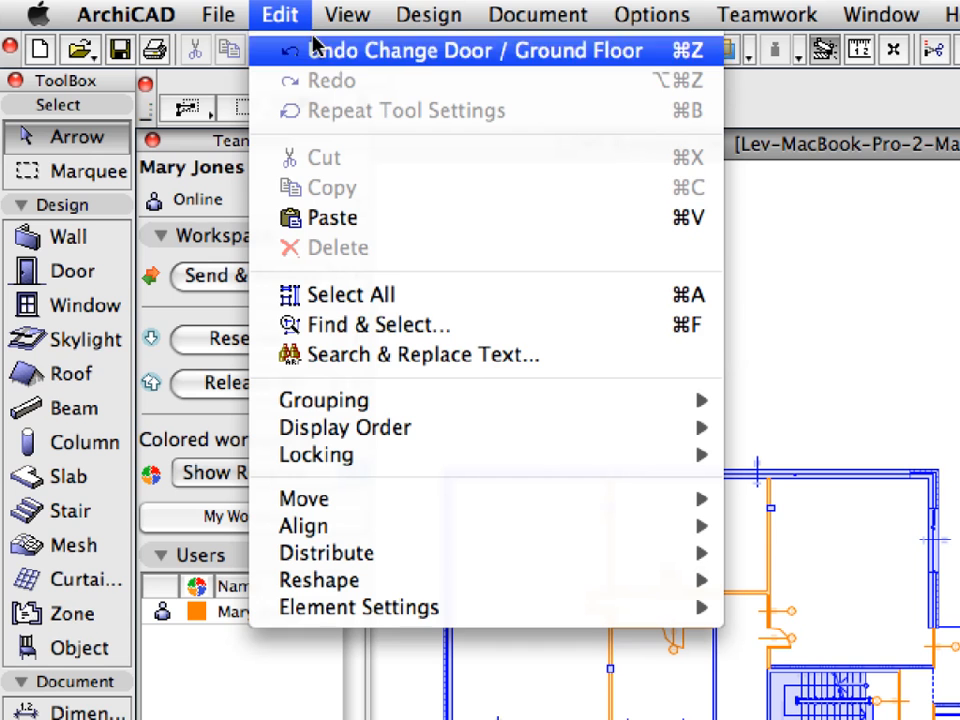
left_click(600, 335)
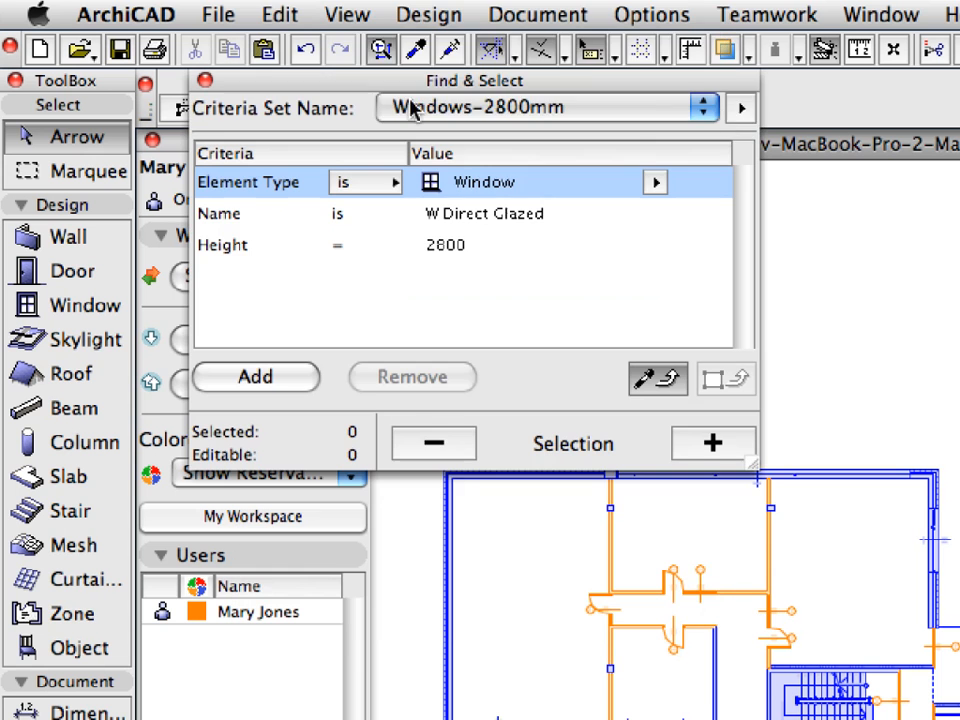
left_click(712, 107)
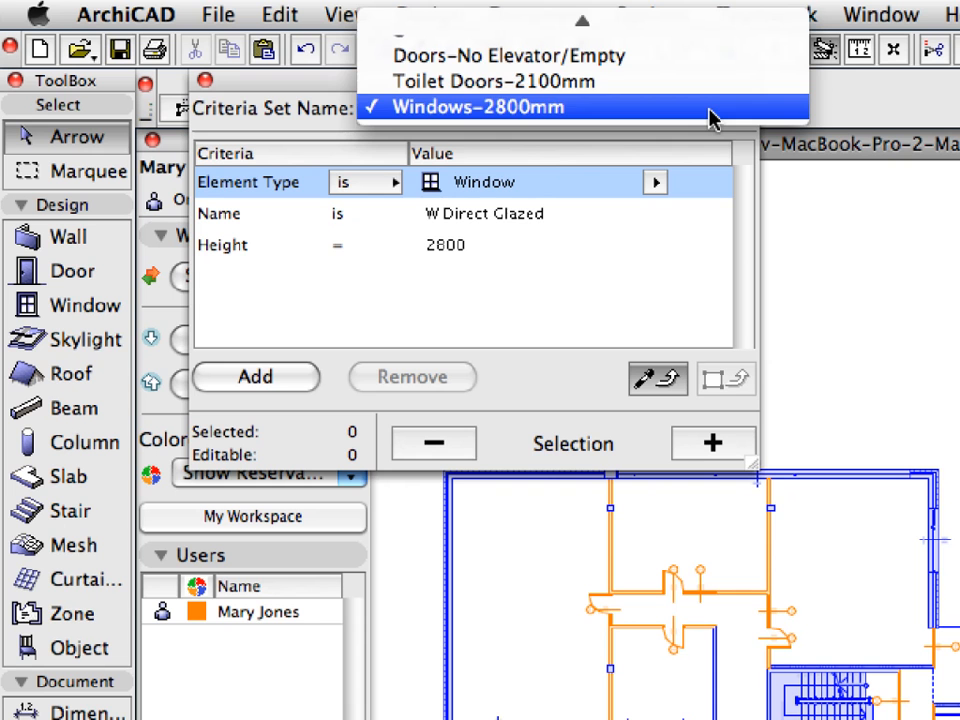
left_click(709, 111)
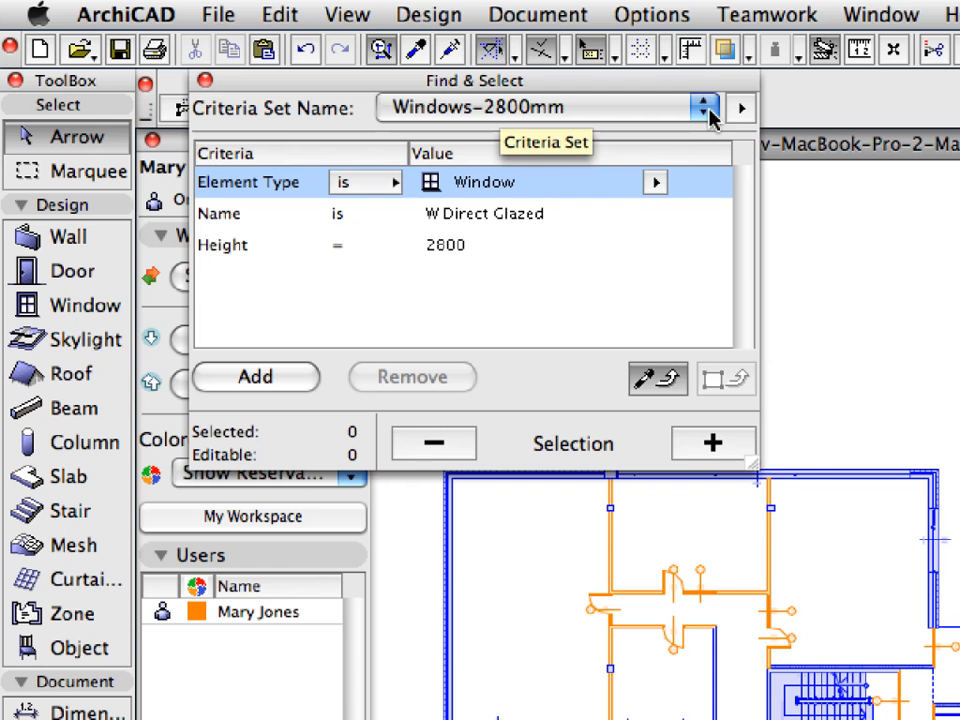
left_click(738, 443)
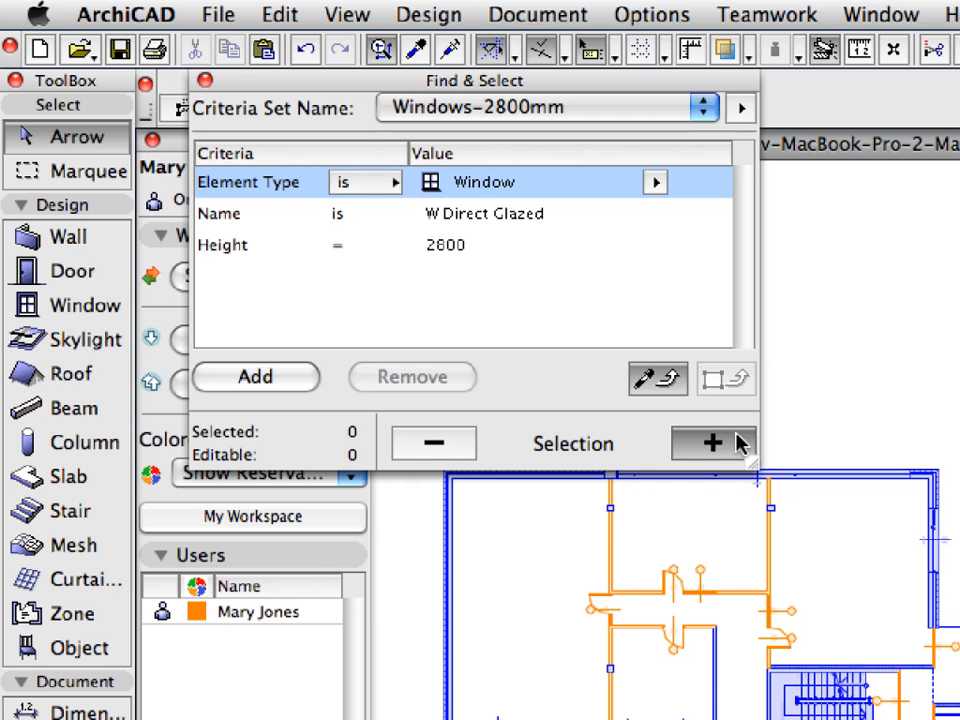
left_click(741, 443)
scroll(875, 600, "up", 3)
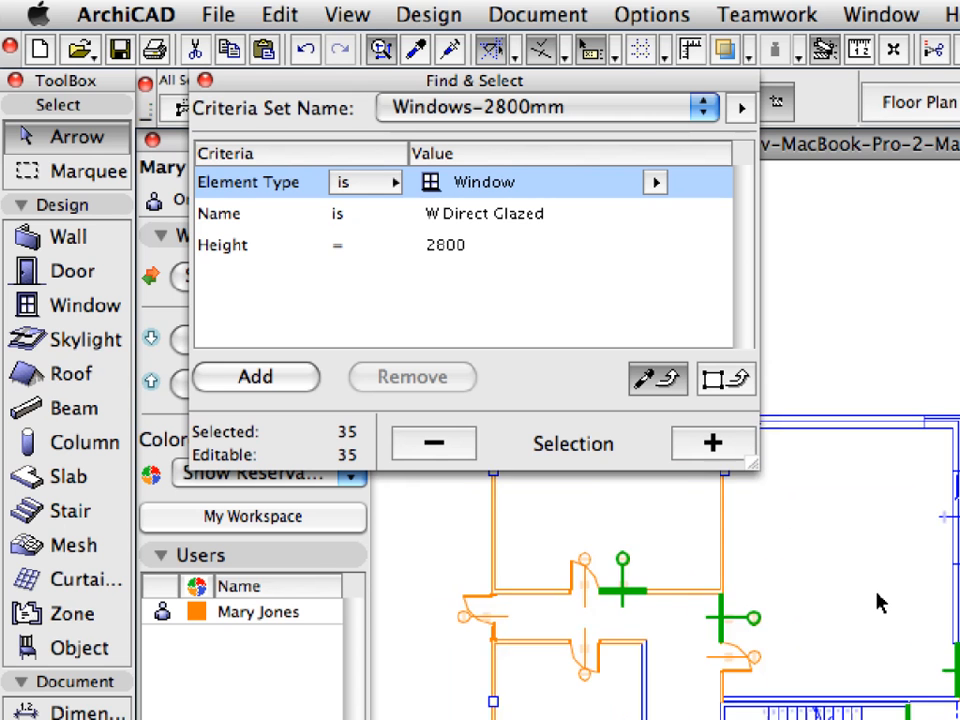
scroll(566, 523, "up", 2)
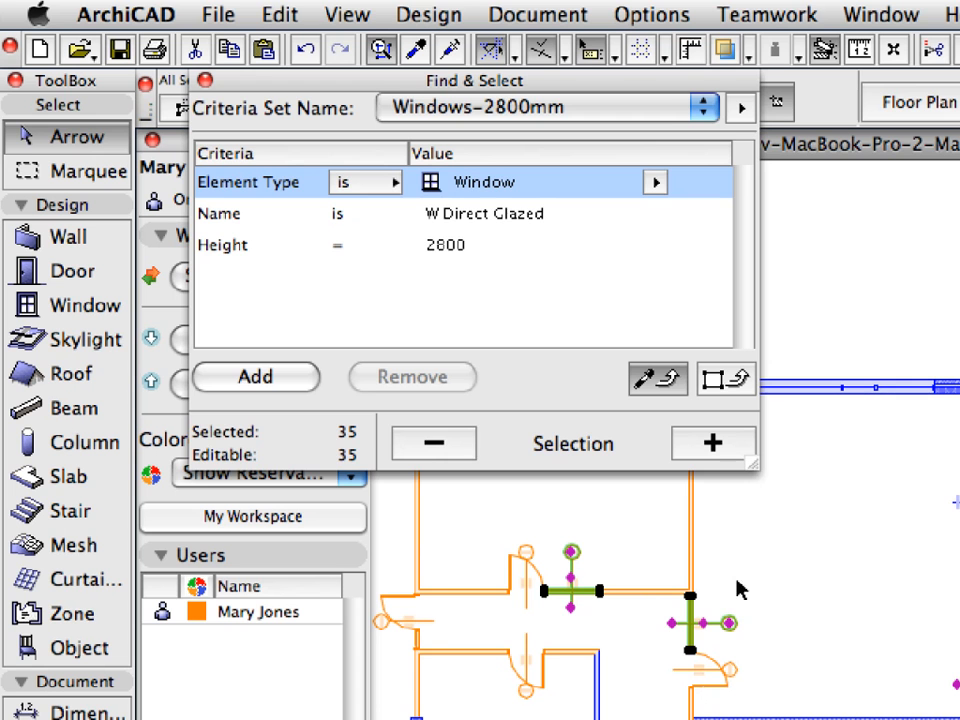
- Open the selected windows' settings and turn on Upper Transom in the Window Frame parameters
left_click_drag(370, 92, 406, 152)
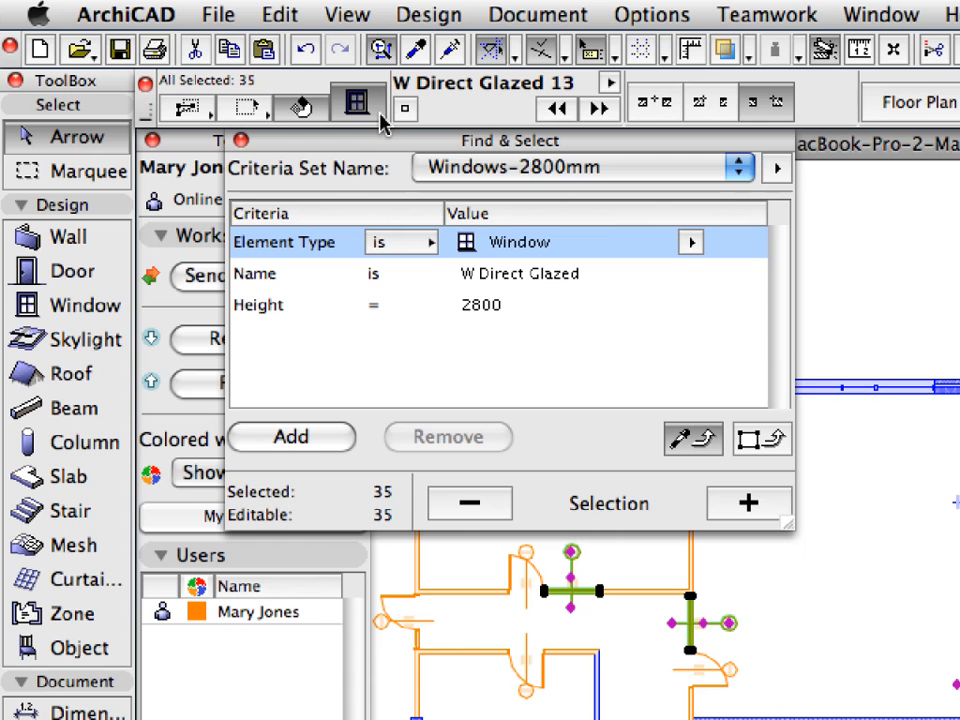
left_click(380, 114)
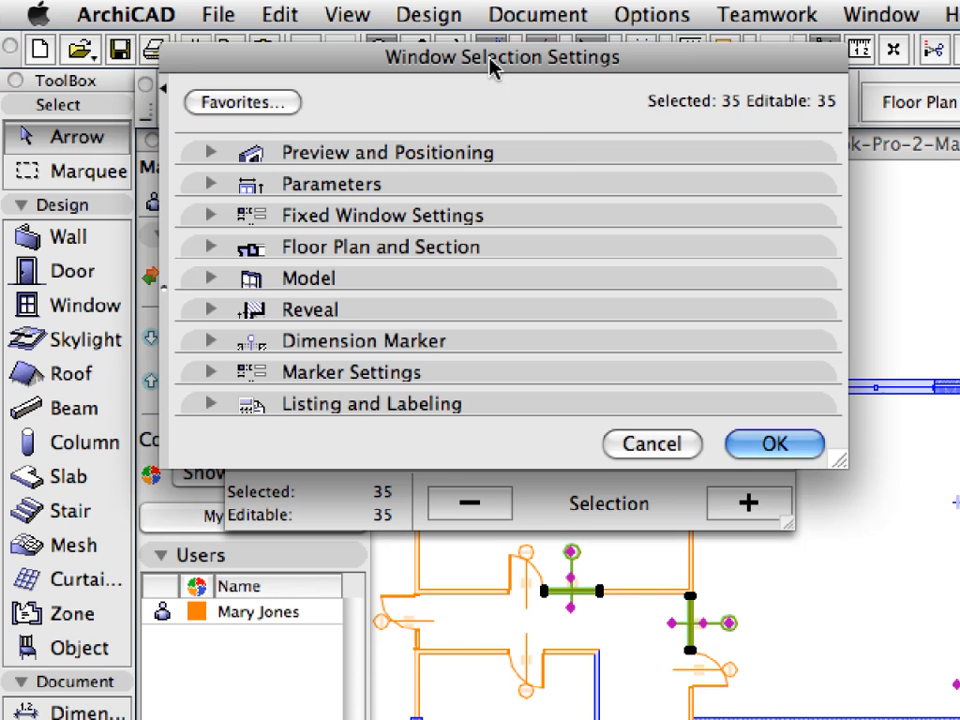
left_click(576, 166)
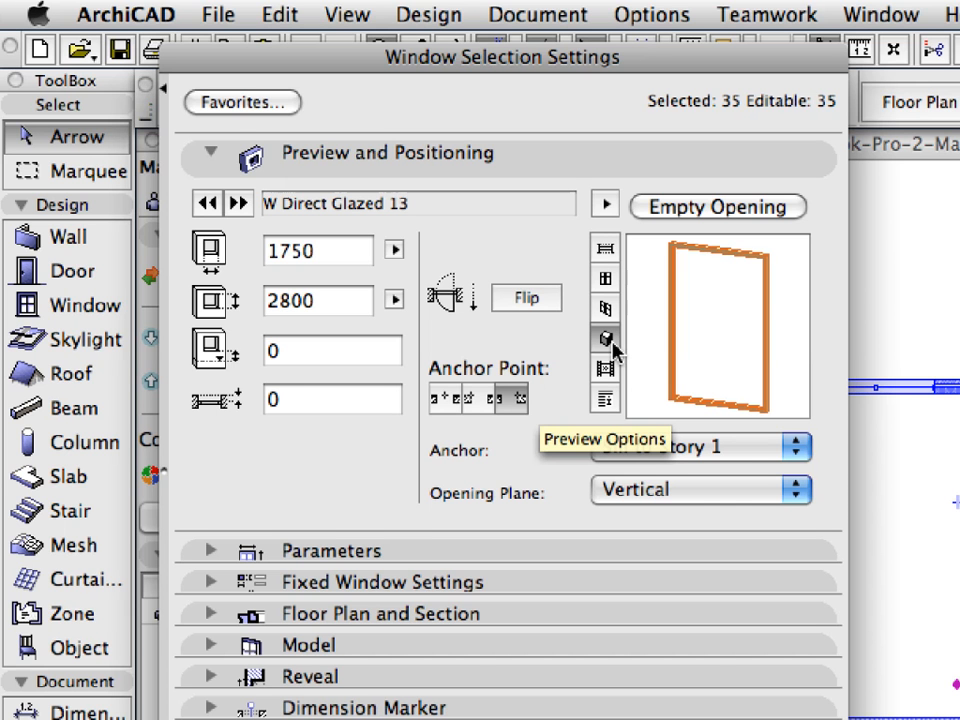
left_click(571, 168)
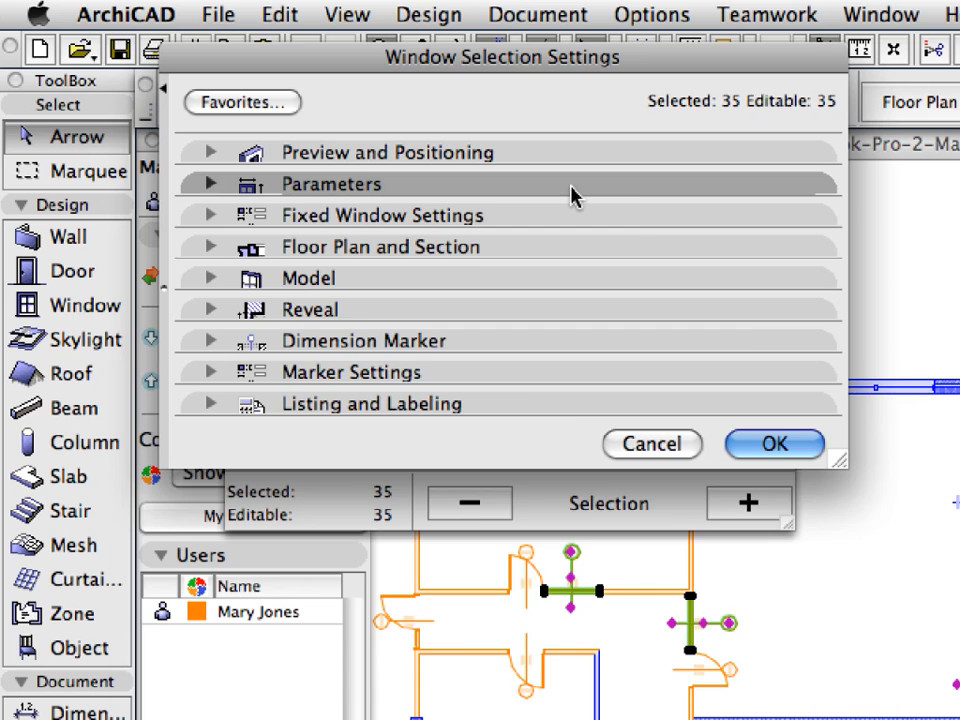
left_click(571, 196)
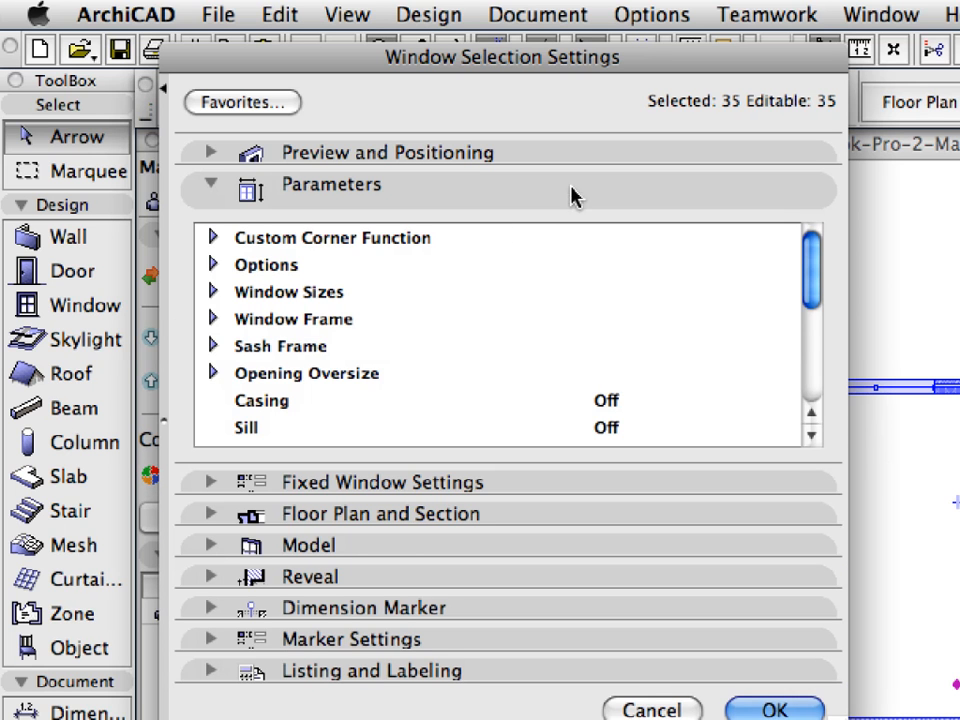
left_click(213, 320)
left_click(213, 320)
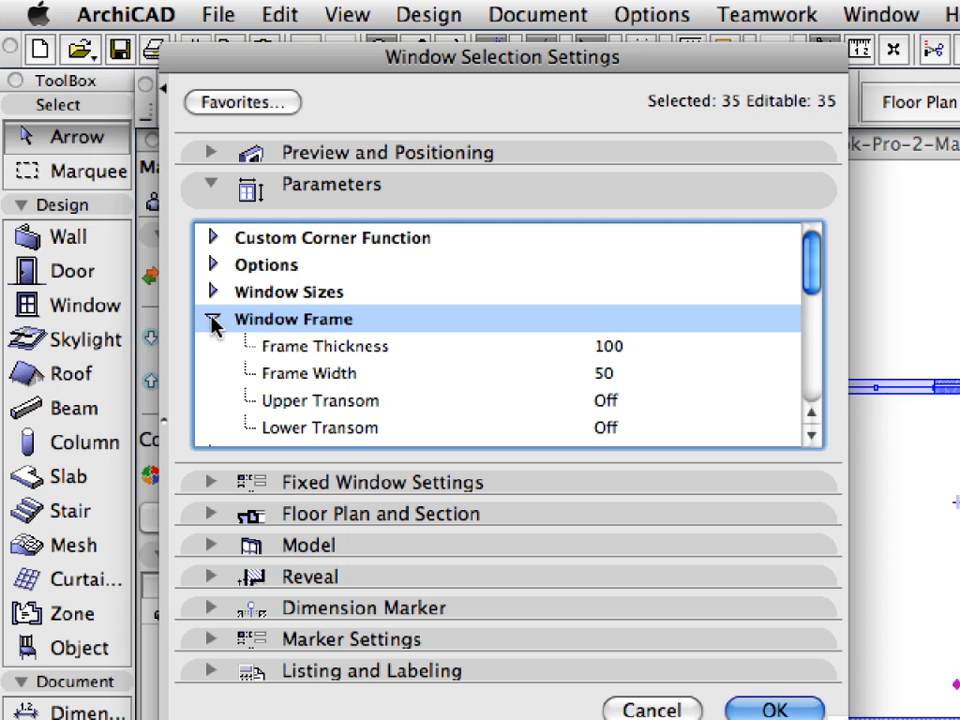
scroll(459, 356, "down", 2)
left_click(460, 351)
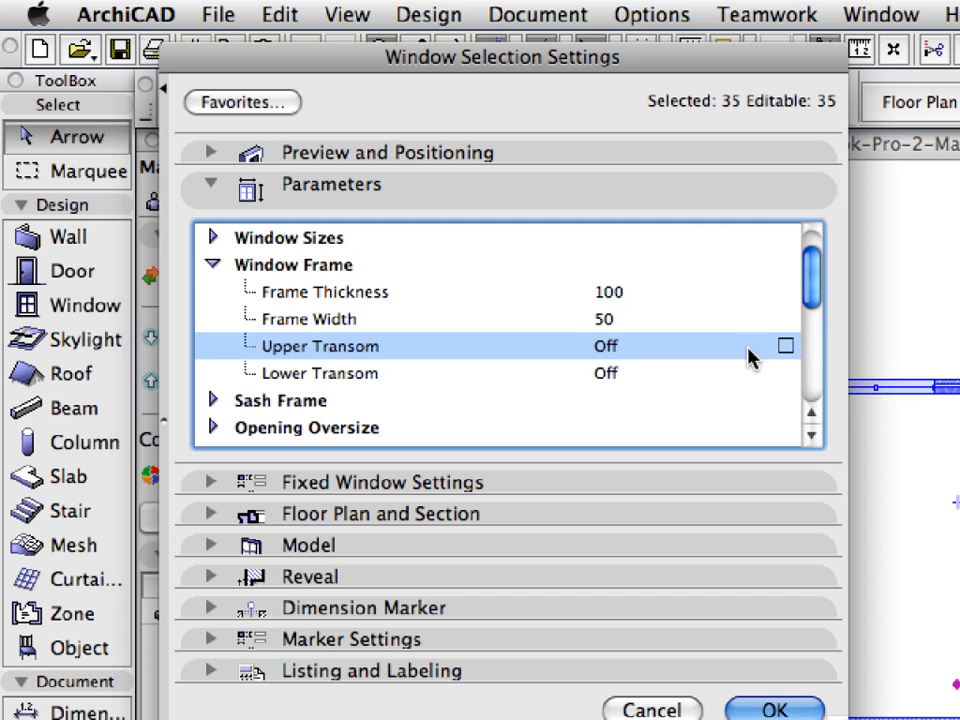
left_click(787, 346)
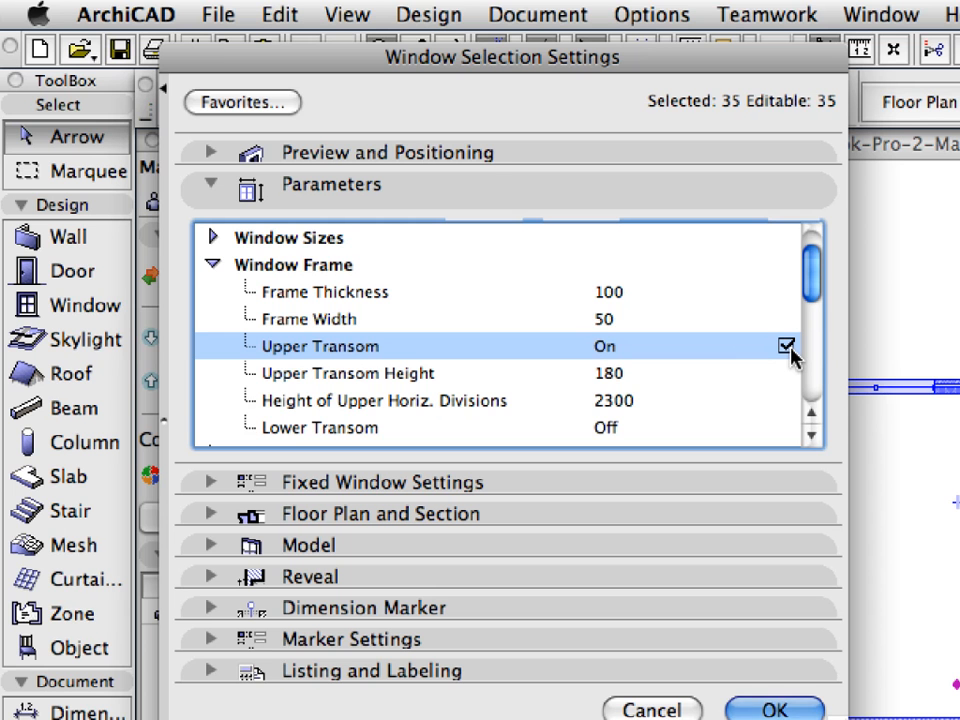
scroll(793, 356, "down", 1)
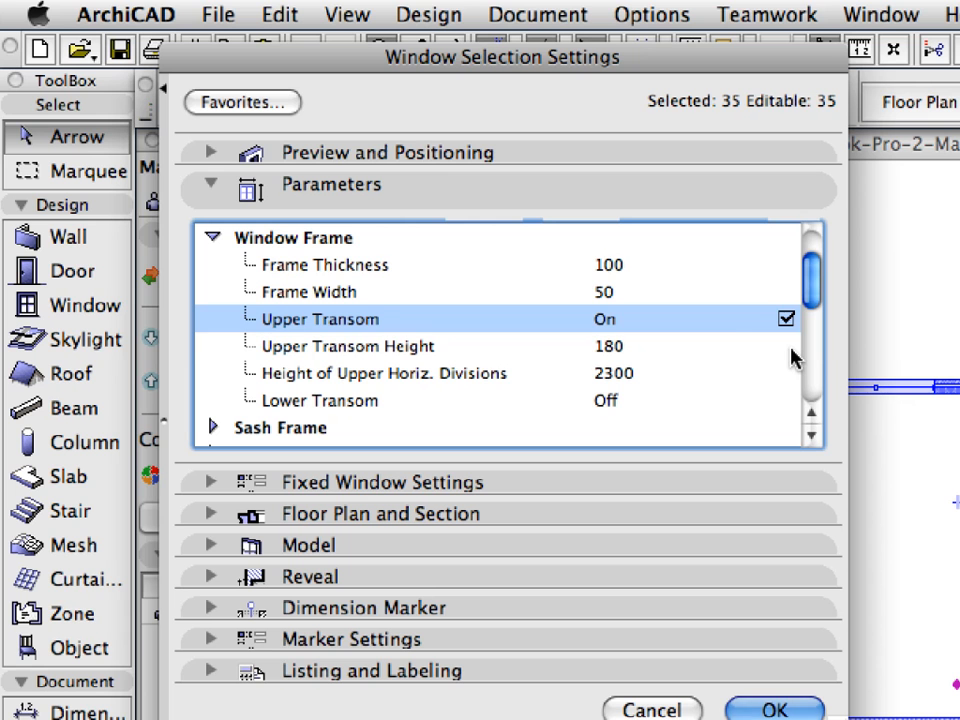
- Check the Upper Transom Height, the Height of Upper Horiz. Divisions and the 3D preview of the selected windows
left_click(716, 345)
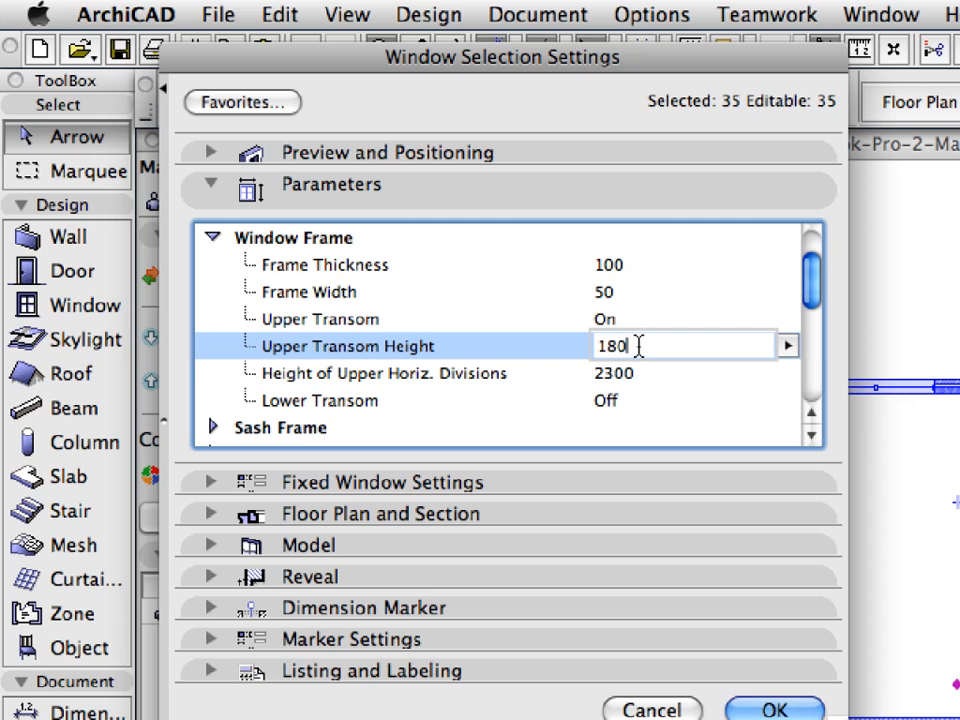
left_click(633, 377)
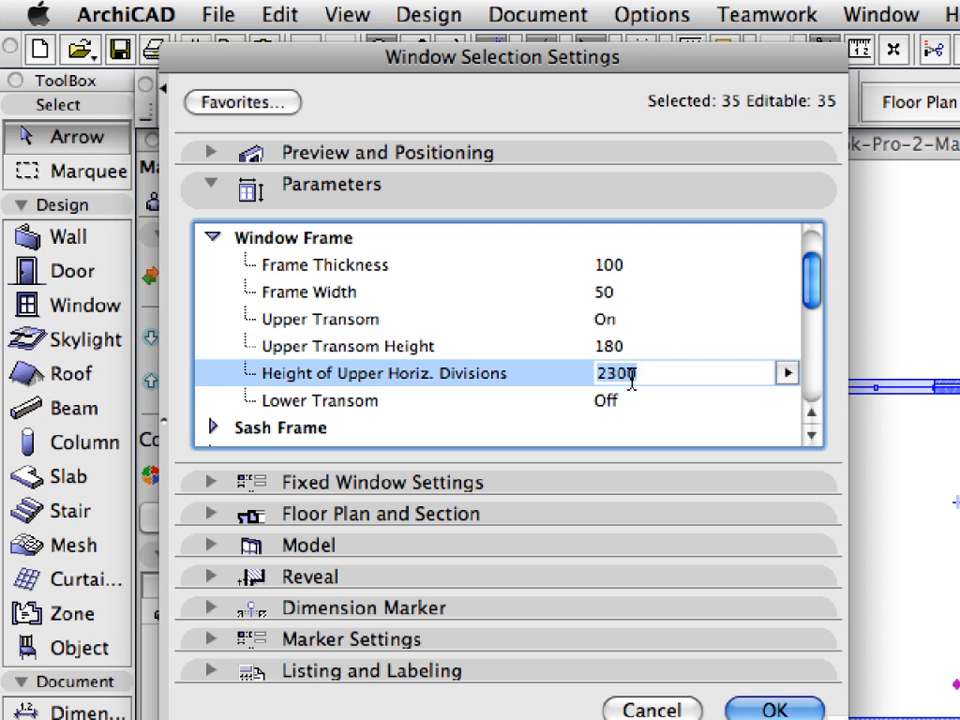
left_click_drag(583, 375, 652, 375)
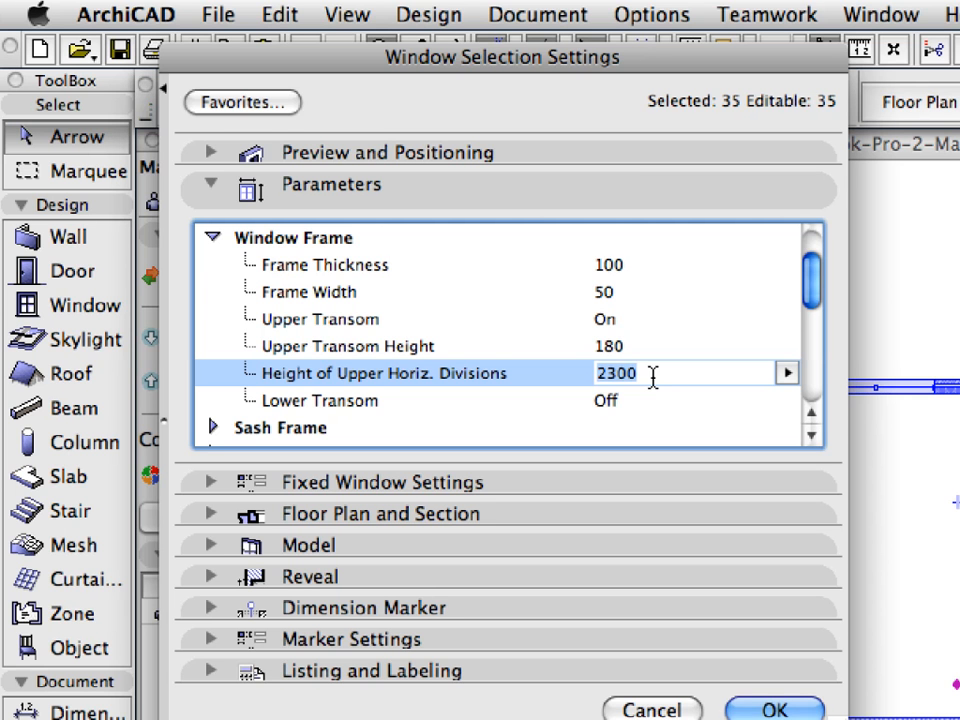
left_click(620, 199)
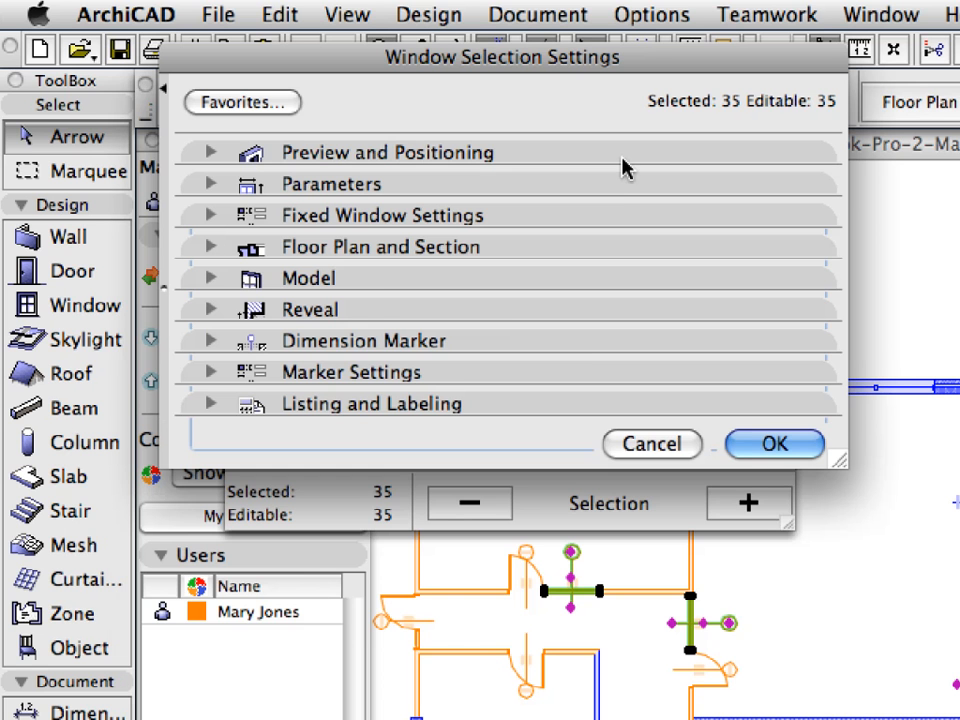
left_click(622, 162)
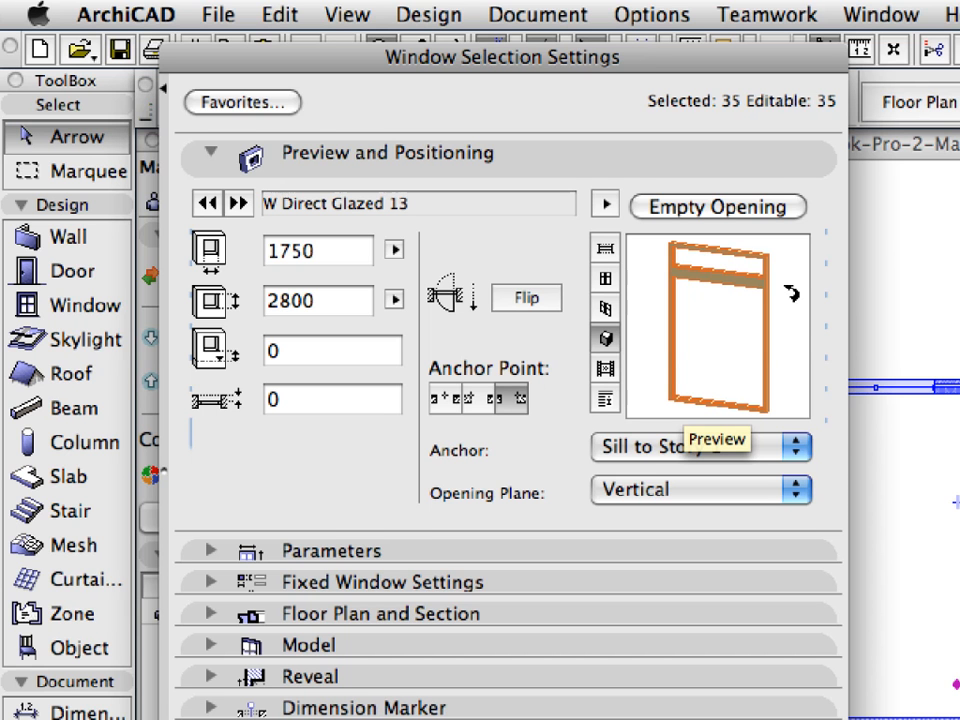
left_click(760, 168)
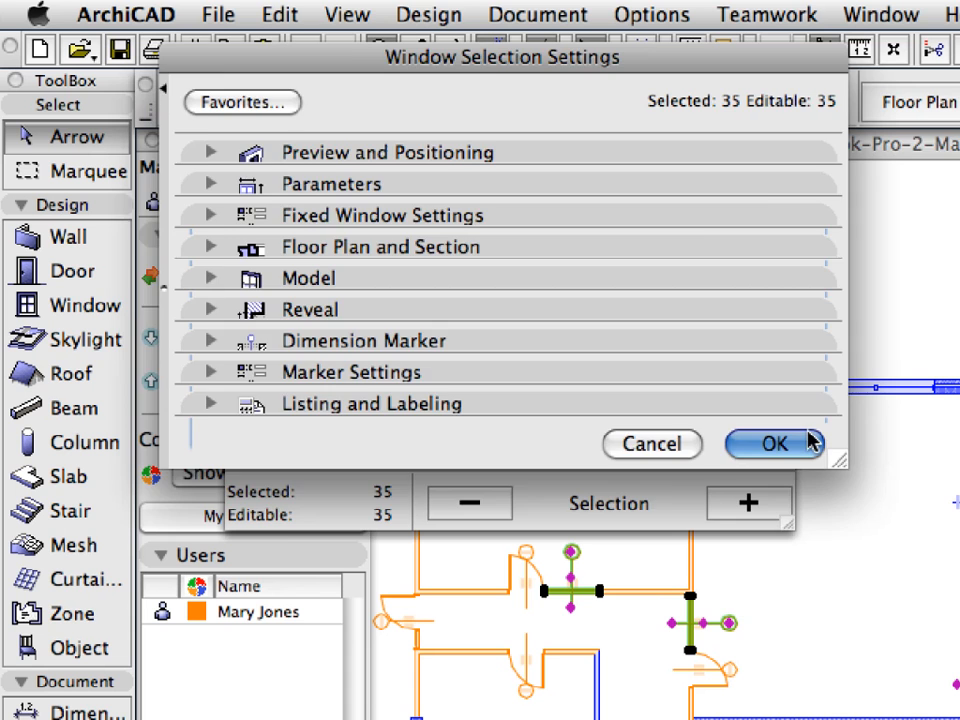
- Apply the window settings, close Find & Select and deselect the windows
left_click(810, 442)
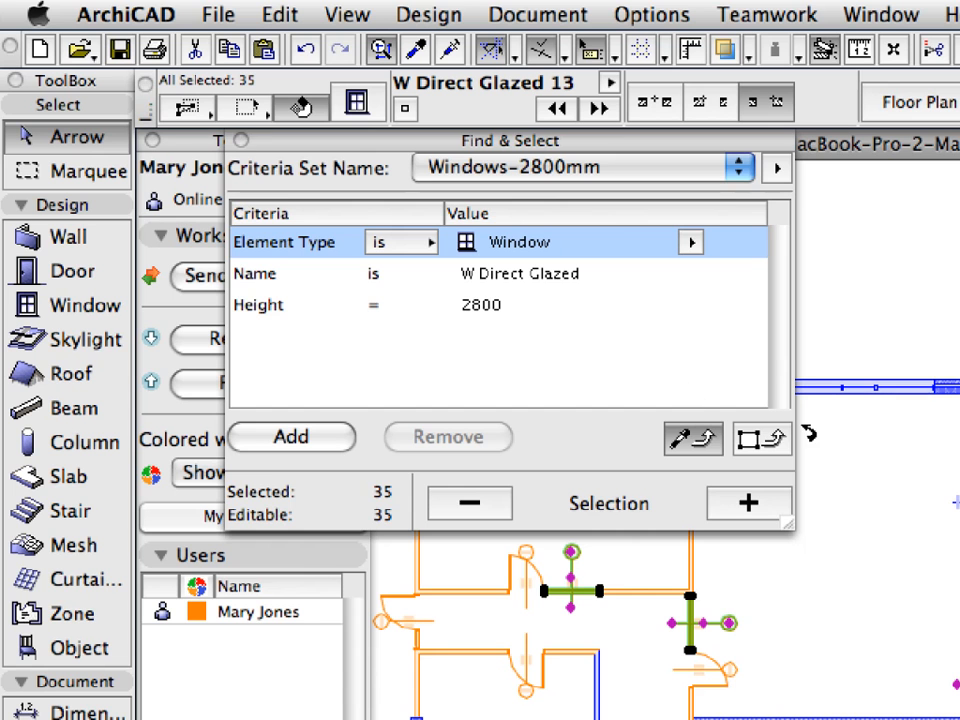
left_click(241, 141)
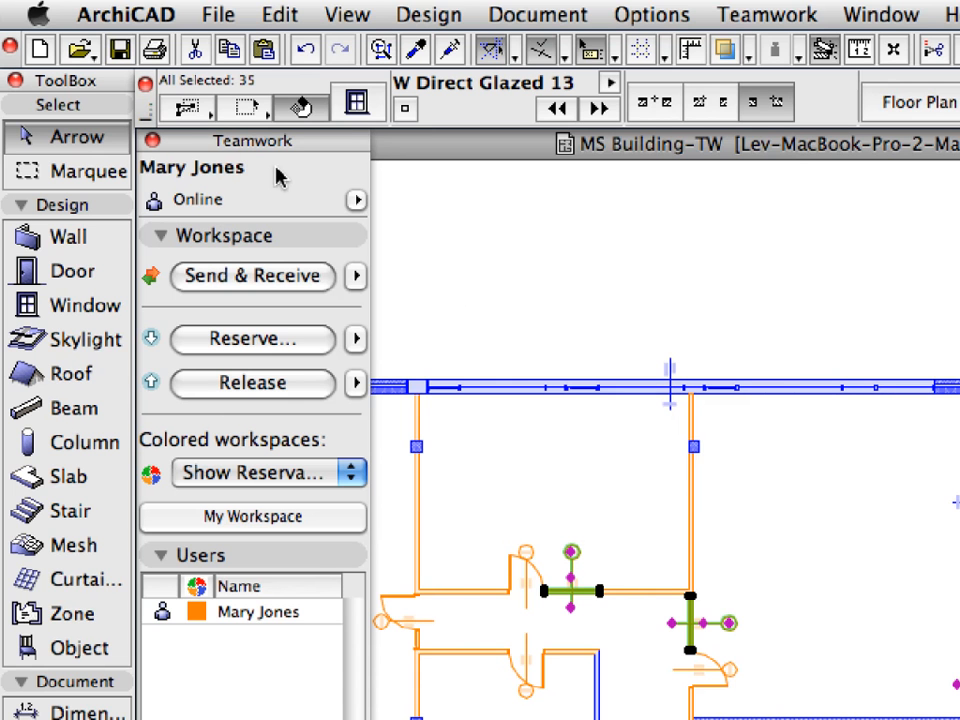
left_click(497, 265)
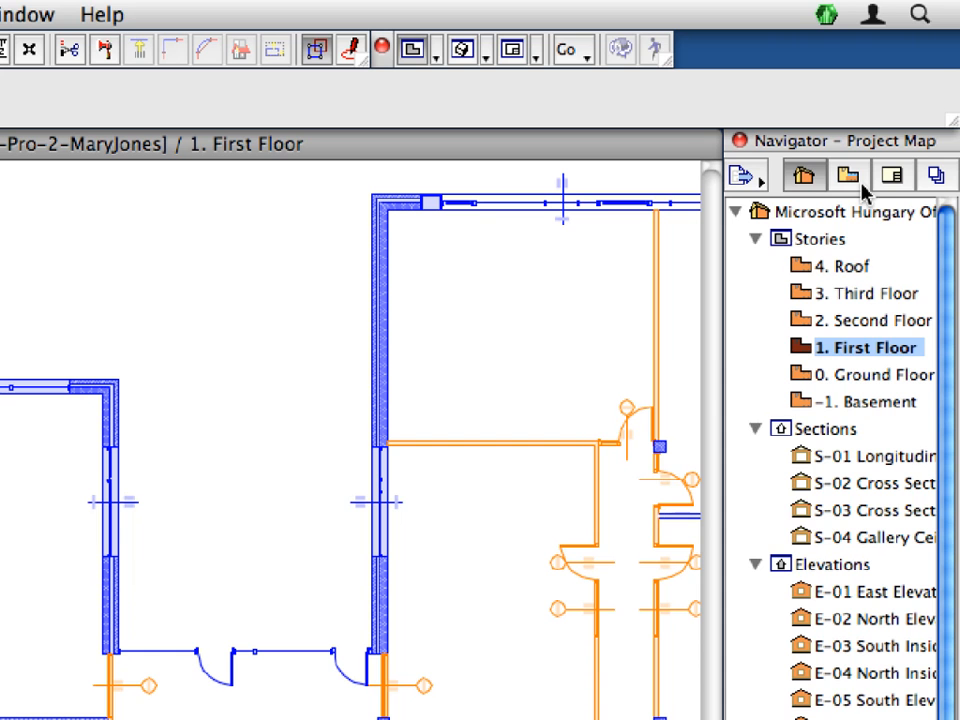
- Open the public view 3.3.3 Door/Window Transom and set the colored workspaces to All with original Color
left_click(863, 190)
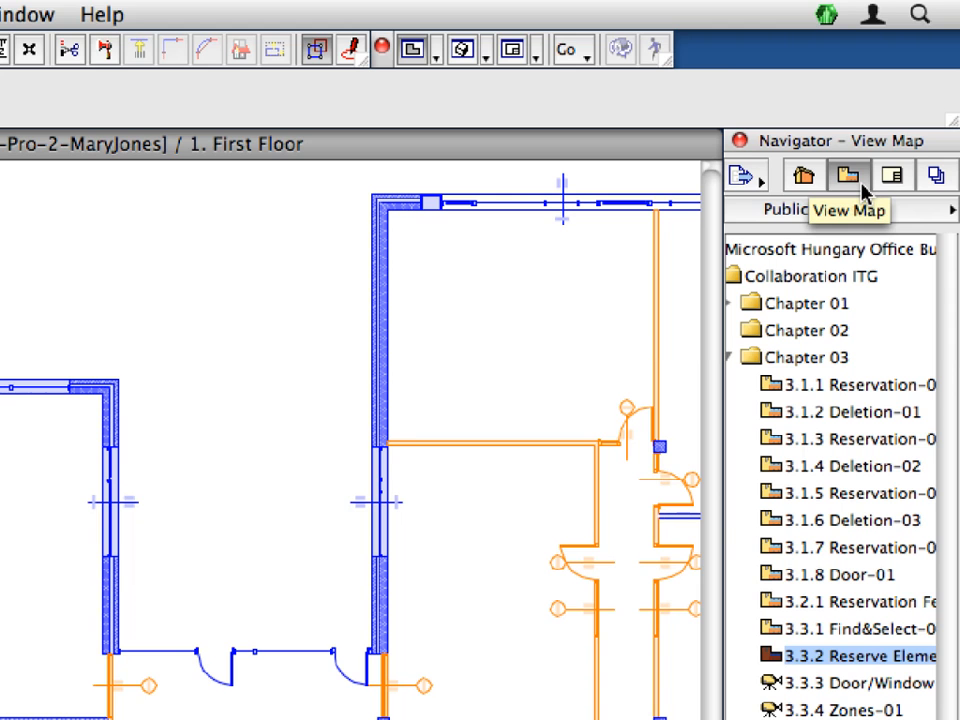
left_click(775, 685)
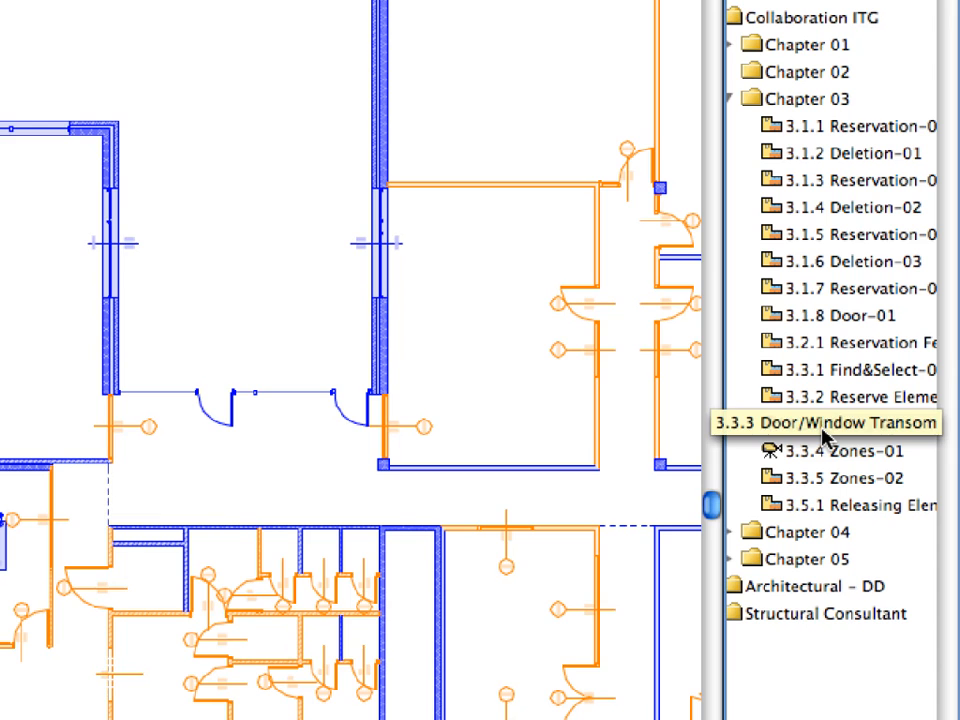
double_click(822, 433)
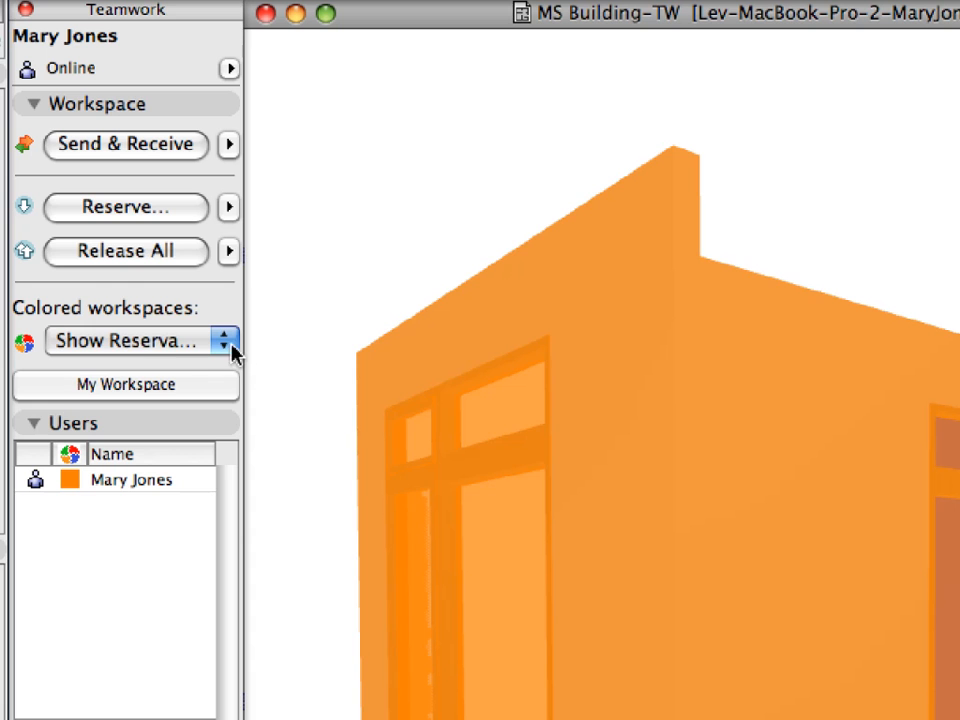
left_click(186, 249)
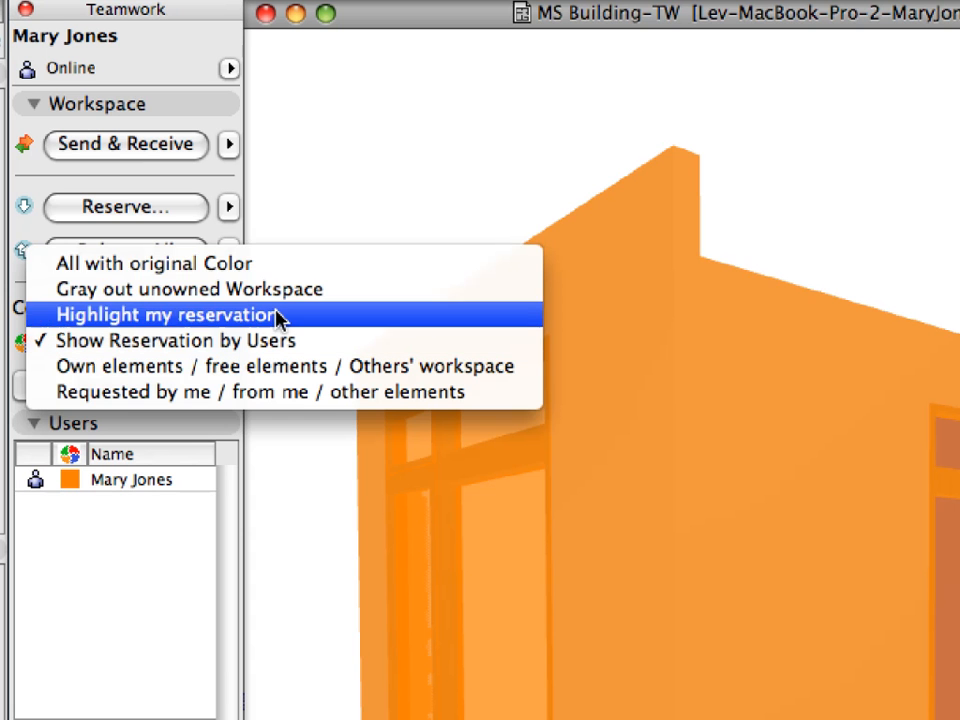
left_click(343, 266)
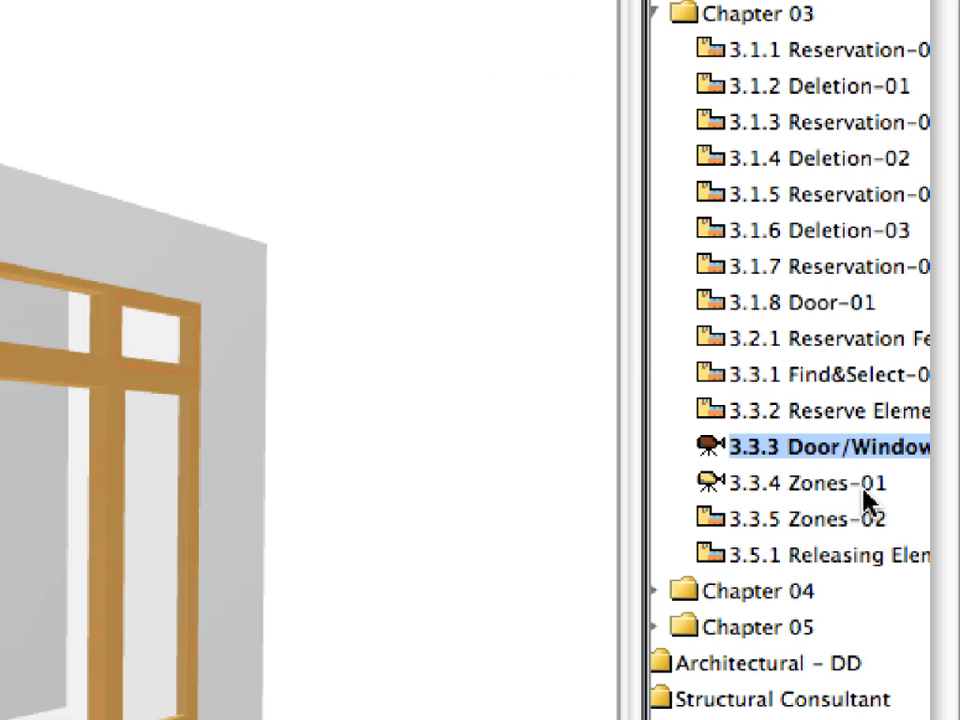
- Select all zones in the 3.3.4 Zones-01 view and reserve the selected elements
left_click(759, 488)
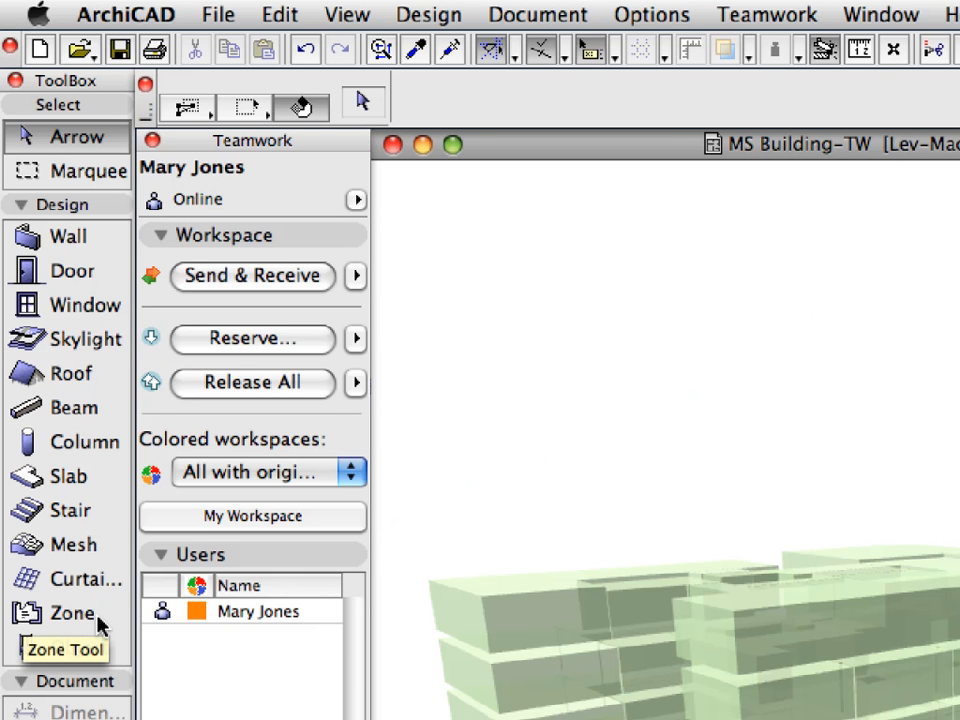
left_click(100, 622)
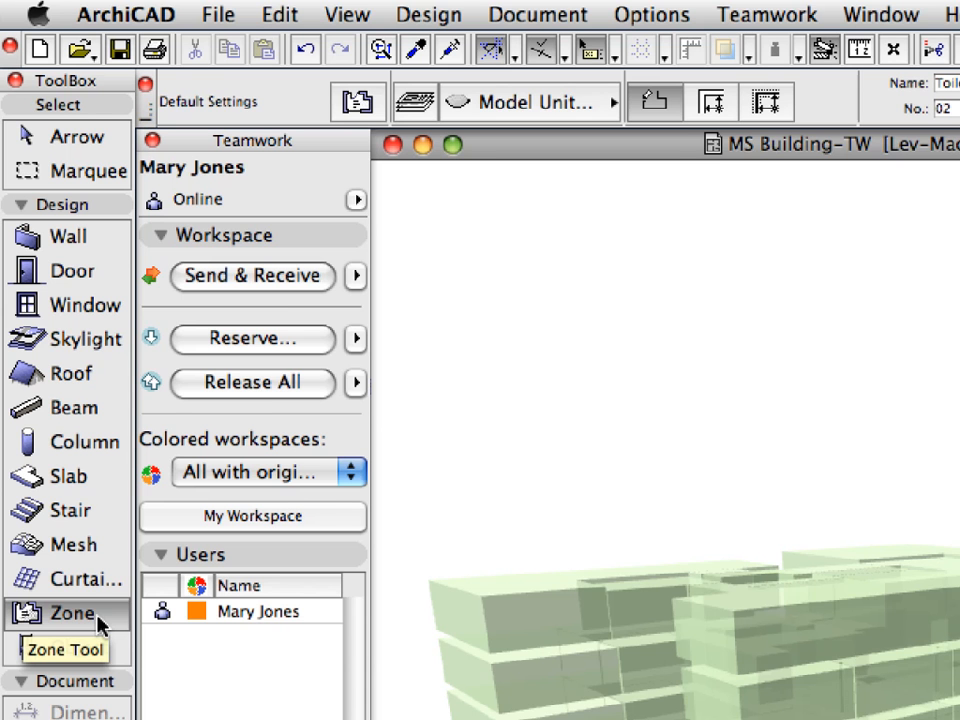
left_click(278, 16)
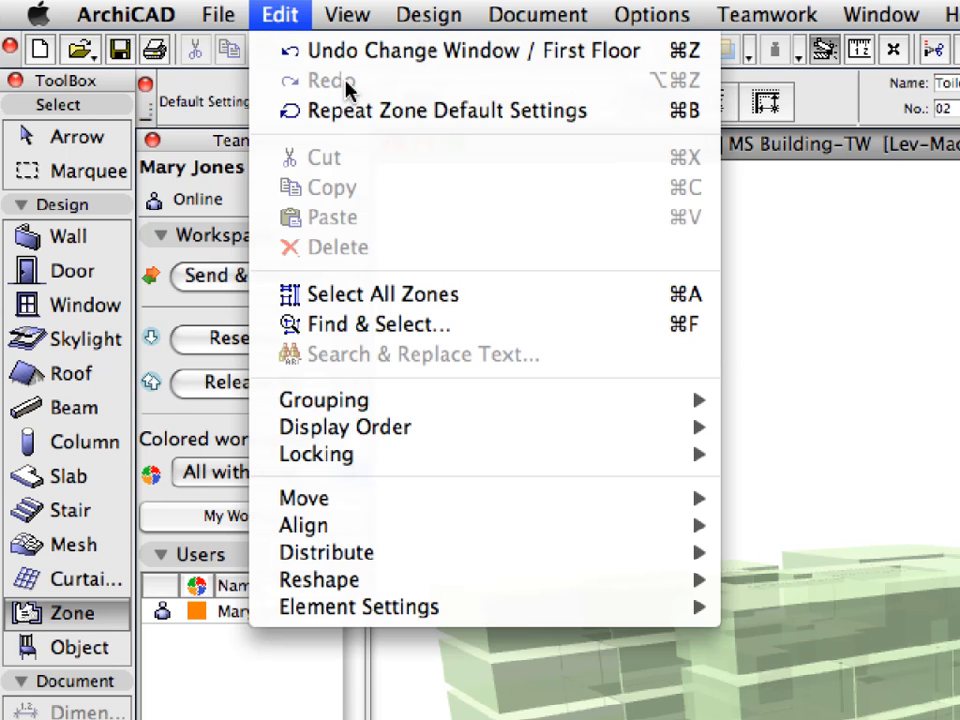
left_click(590, 295)
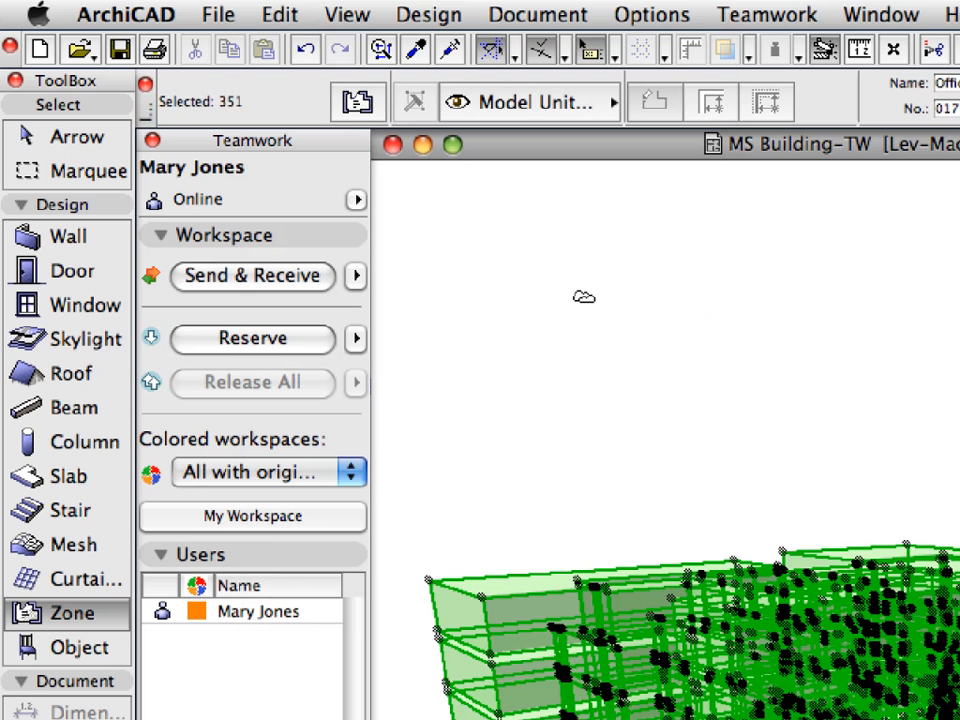
left_click(356, 340)
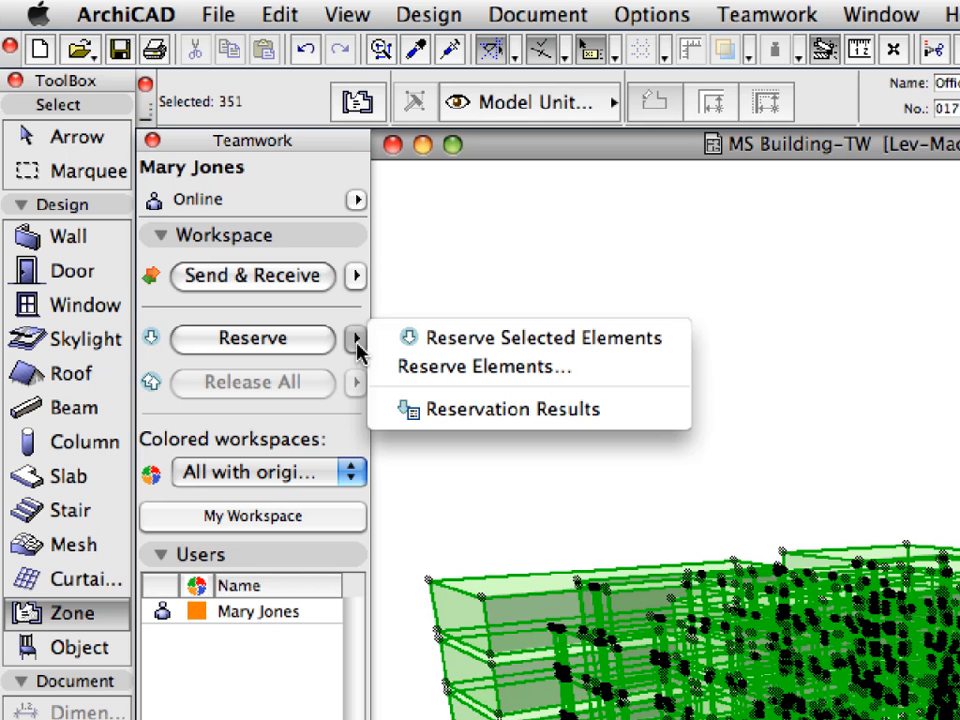
left_click(672, 340)
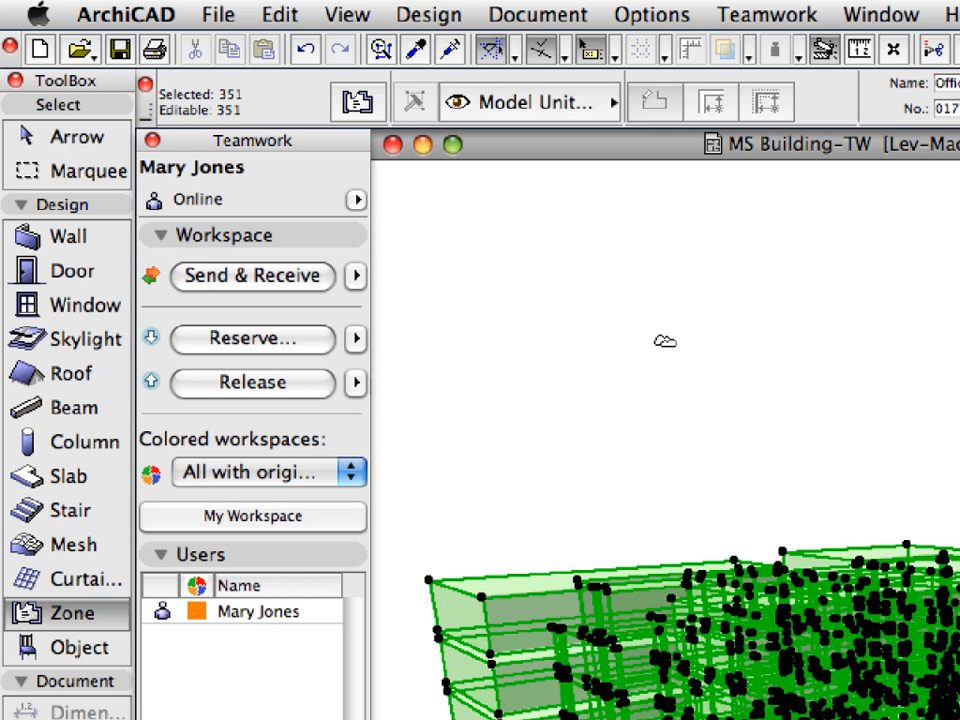
- In the selected zones' Zone Stamp settings, set the text height to 2 mm and Font Size for Details to 2
left_click(360, 102)
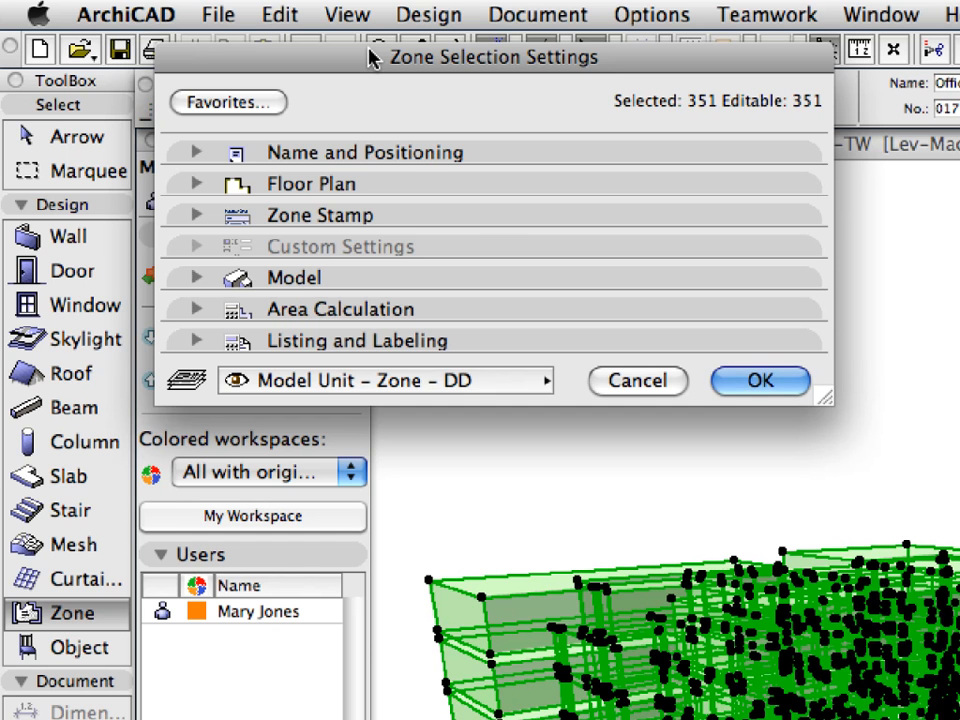
left_click(482, 218)
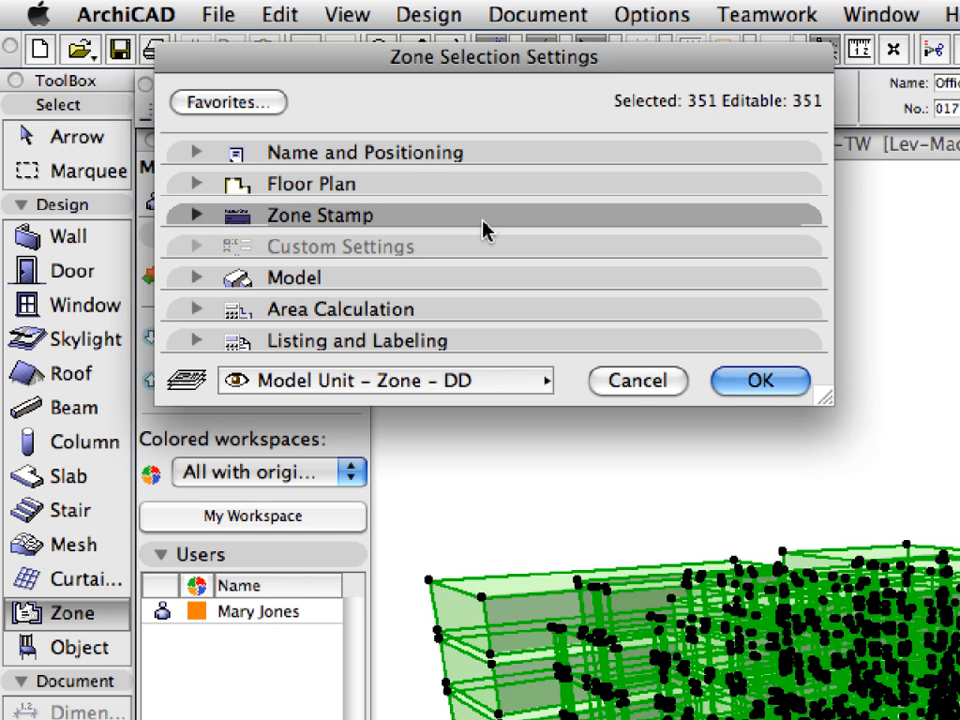
left_click(484, 229)
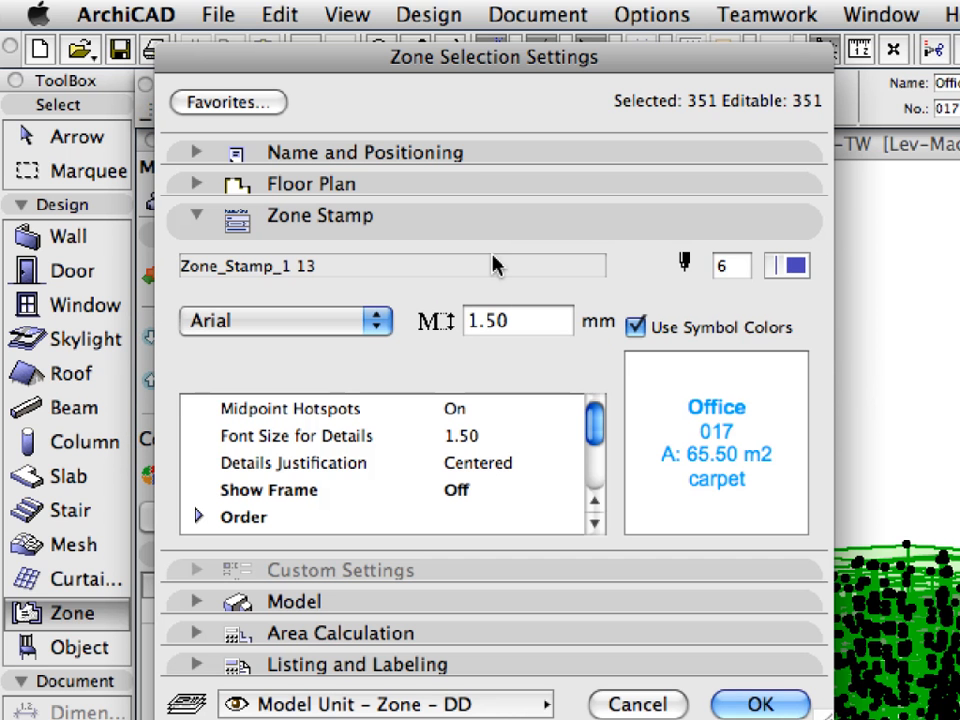
left_click_drag(518, 320, 449, 321)
type("2")
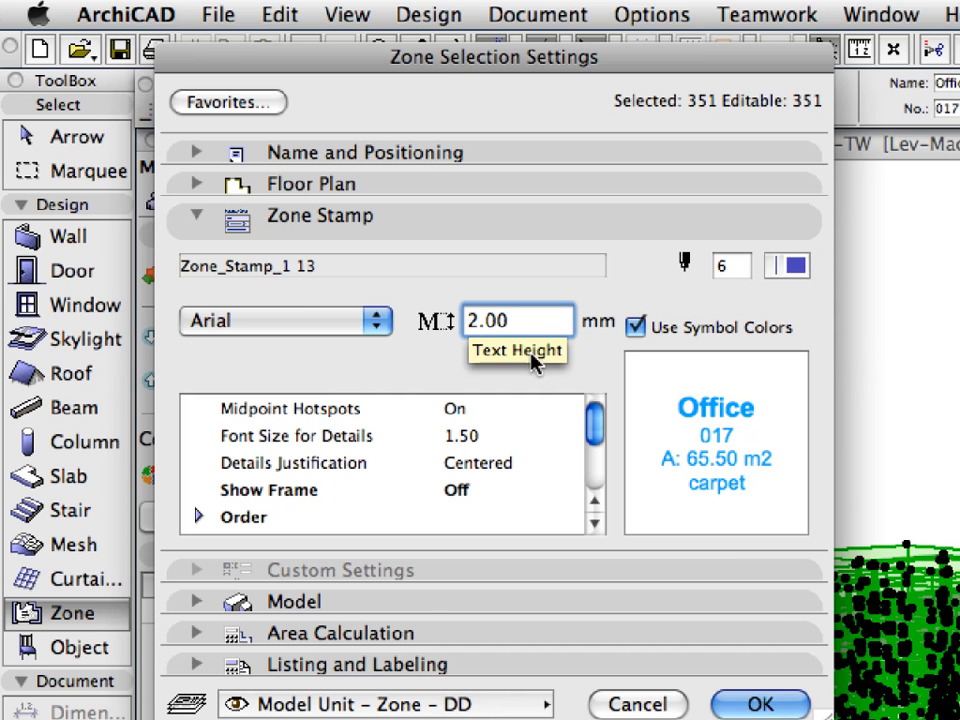
left_click(511, 436)
type("2")
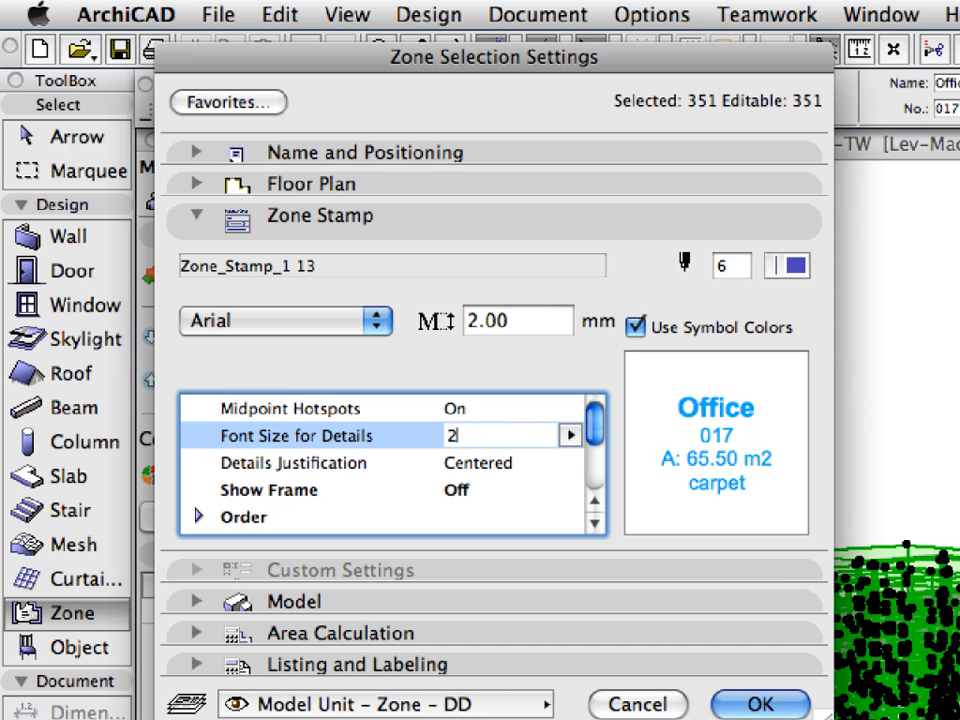
key("Return")
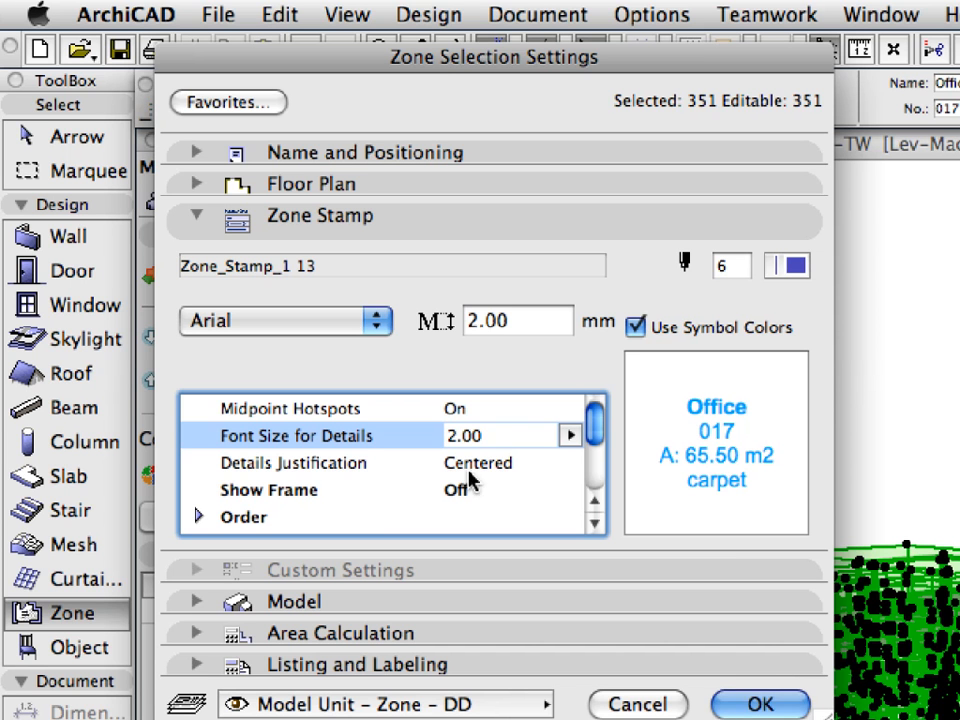
- Turn on Show Frame for the zone stamp, set item 5 of its Order to Ceiling Height, and apply the settings
left_click(445, 495)
left_click(569, 491)
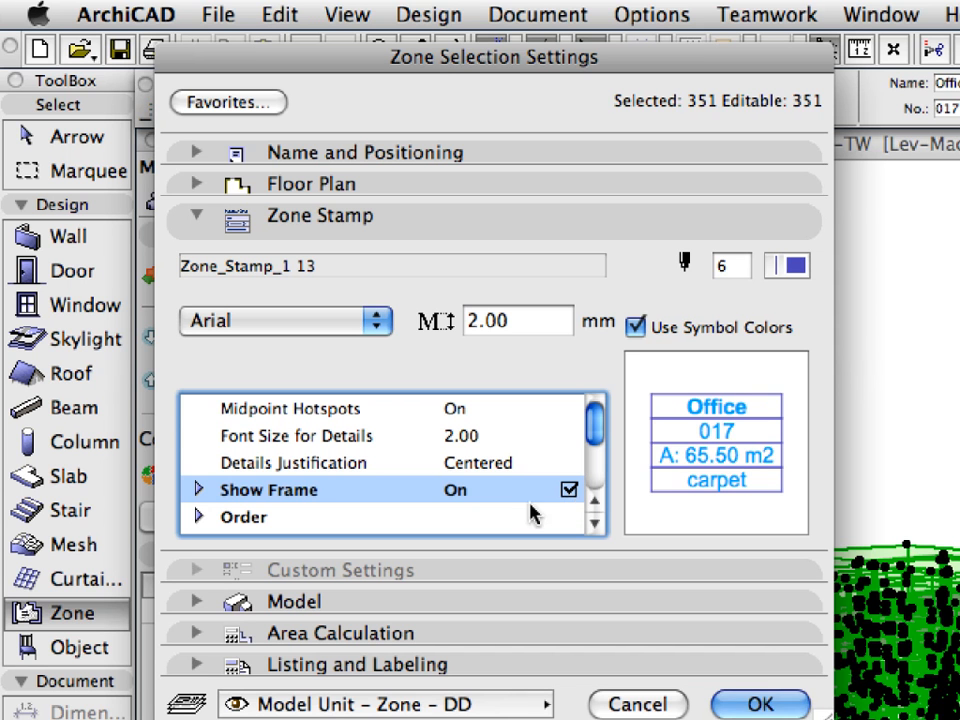
left_click(199, 517)
scroll(356, 497, "down", 3)
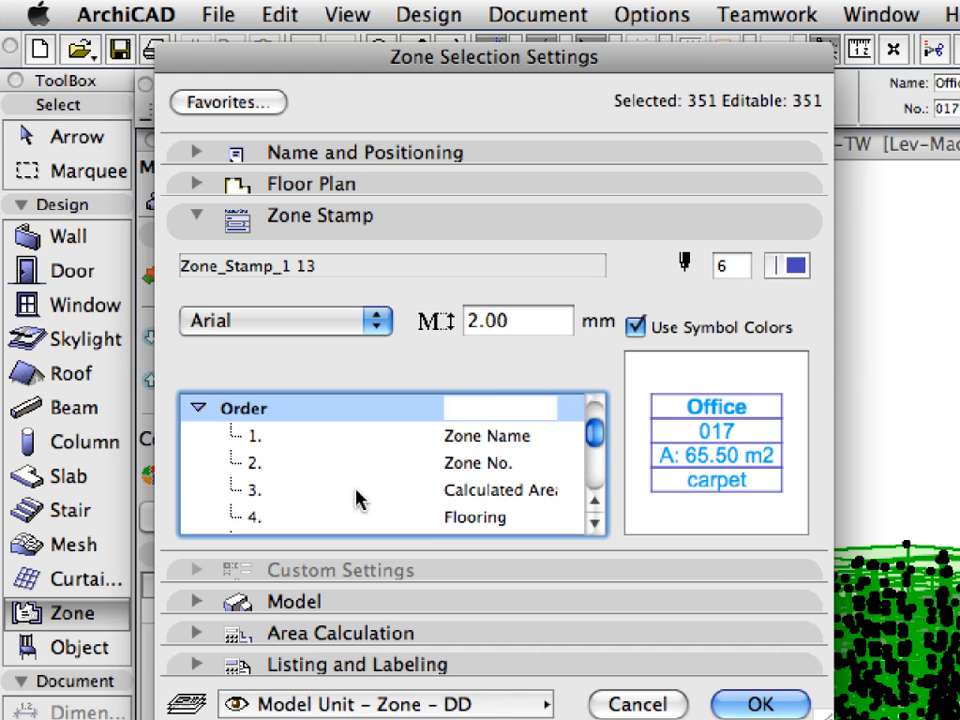
left_click(466, 494)
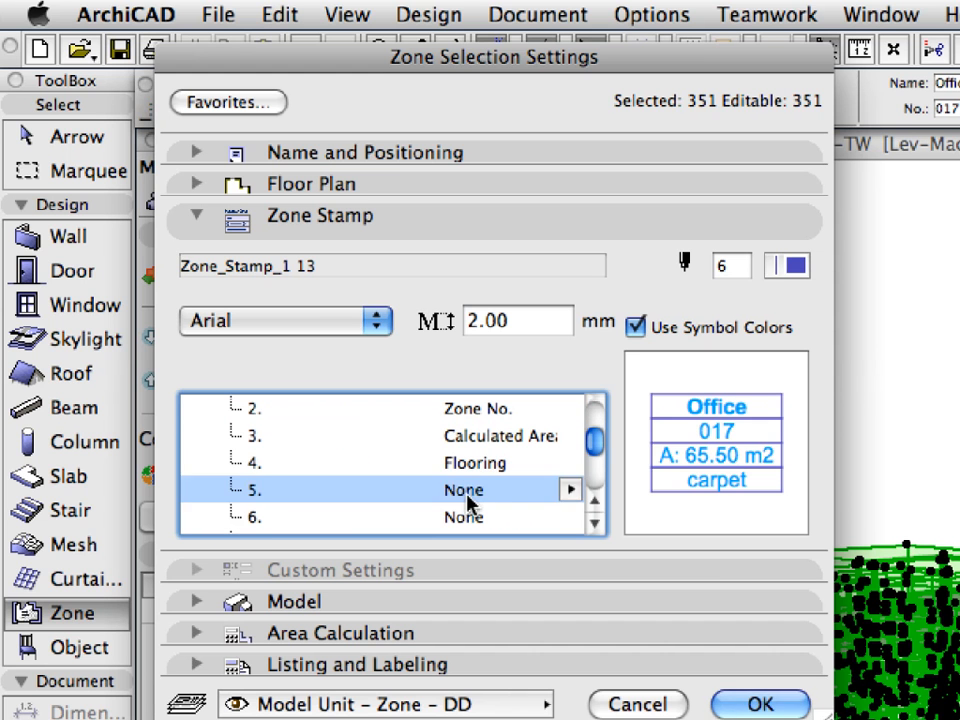
left_click(570, 491)
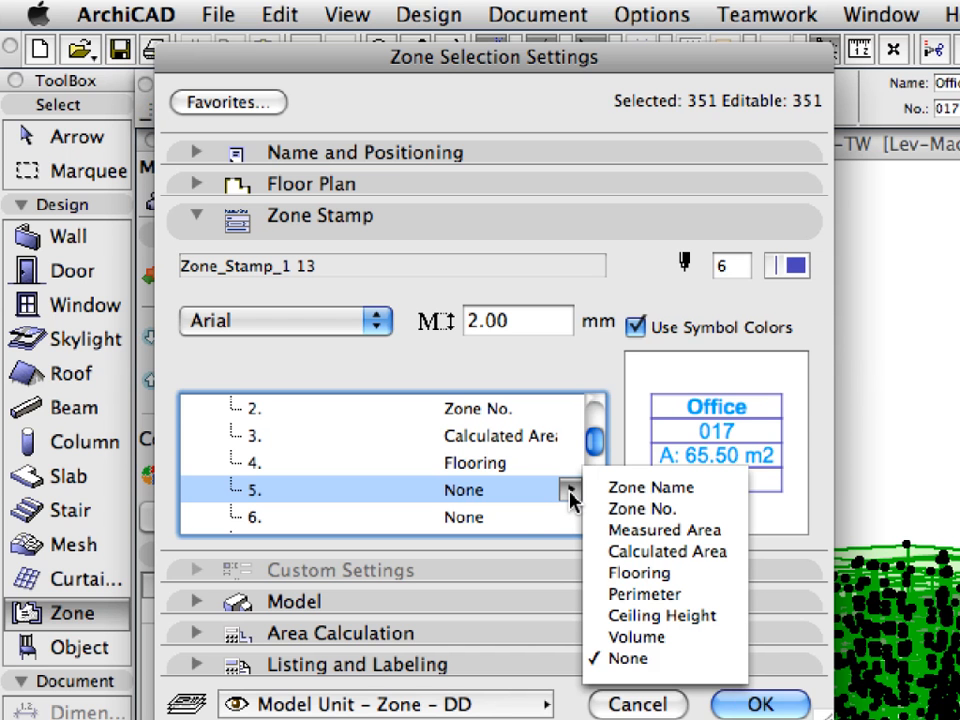
left_click(728, 622)
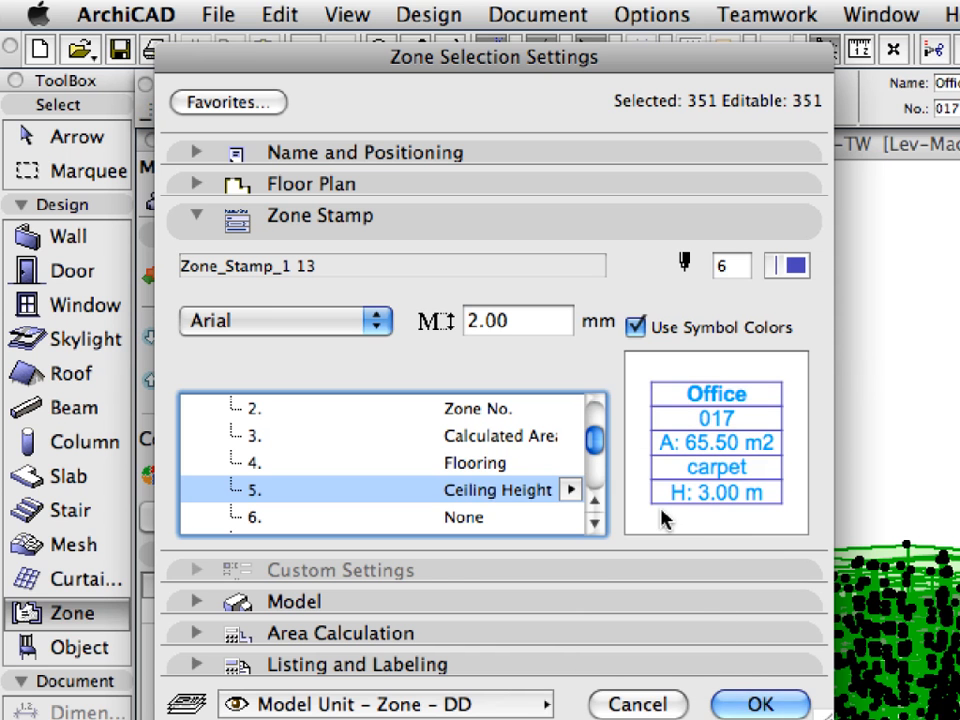
left_click(588, 238)
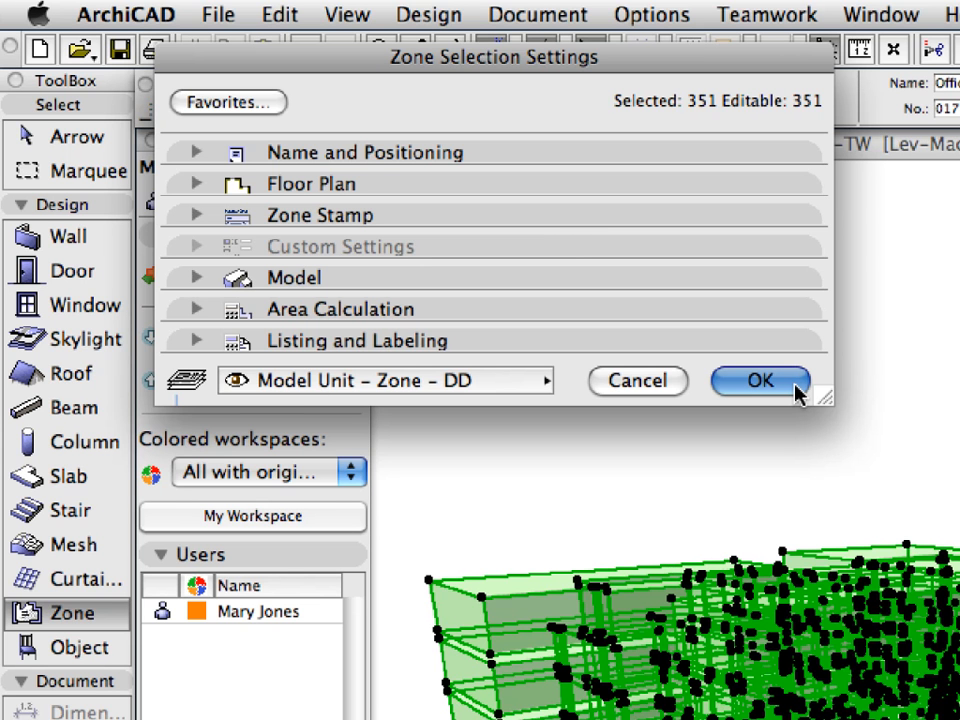
left_click(760, 381)
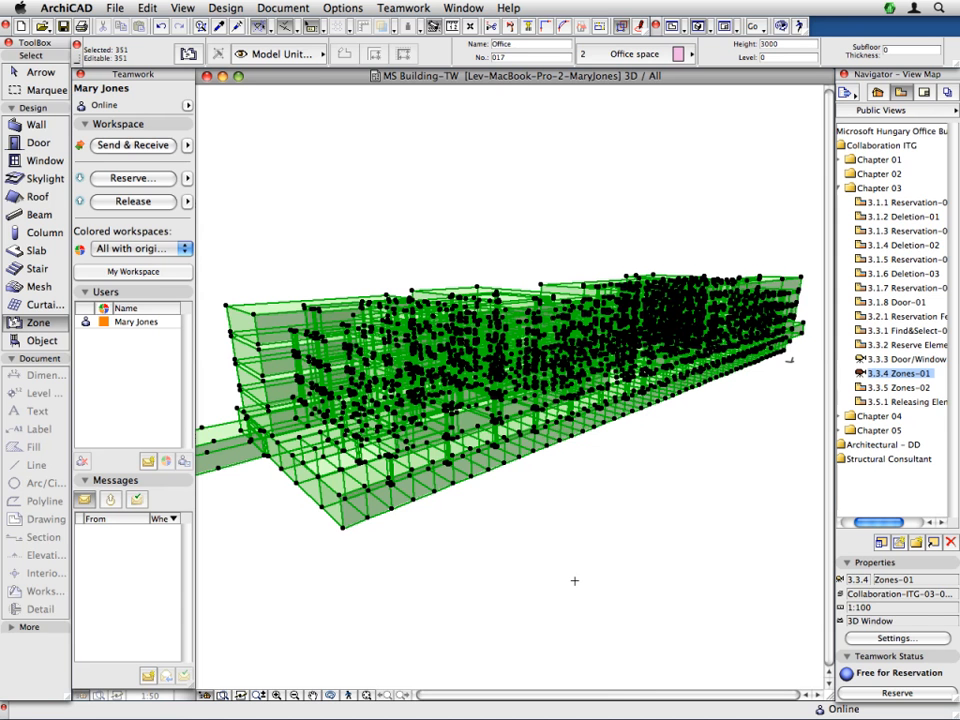
- Deselect the zones and open the 3.3.5 Zones-02 view
key("Escape")
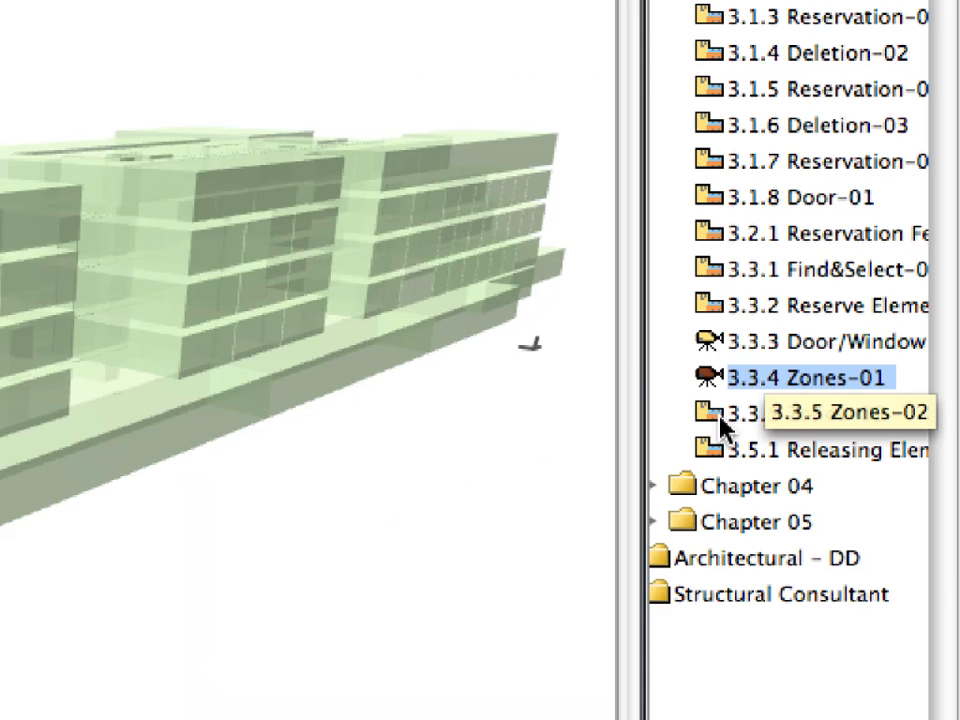
double_click(722, 425)
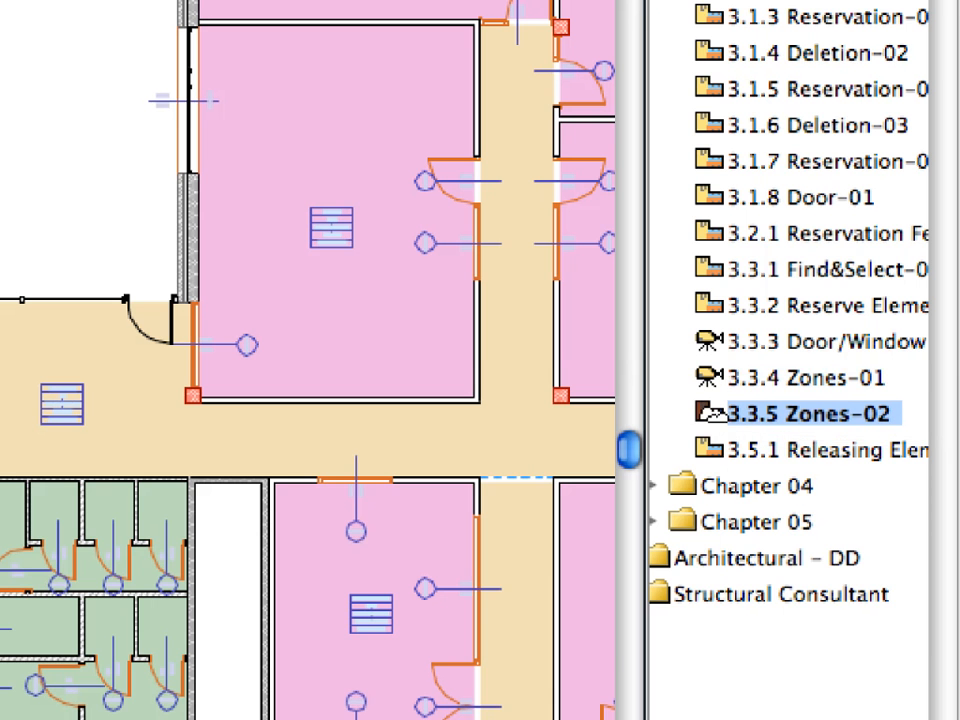